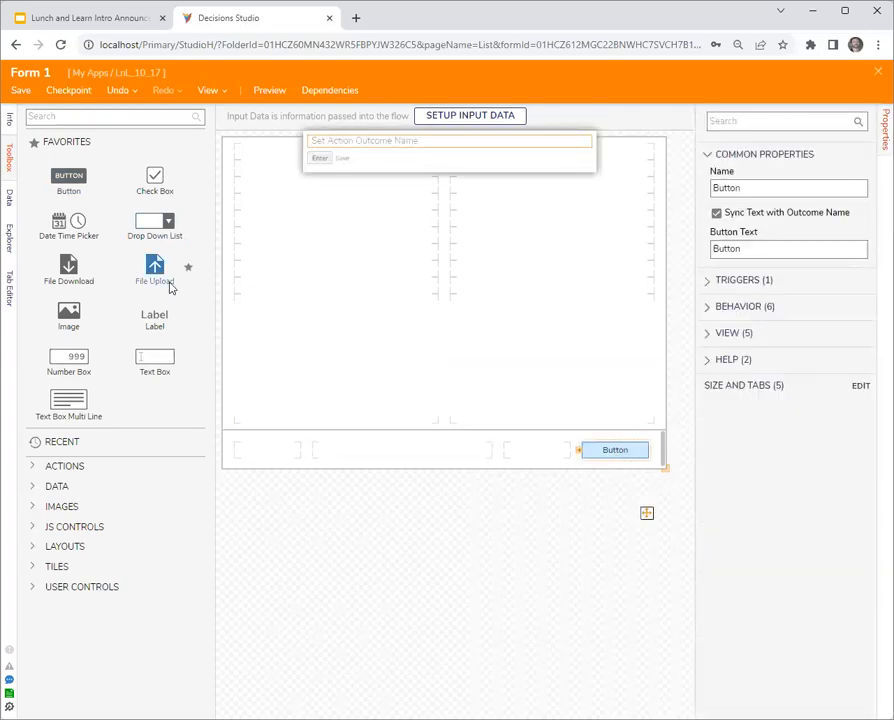
- Add a File Upload control with the data name newFile to the form's lower-left area, and save and close the form
{"action": "left_click_drag", "start_coordinate": [155, 271], "coordinate": [372, 418]}
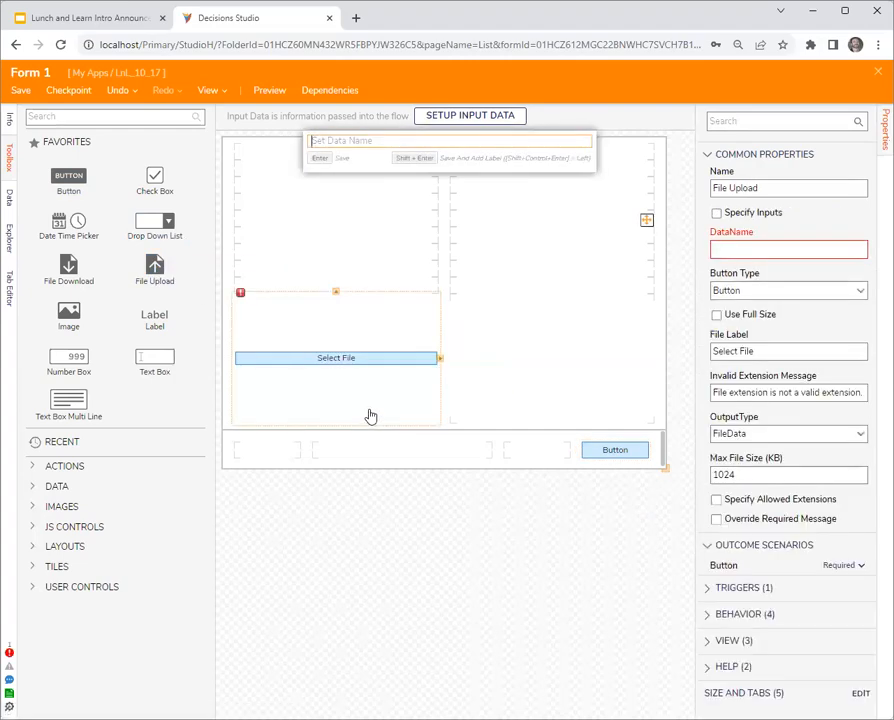
{"action": "left_click", "coordinate": [730, 252]}
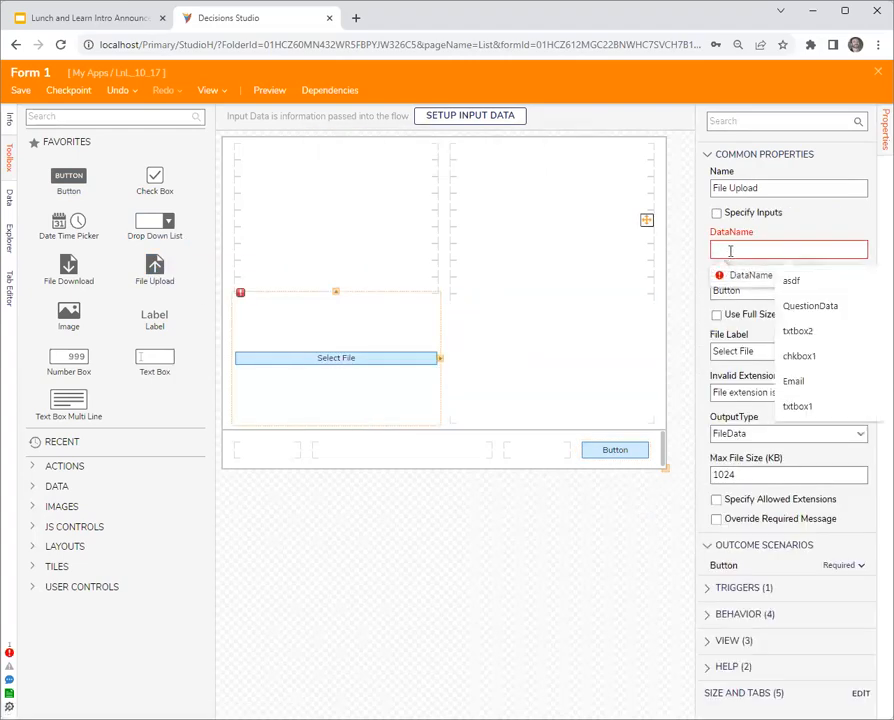
{"action": "type", "text": "newFile"}
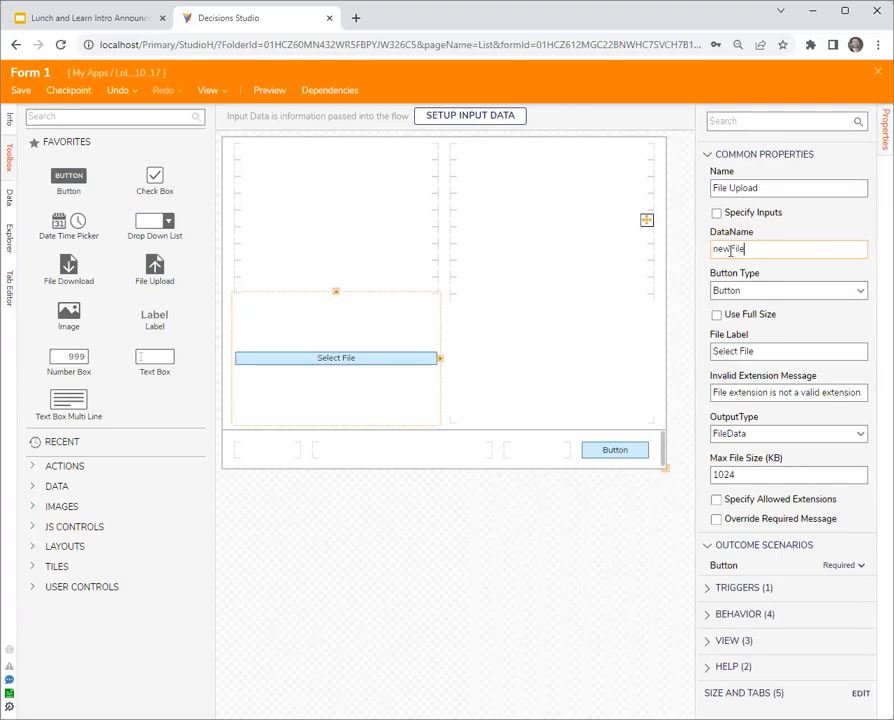
{"action": "left_click", "coordinate": [490, 564]}
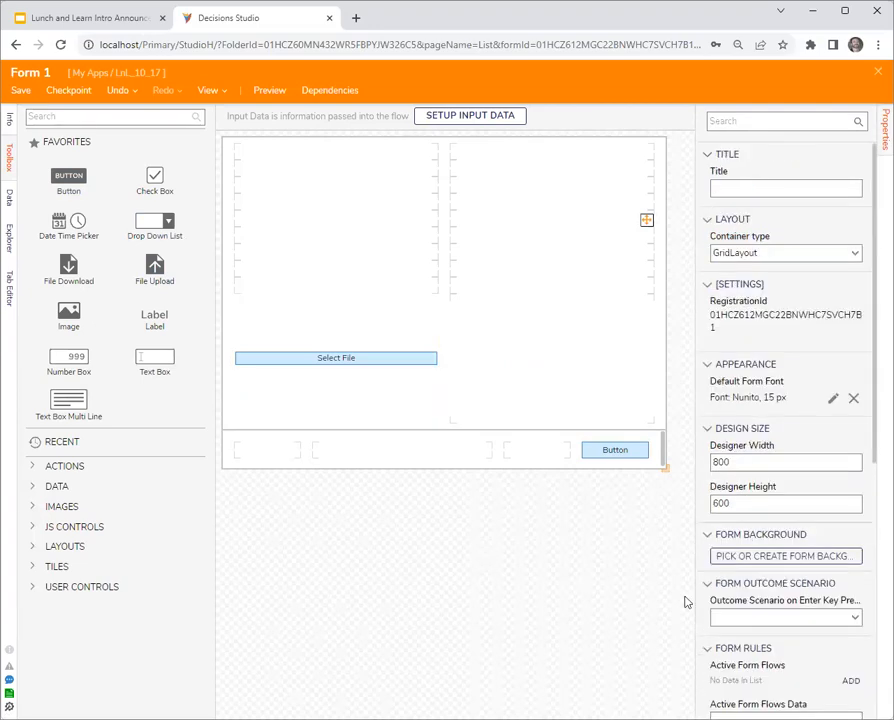
{"action": "left_click", "coordinate": [877, 73]}
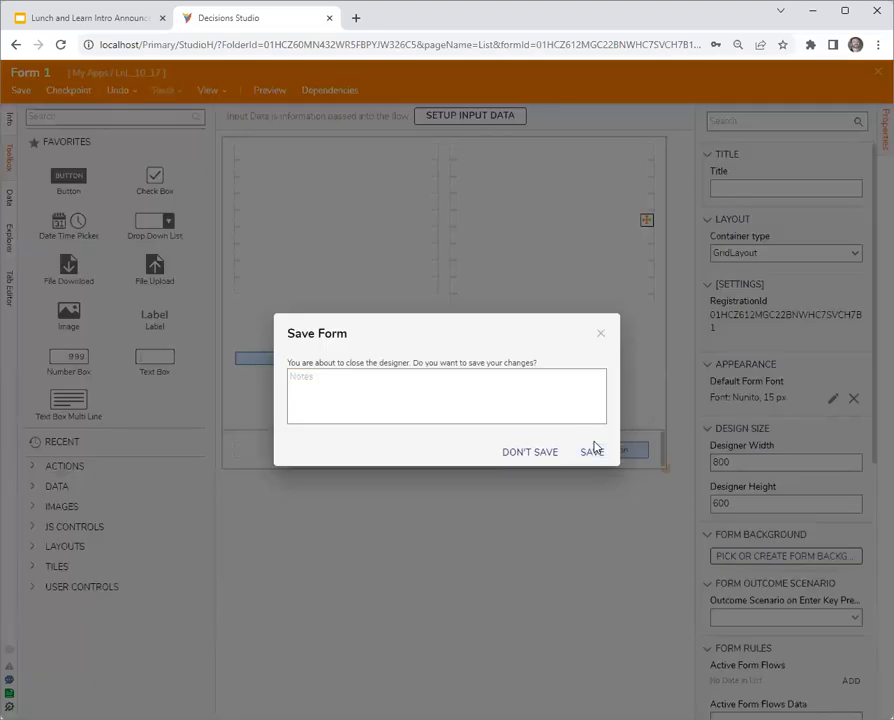
{"action": "left_click", "coordinate": [594, 451]}
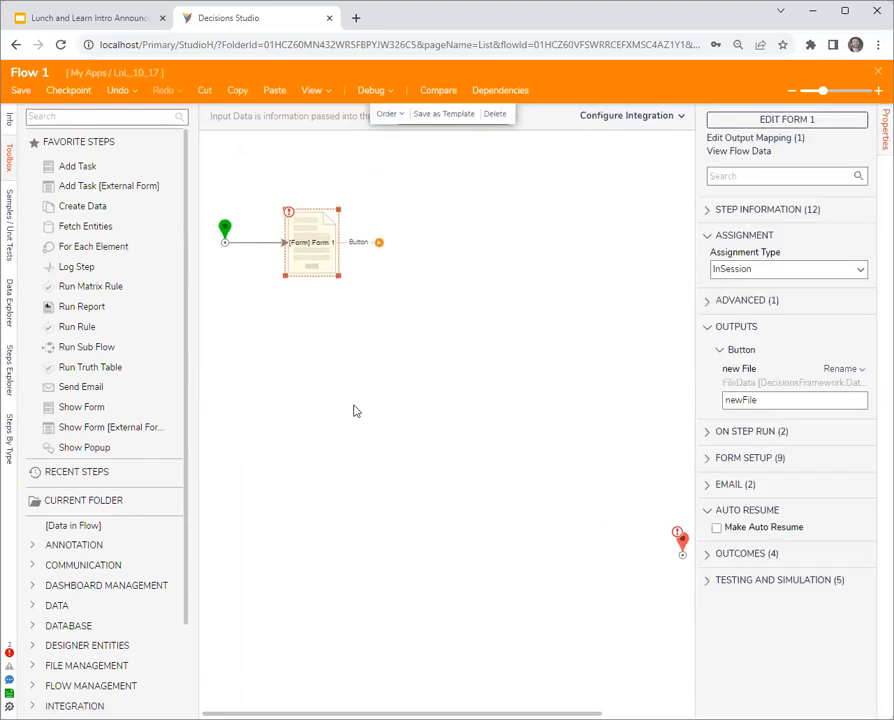
- Move the flow's end step up level with Form 1, leaving room between them for another step
{"action": "left_click_drag", "start_coordinate": [679, 542], "coordinate": [548, 312]}
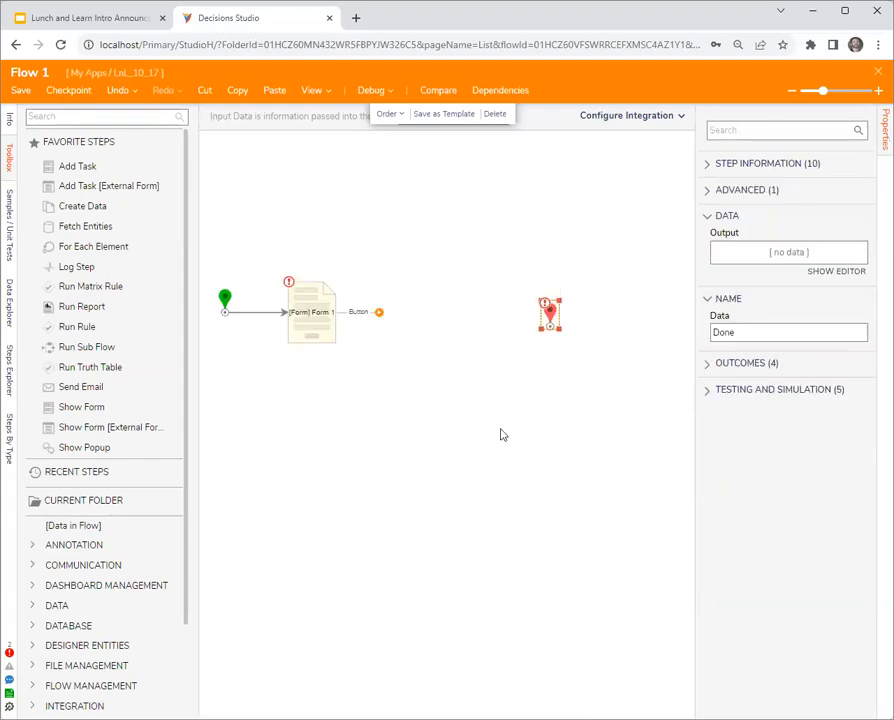
{"action": "left_click", "coordinate": [318, 318]}
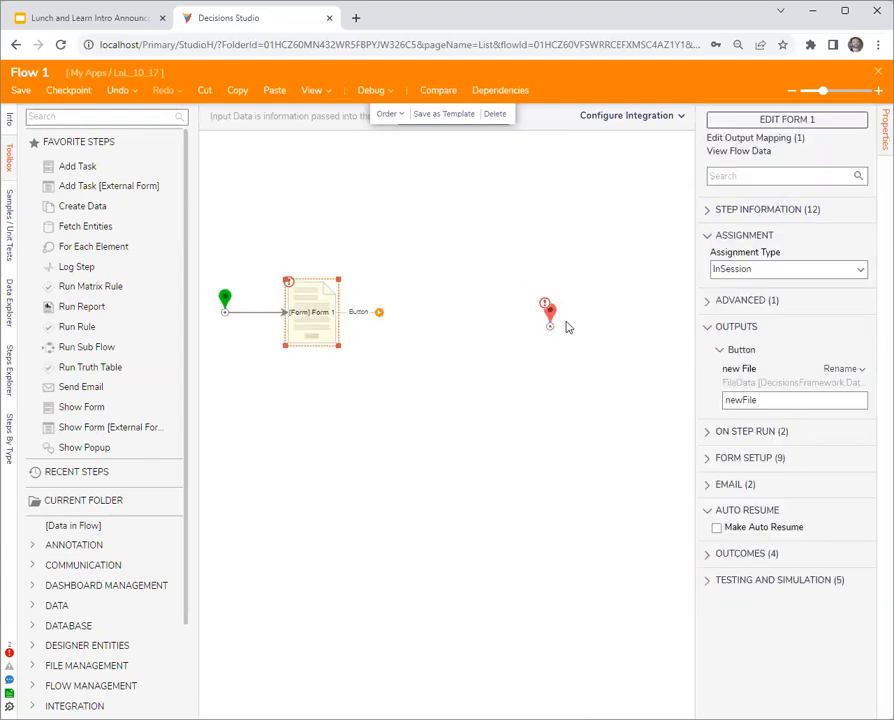
{"action": "left_click_drag", "start_coordinate": [550, 310], "coordinate": [615, 312]}
- Reopen Form 1 from the flow, review its button and File Upload control, and close the form designer
{"action": "left_click", "coordinate": [328, 325]}
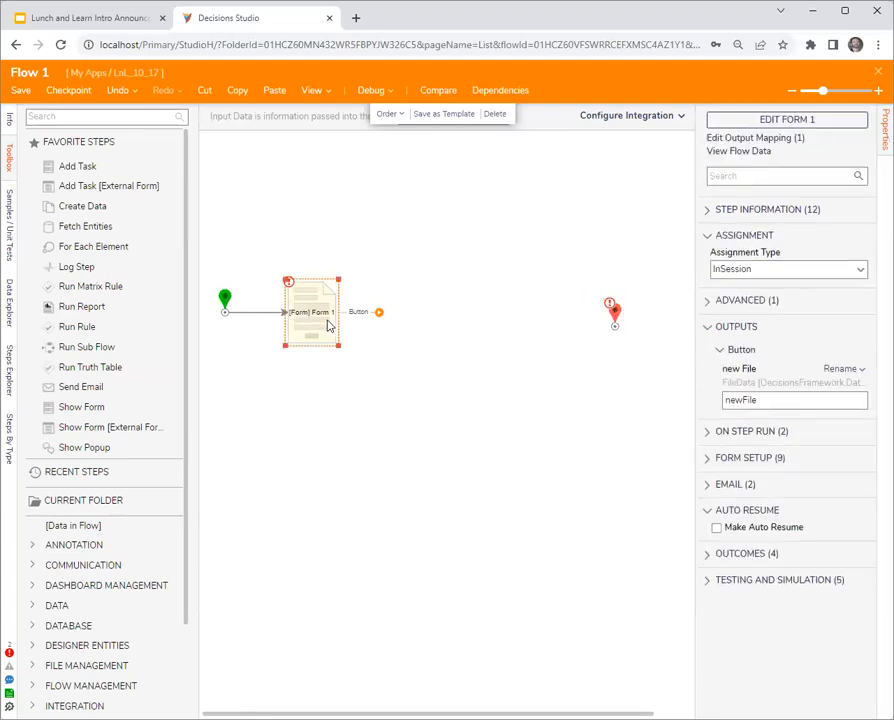
{"action": "left_click", "coordinate": [794, 121]}
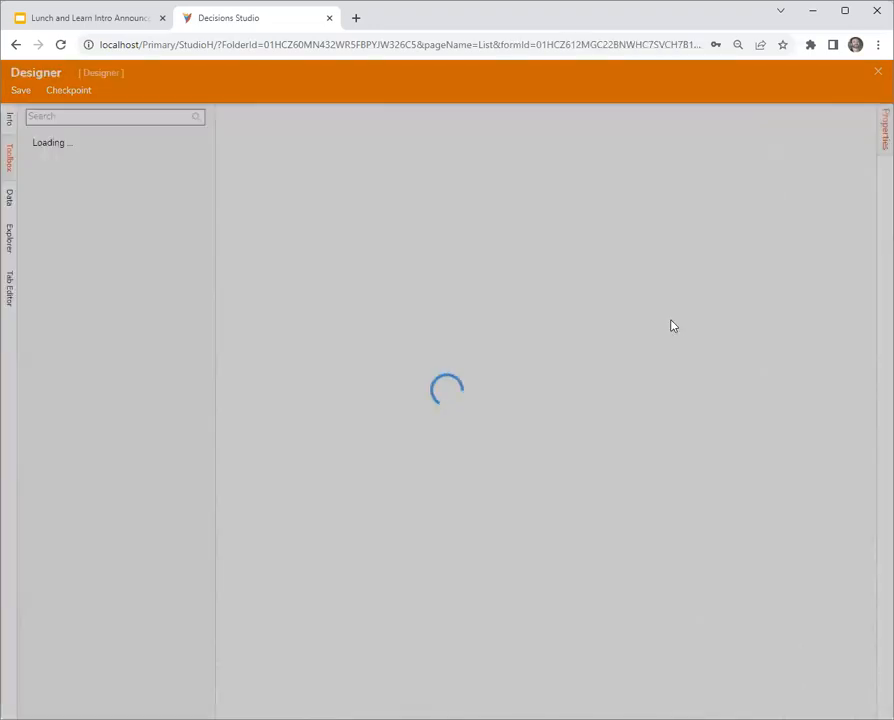
{"action": "left_click", "coordinate": [620, 452]}
{"action": "left_click", "coordinate": [343, 380]}
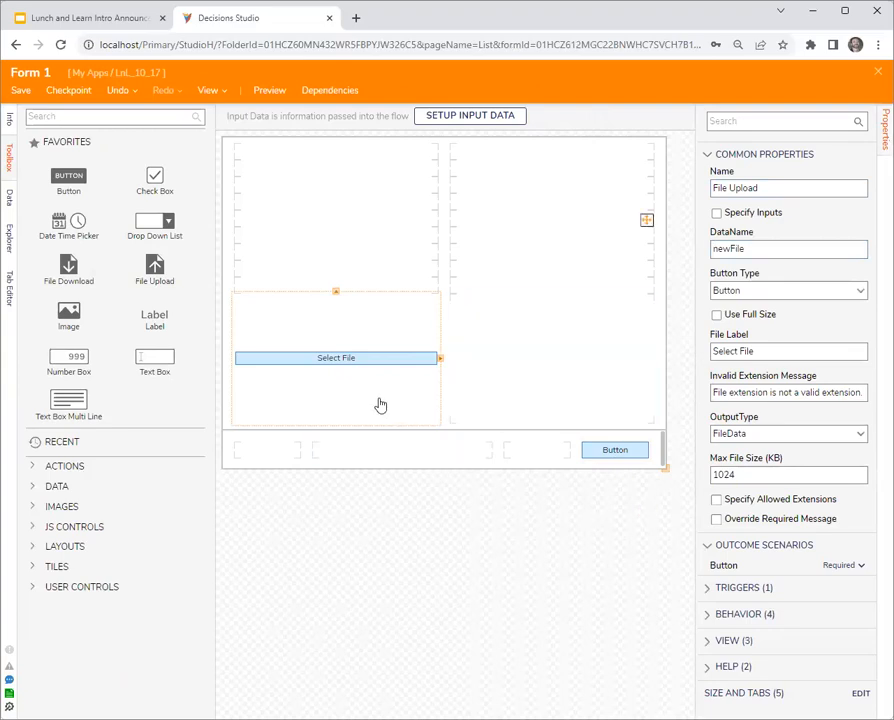
{"action": "left_click", "coordinate": [877, 78]}
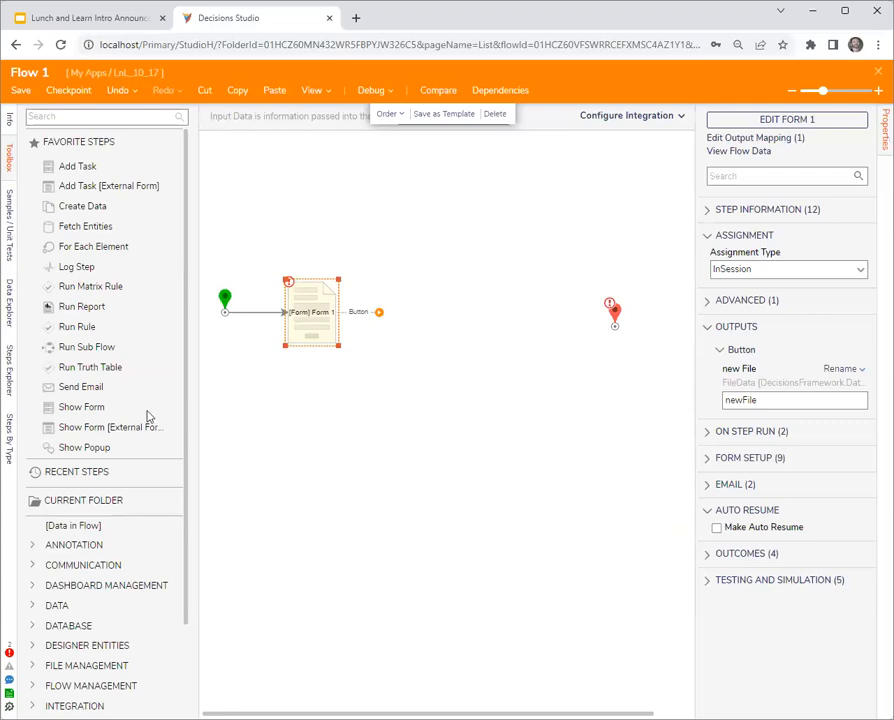
- Add a second Show Form step between Form 1 and the end step, and create a new Form 2 for it
{"action": "left_click_drag", "start_coordinate": [99, 413], "coordinate": [540, 315]}
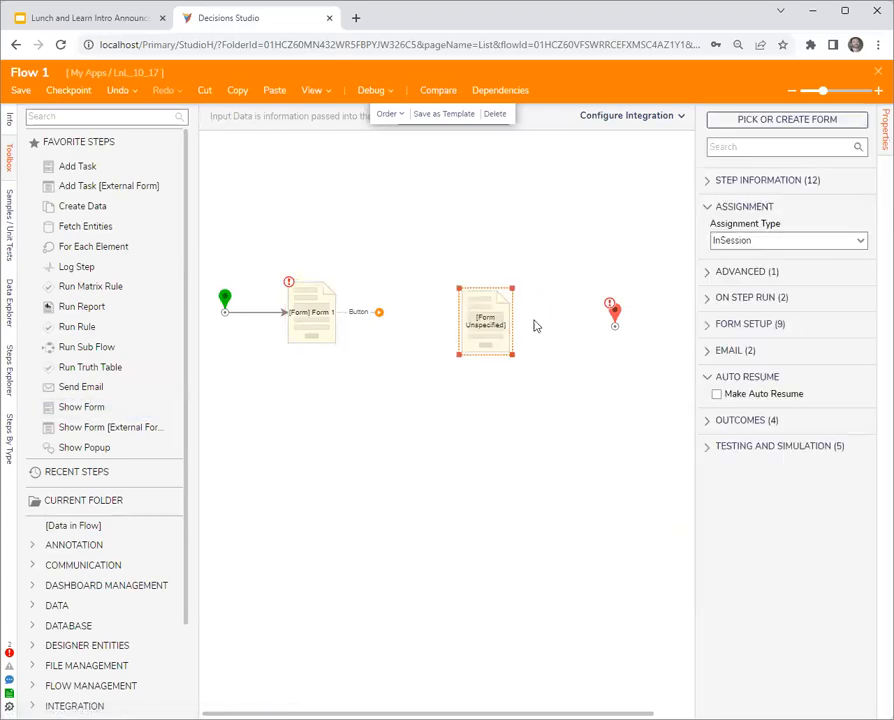
{"action": "left_click", "coordinate": [815, 120]}
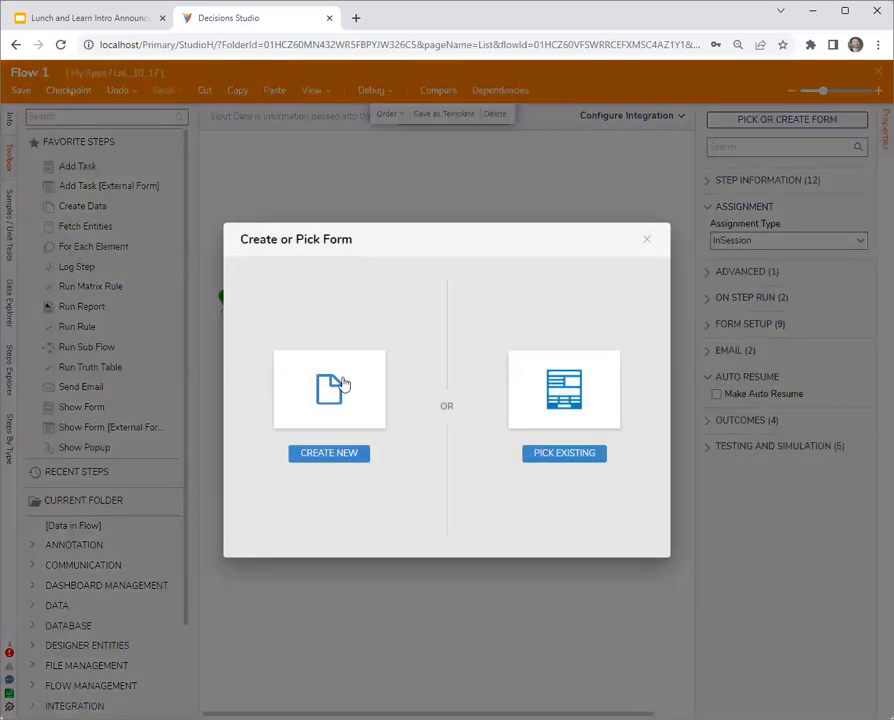
{"action": "left_click", "coordinate": [342, 388]}
{"action": "left_click", "coordinate": [352, 314]}
{"action": "left_click", "coordinate": [512, 349]}
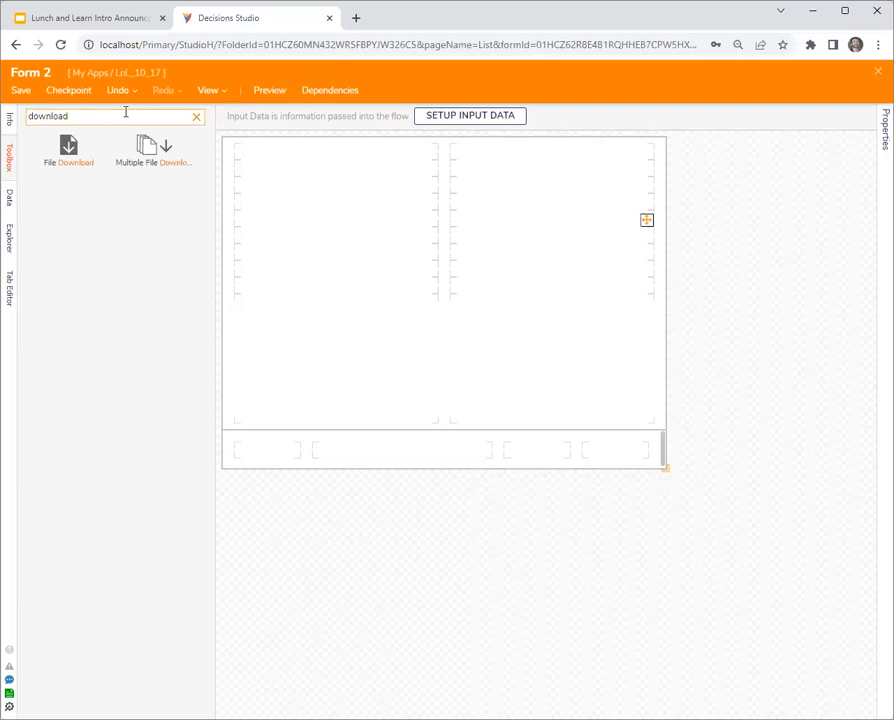
- Place a File Download control in Form 2's lower-left area and a Button in the footer's last cell
{"action": "left_click_drag", "start_coordinate": [68, 146], "coordinate": [280, 320]}
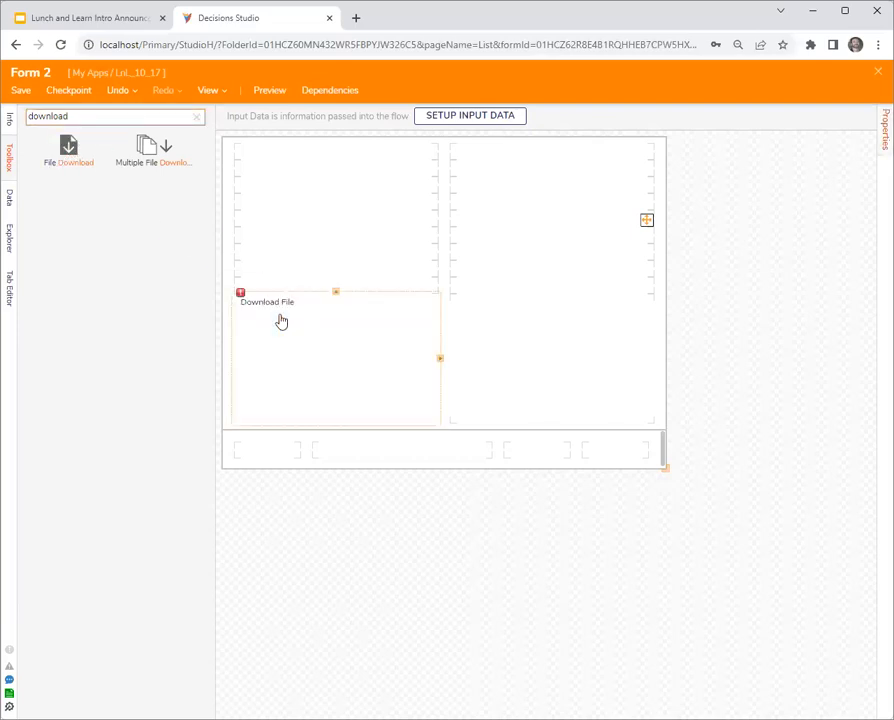
{"action": "left_click", "coordinate": [196, 118]}
{"action": "left_click_drag", "start_coordinate": [68, 176], "coordinate": [621, 452]}
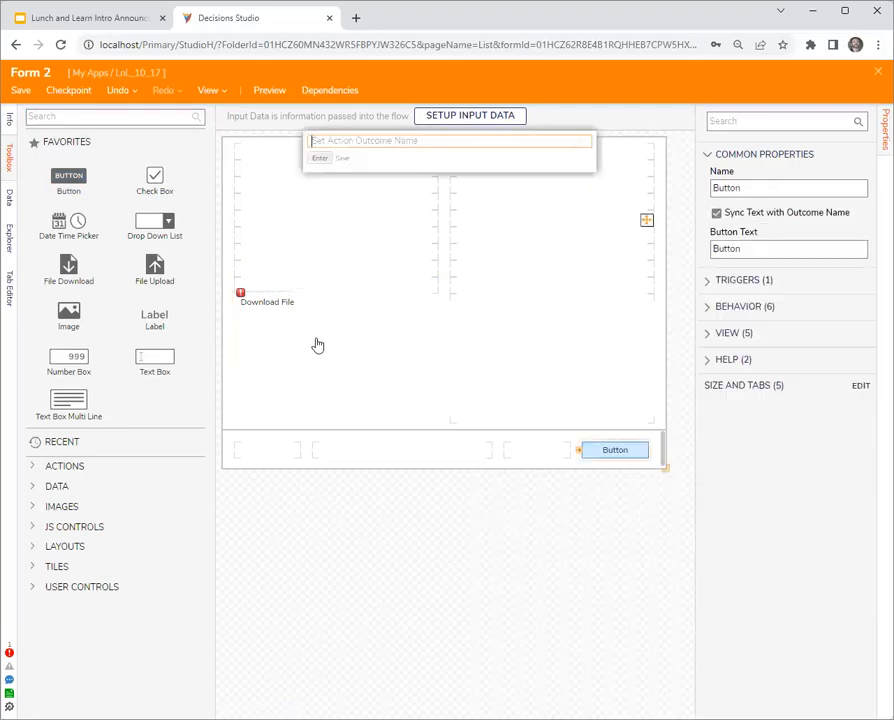
- Set the File Download control's data name to FileToCheck, and save and close Form 2
{"action": "left_click", "coordinate": [292, 314]}
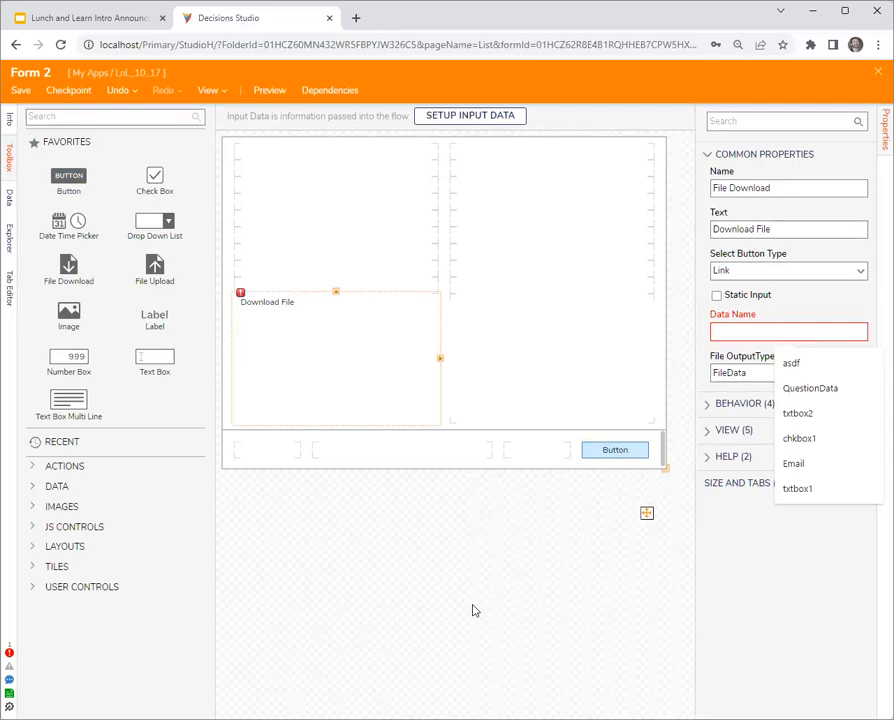
{"action": "type", "text": "FileToCheck"}
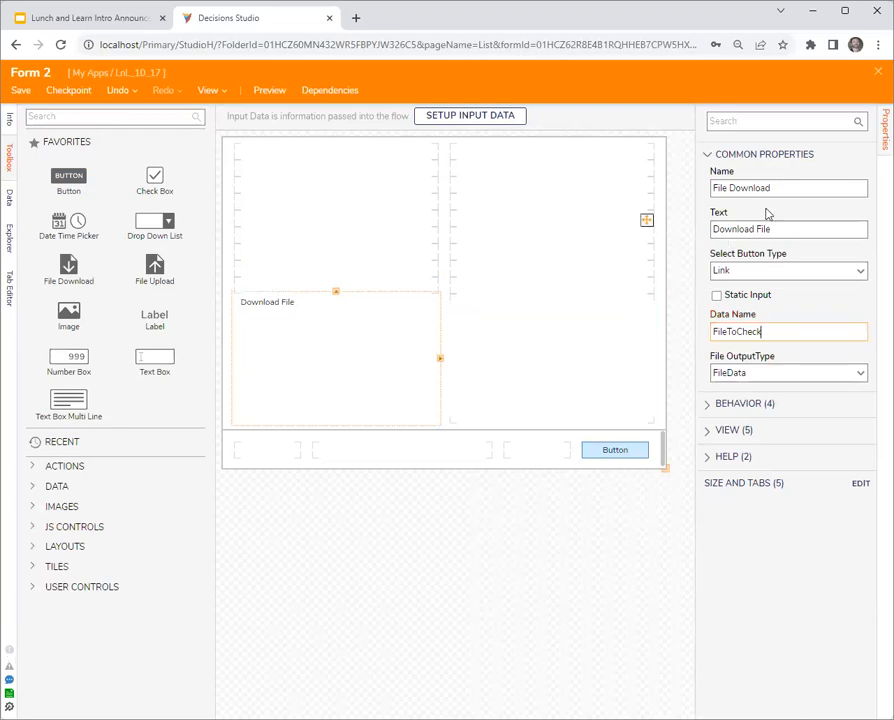
{"action": "left_click", "coordinate": [878, 72]}
{"action": "left_click", "coordinate": [596, 455]}
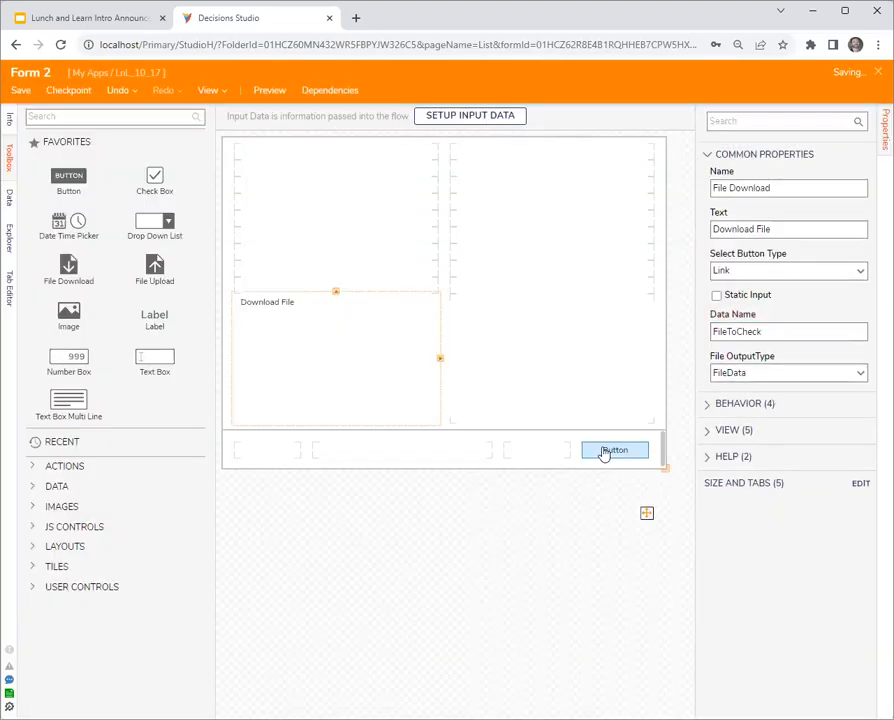
- Connect Form 1's Button outcome to Form 2 and map Form 2's File To Check input to the flow's newFile data
{"action": "left_click_drag", "start_coordinate": [377, 315], "coordinate": [398, 341]}
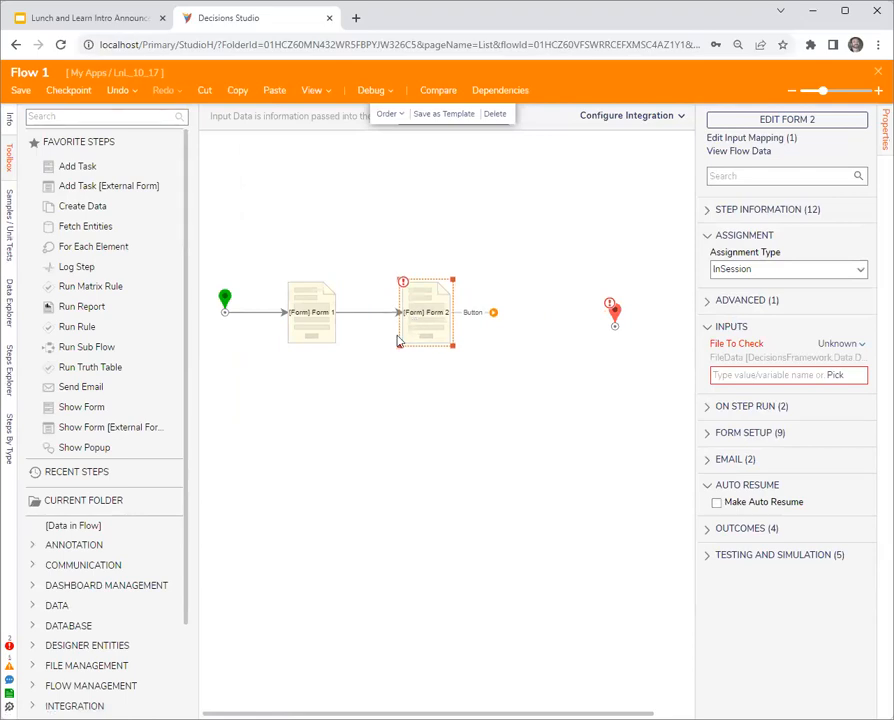
{"action": "left_click", "coordinate": [312, 315]}
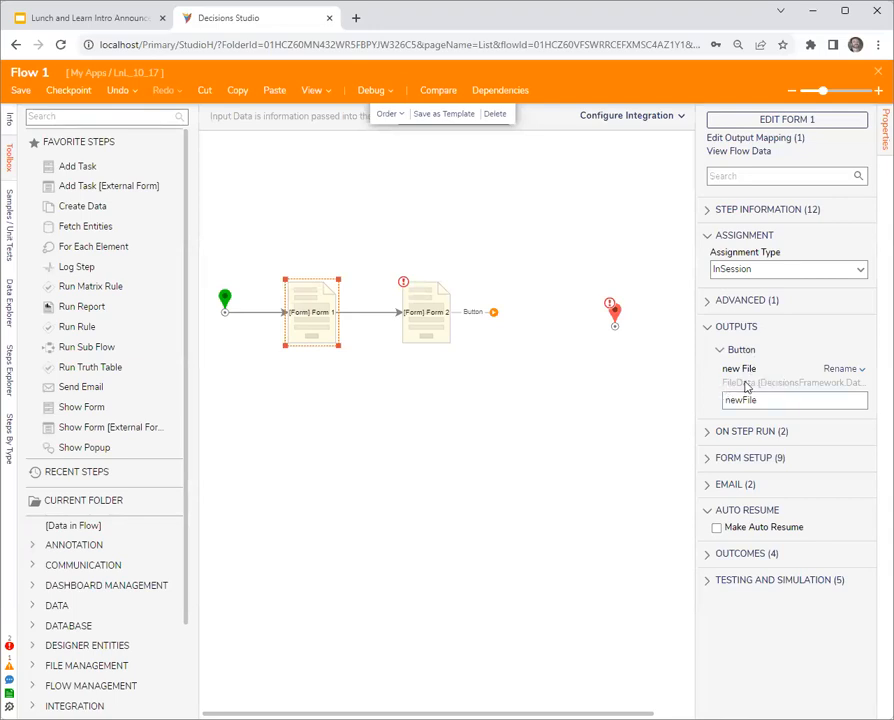
{"action": "left_click", "coordinate": [448, 328]}
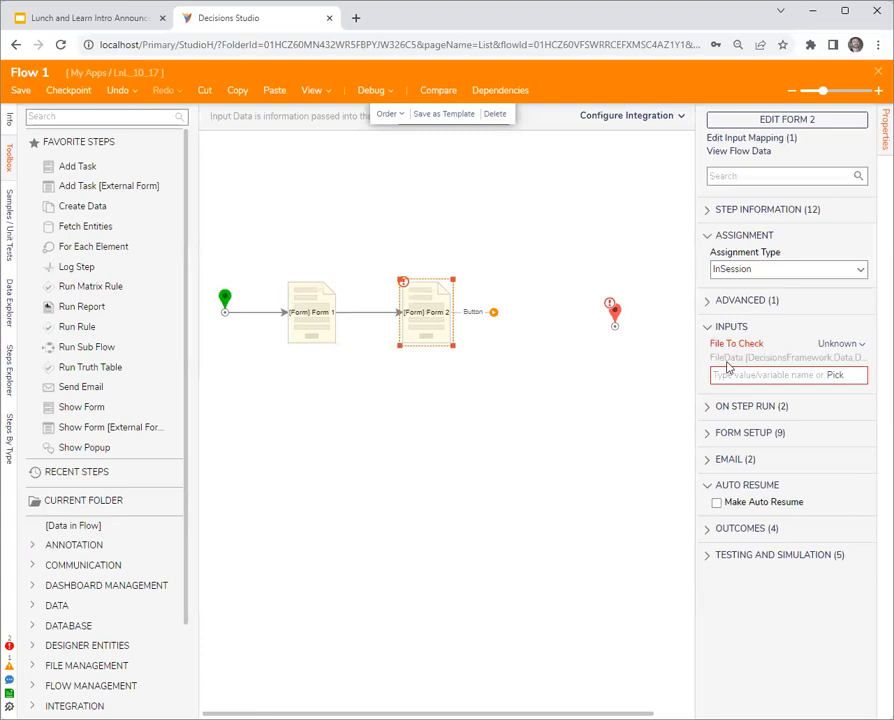
{"action": "left_click", "coordinate": [836, 344]}
{"action": "left_click", "coordinate": [763, 328]}
{"action": "left_click", "coordinate": [763, 327]}
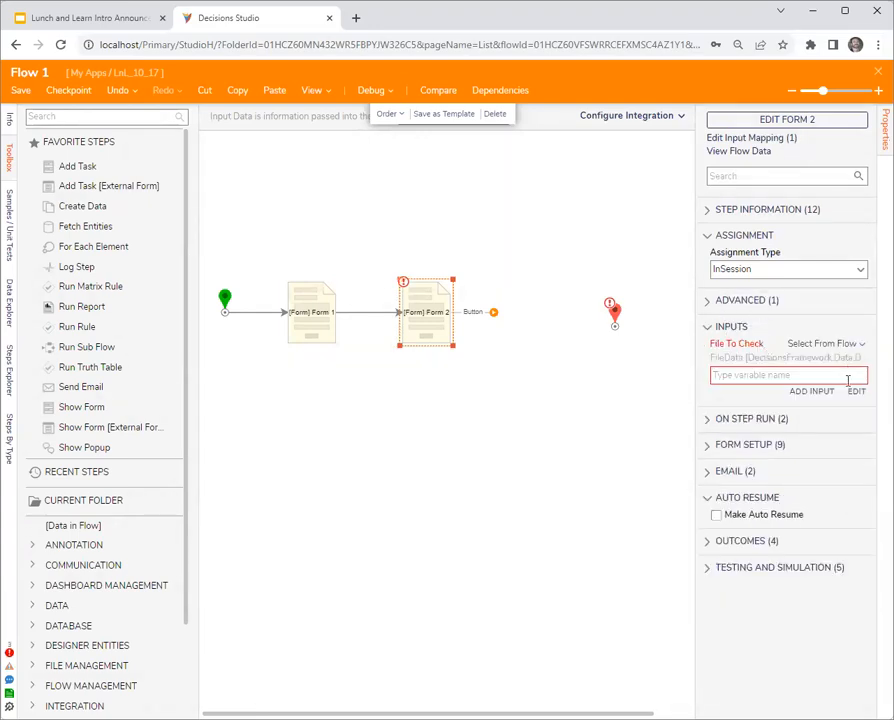
{"action": "left_click", "coordinate": [852, 393]}
{"action": "left_click", "coordinate": [182, 314]}
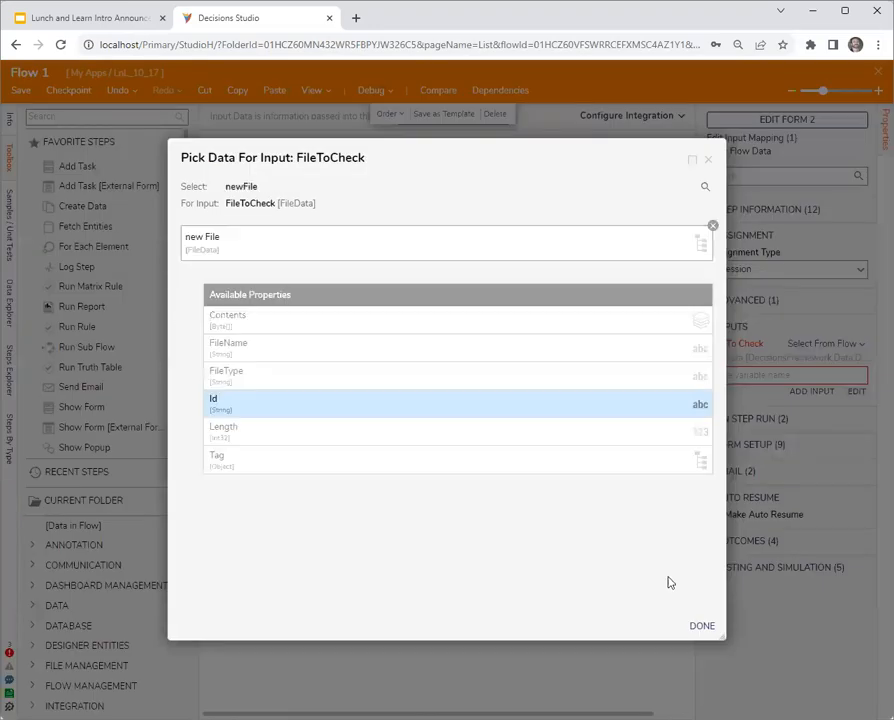
{"action": "left_click", "coordinate": [703, 627]}
- Connect Form 2's Button outcome to the end step and start debugging the flow
{"action": "left_click_drag", "start_coordinate": [494, 313], "coordinate": [552, 300]}
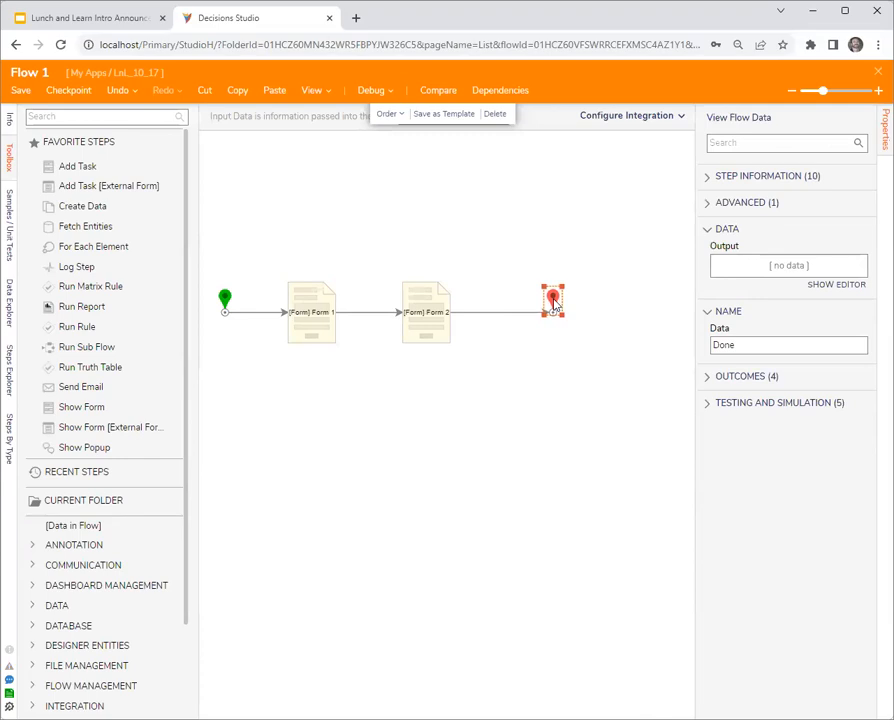
{"action": "left_click", "coordinate": [540, 413]}
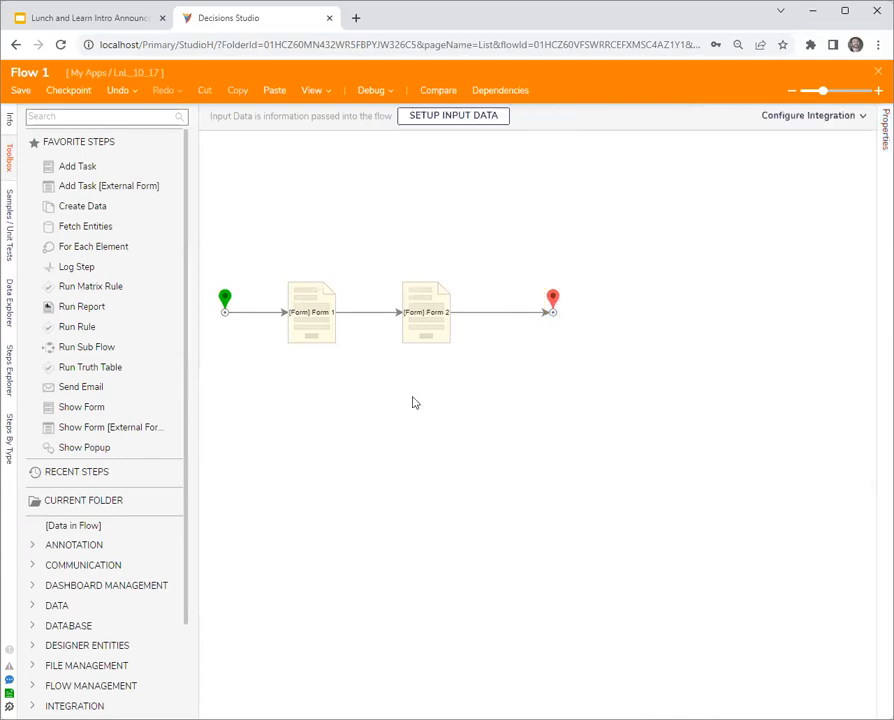
{"action": "left_click", "coordinate": [371, 90]}
{"action": "left_click", "coordinate": [442, 314]}
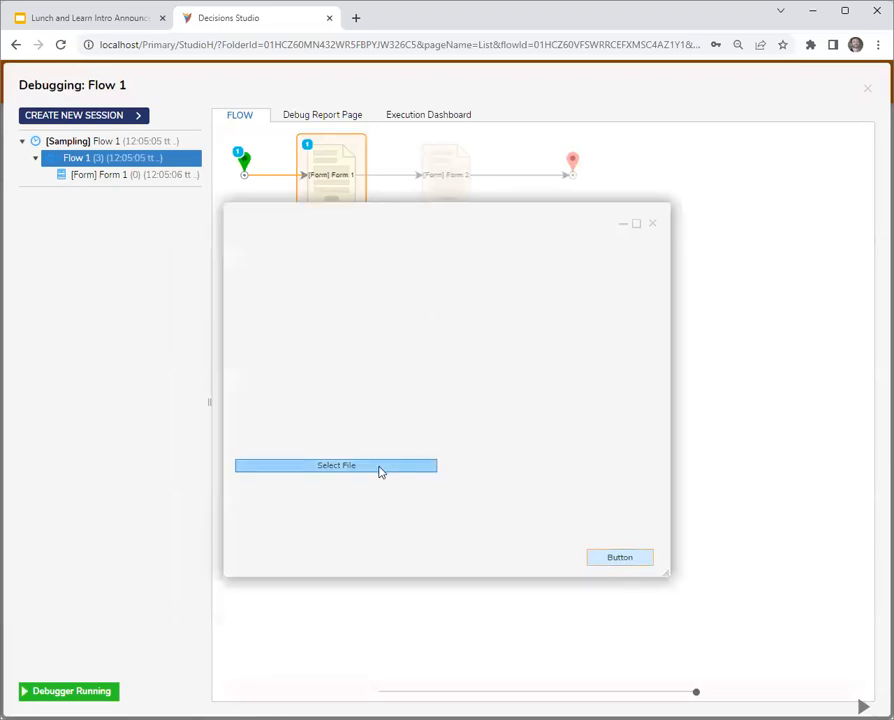
- Upload Screenshot 2023-09-14 220711.png in the running Form 1 and submit the form
{"action": "left_click", "coordinate": [379, 467]}
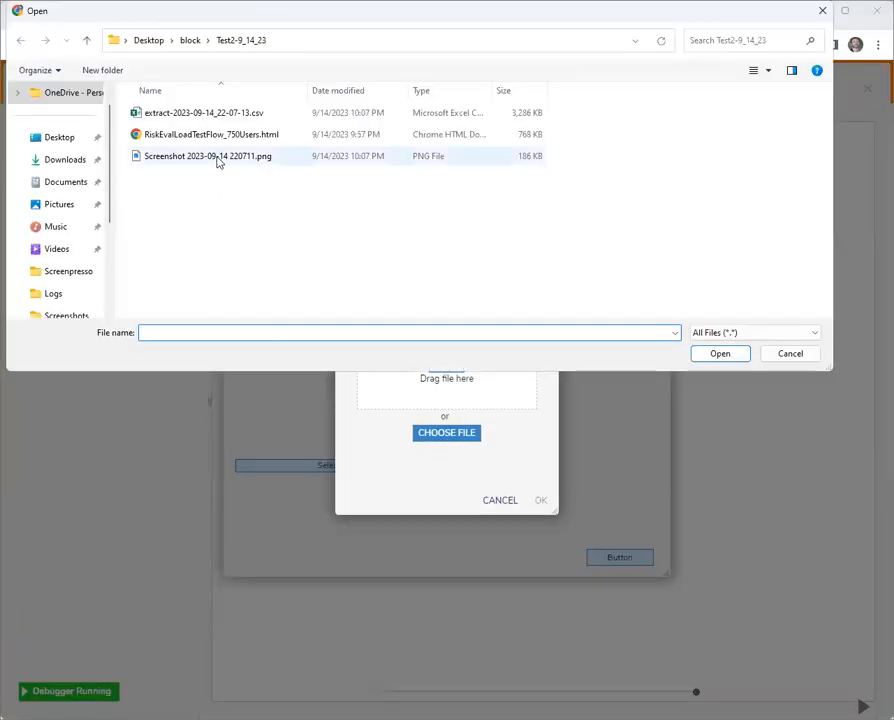
{"action": "left_click", "coordinate": [215, 156]}
{"action": "left_click", "coordinate": [716, 353]}
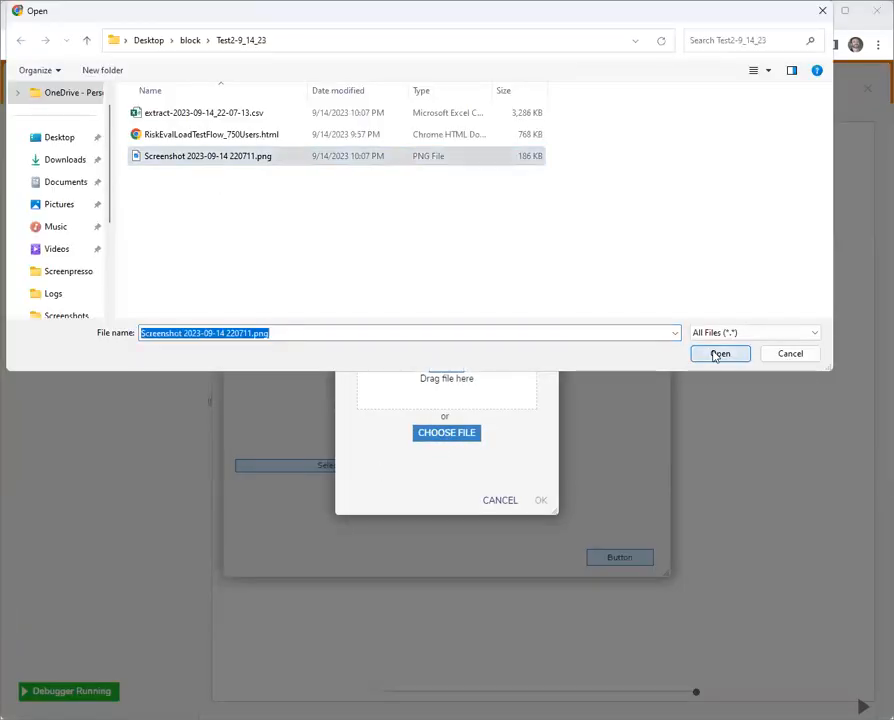
{"action": "left_click", "coordinate": [541, 500]}
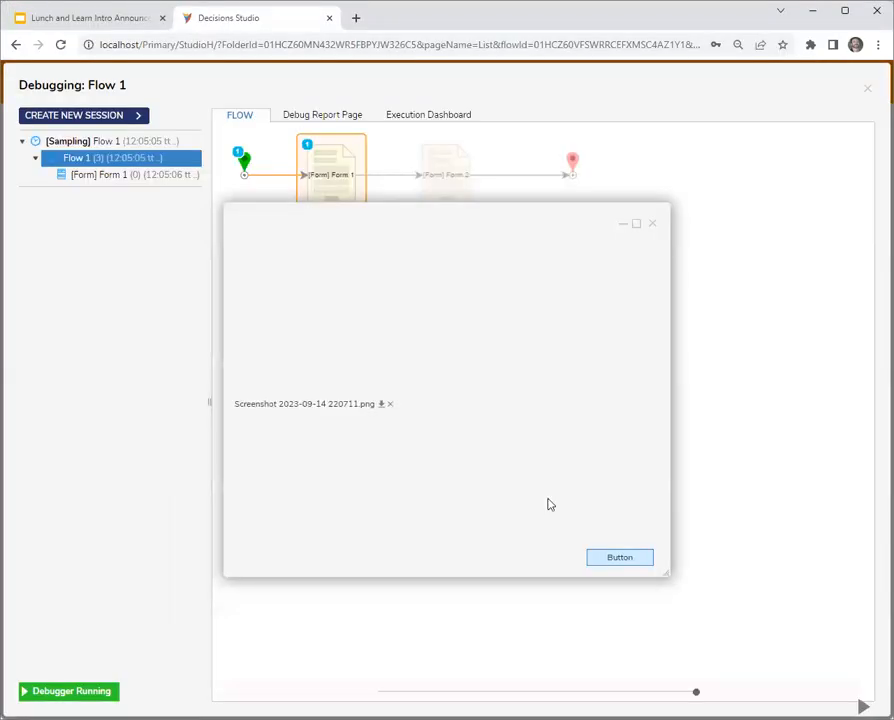
{"action": "left_click", "coordinate": [614, 561]}
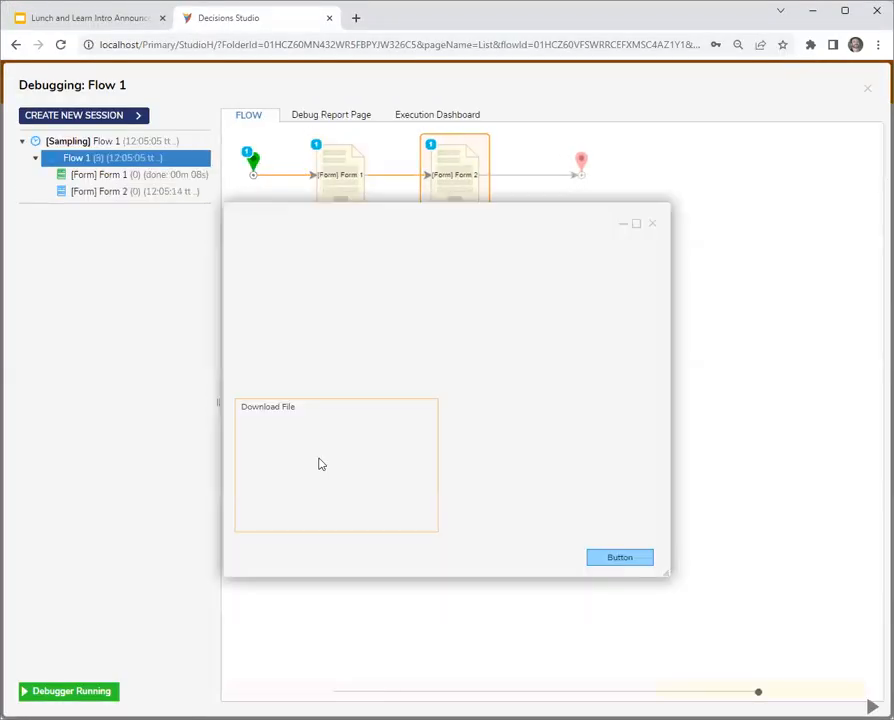
- Download the file from the running Form 2 and move the form window down clear of the flow diagram
{"action": "left_click", "coordinate": [267, 409]}
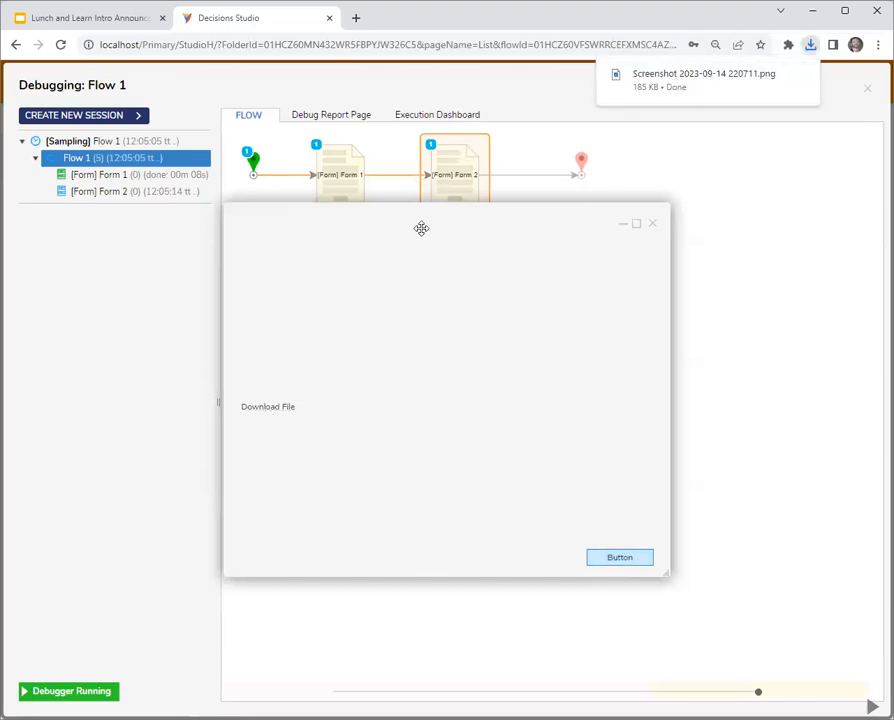
{"action": "left_click_drag", "start_coordinate": [498, 295], "coordinate": [544, 351]}
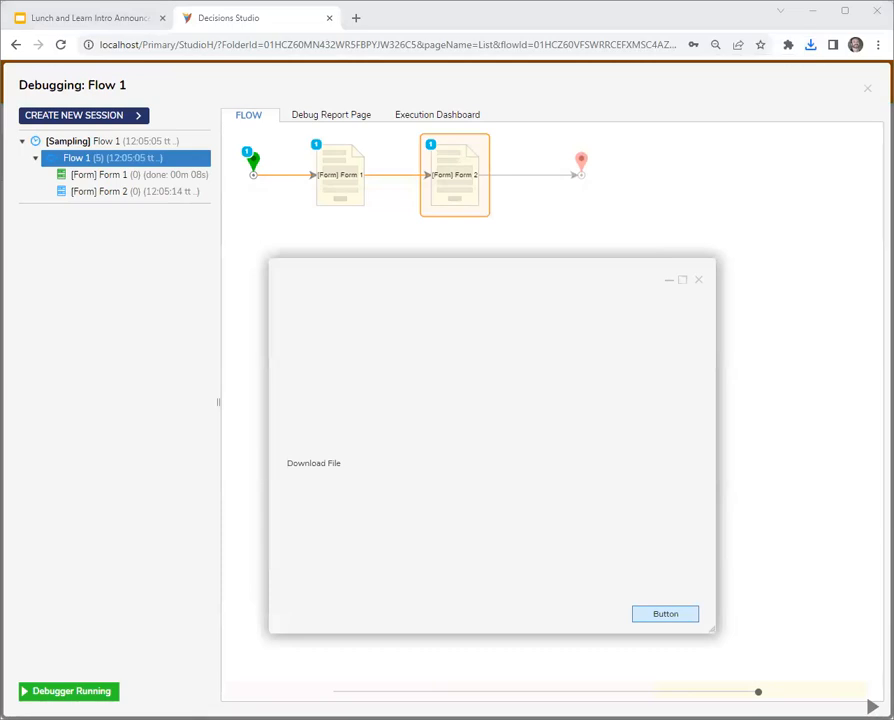
{"action": "left_click_drag", "start_coordinate": [502, 278], "coordinate": [465, 258]}
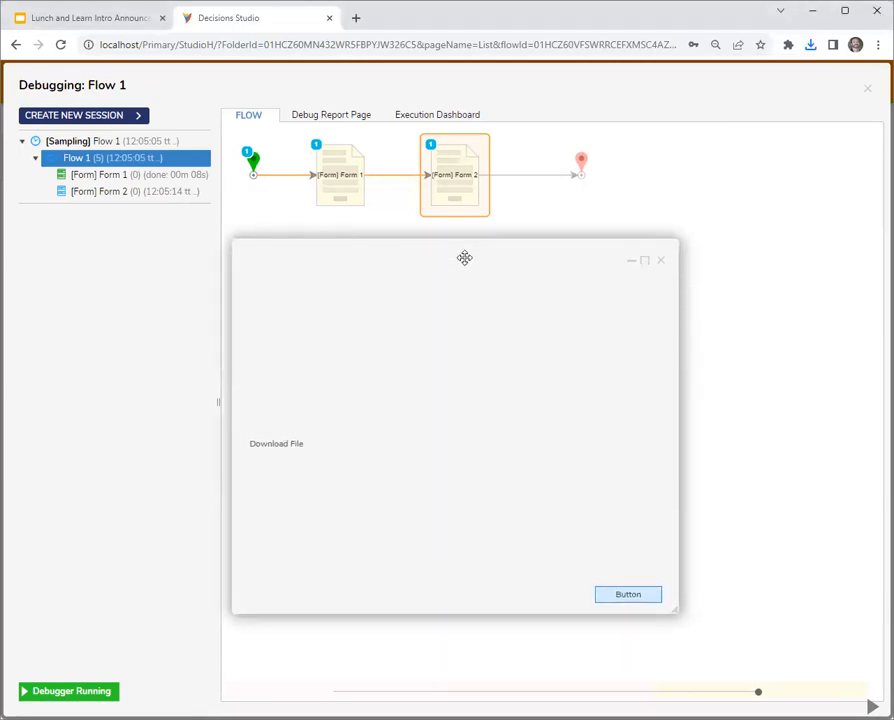
- Close the running Form 2 and the debugger, and examine the File Upload control's properties in Form 1
{"action": "left_click", "coordinate": [661, 260]}
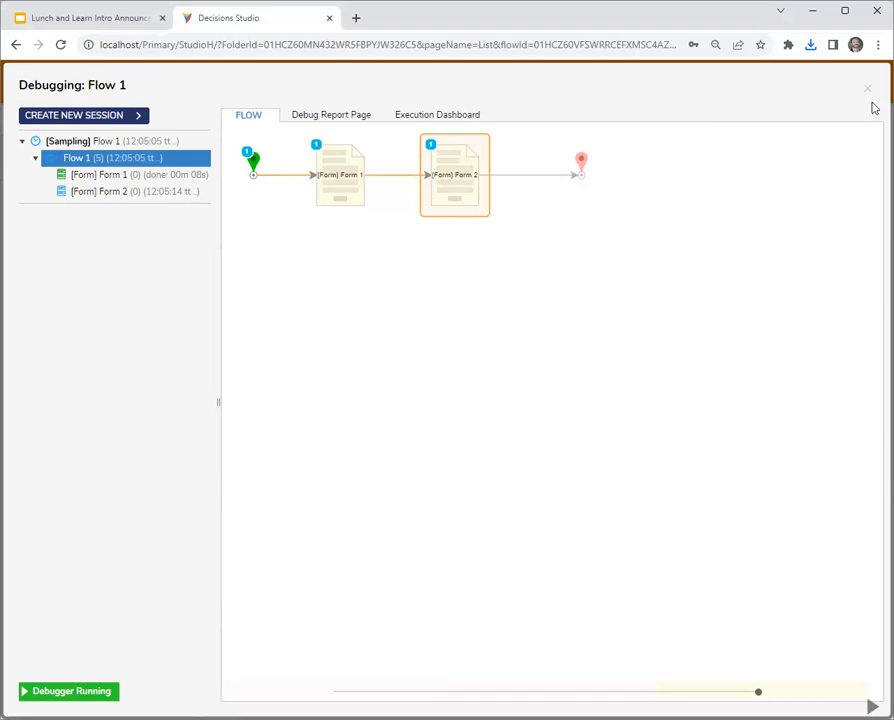
{"action": "left_click", "coordinate": [862, 90]}
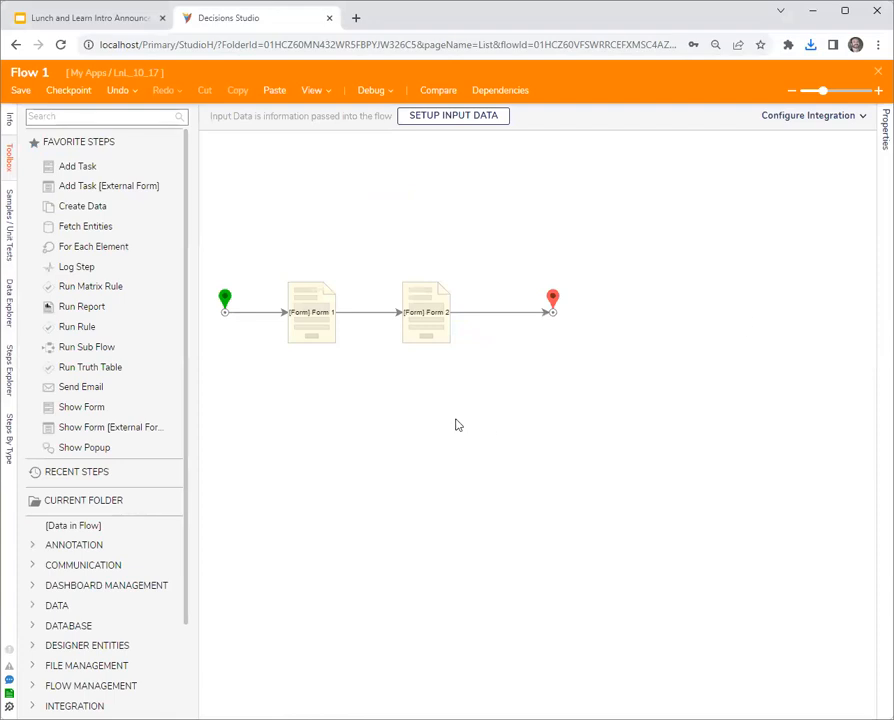
{"action": "left_click", "coordinate": [321, 326]}
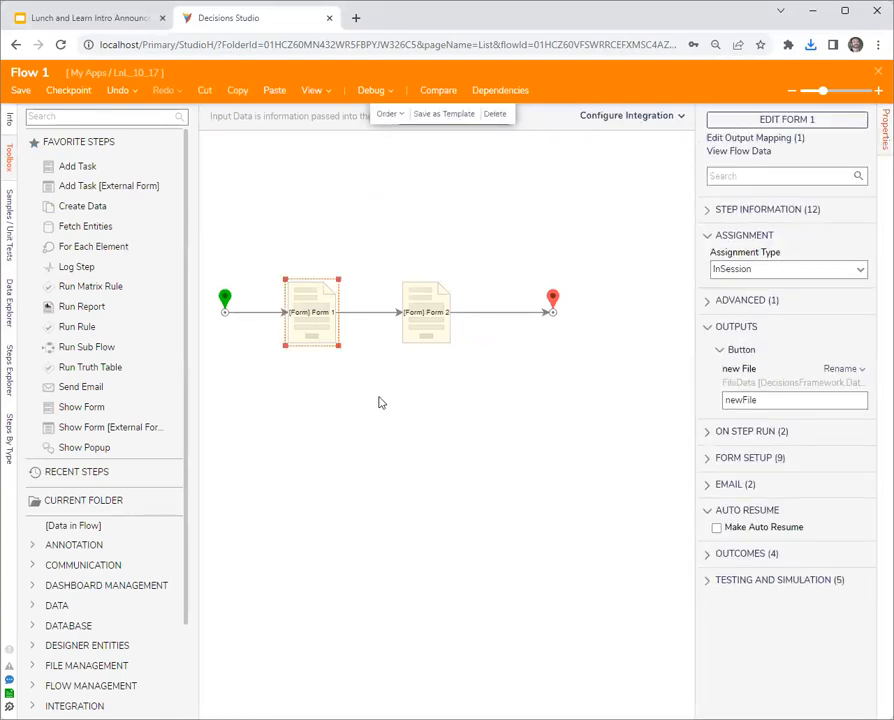
{"action": "left_click", "coordinate": [750, 121]}
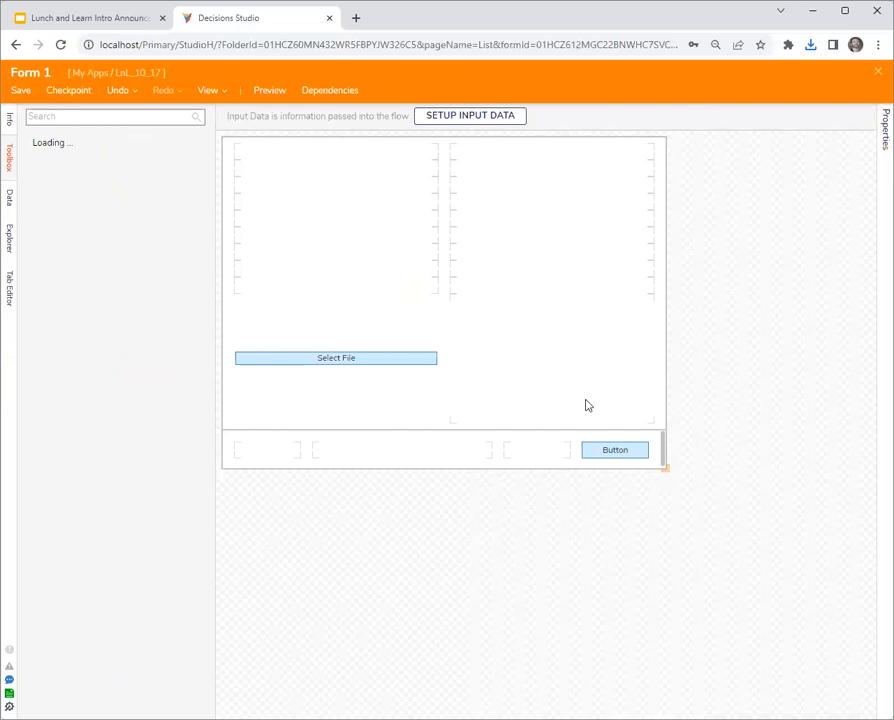
{"action": "left_click", "coordinate": [342, 384]}
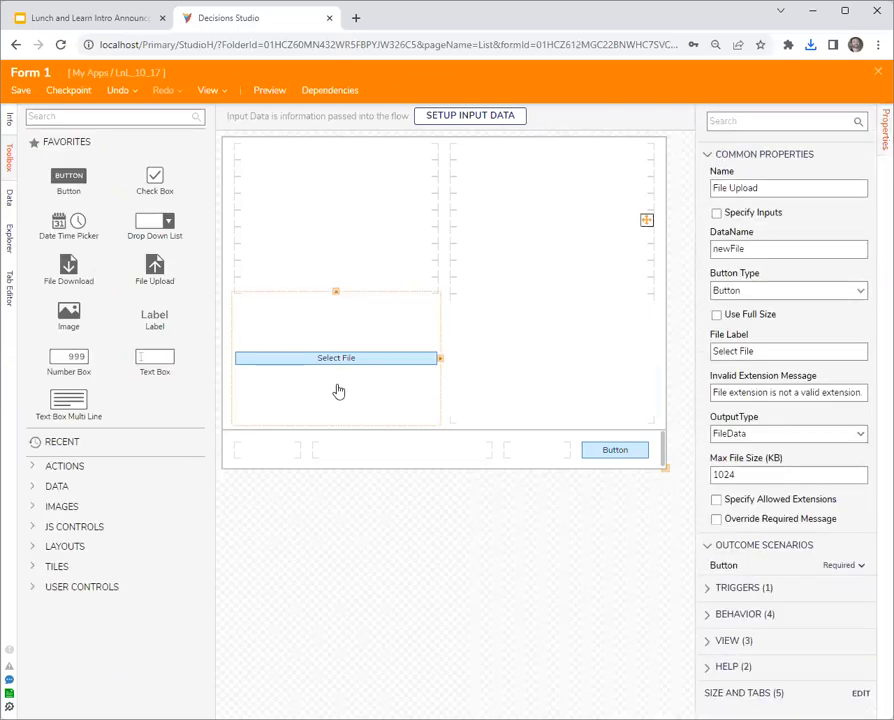
{"action": "left_click", "coordinate": [878, 71]}
- Open Form 2 from the flow and examine the File Download control's File OutputType setting
{"action": "left_click", "coordinate": [440, 312]}
{"action": "left_click", "coordinate": [786, 120]}
{"action": "left_click", "coordinate": [248, 383]}
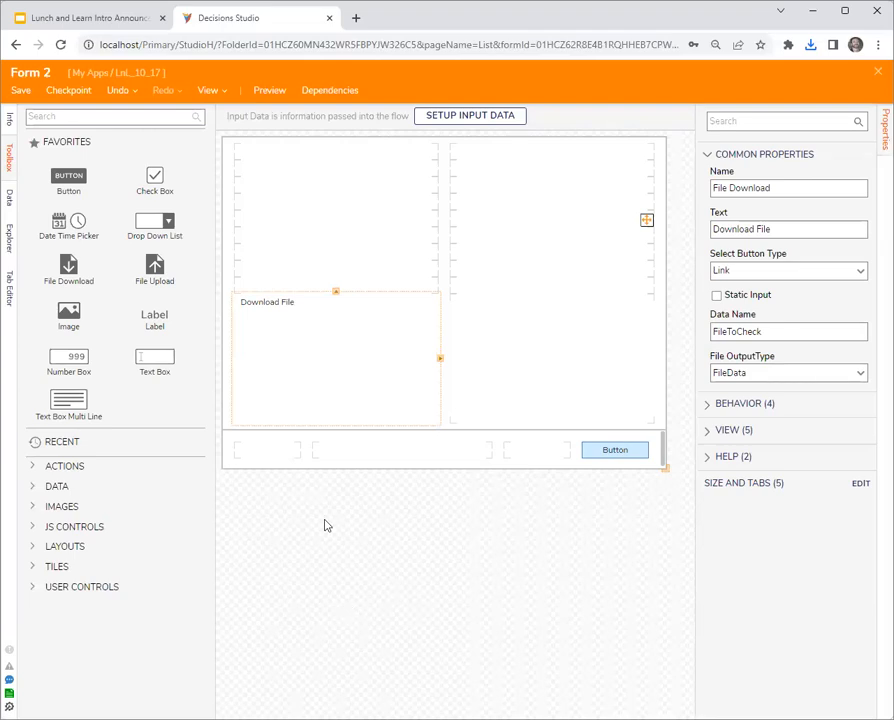
{"action": "left_click", "coordinate": [769, 374]}
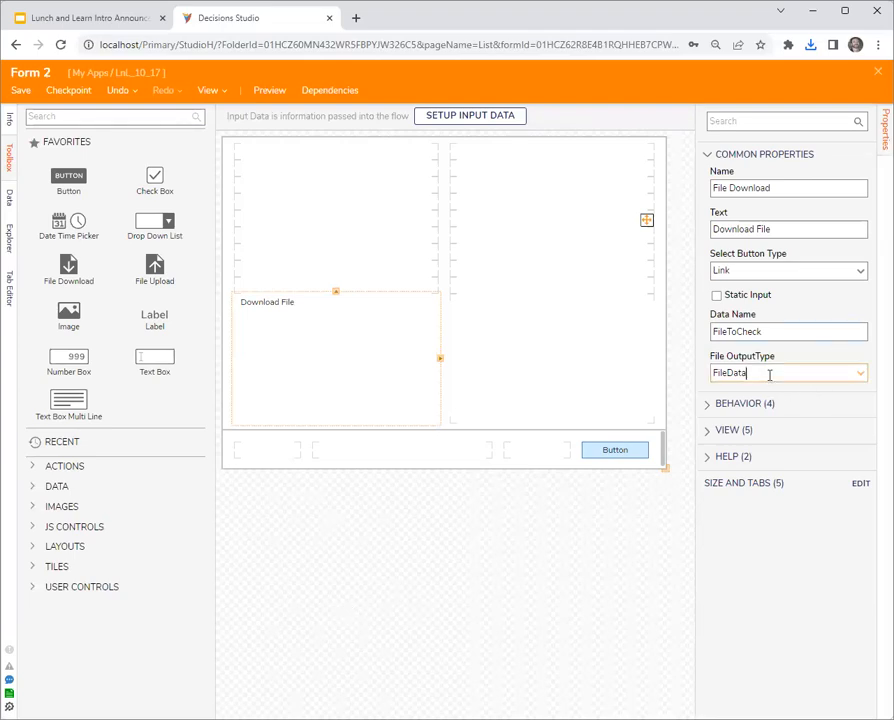
{"action": "left_click", "coordinate": [878, 71]}
- Reopen Form 1 and examine the OutputType options available for the File Upload control
{"action": "left_click", "coordinate": [324, 326]}
{"action": "left_click", "coordinate": [748, 119]}
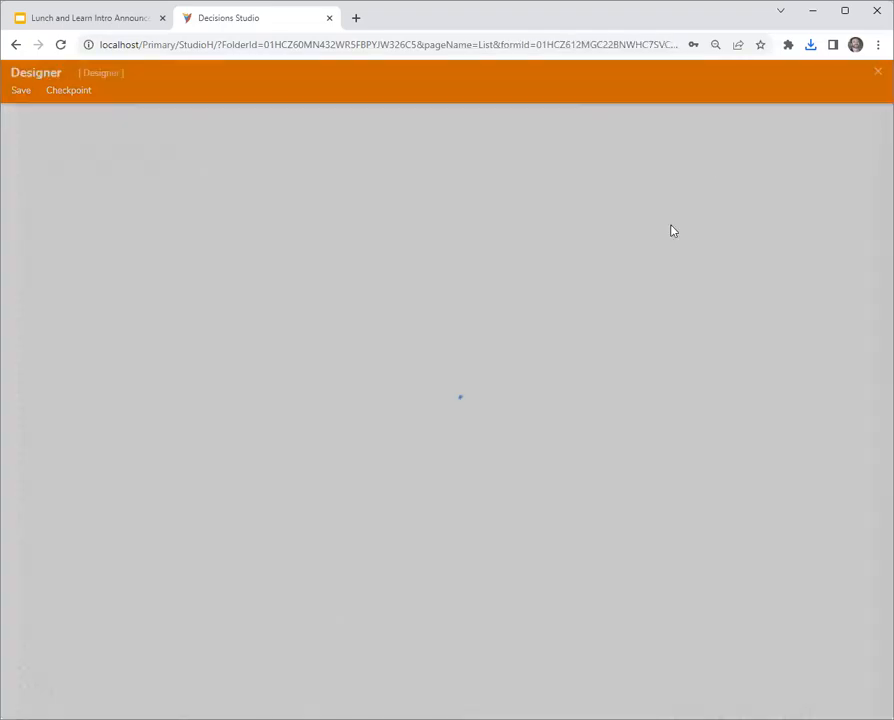
{"action": "left_click", "coordinate": [356, 368]}
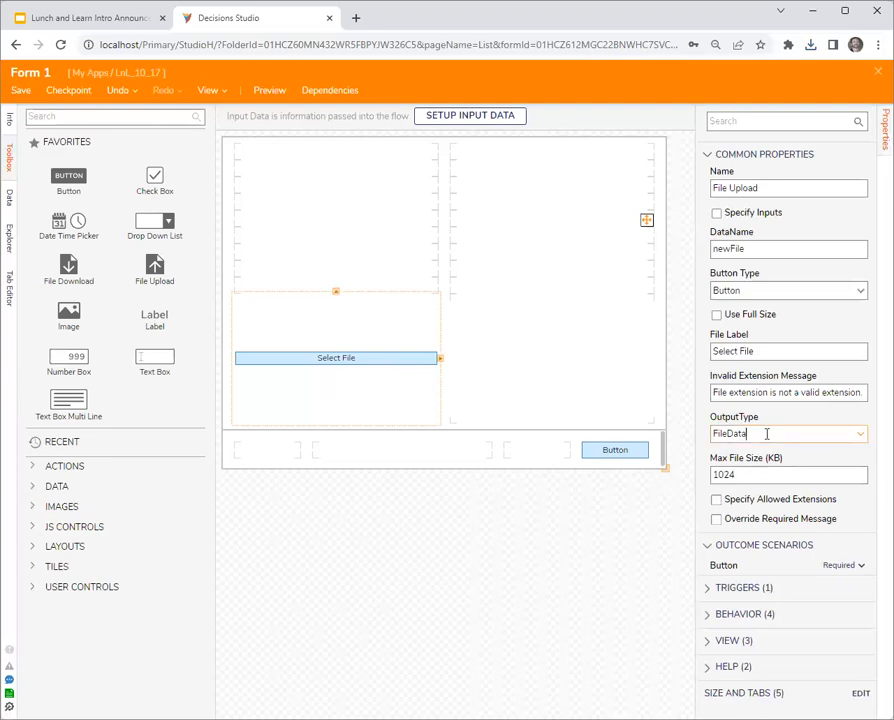
{"action": "left_click", "coordinate": [864, 436]}
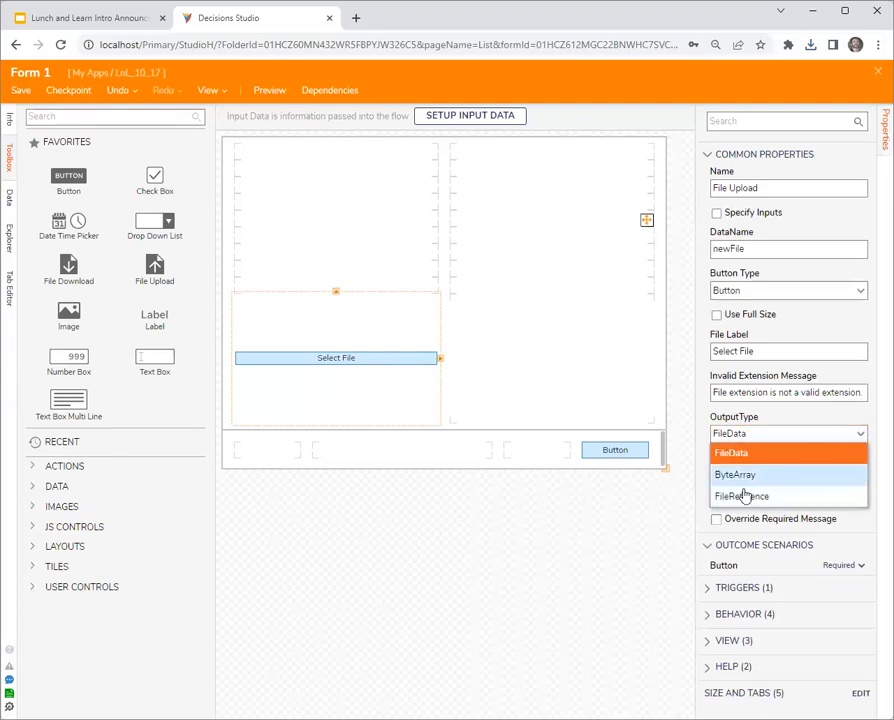
{"action": "left_click", "coordinate": [838, 418]}
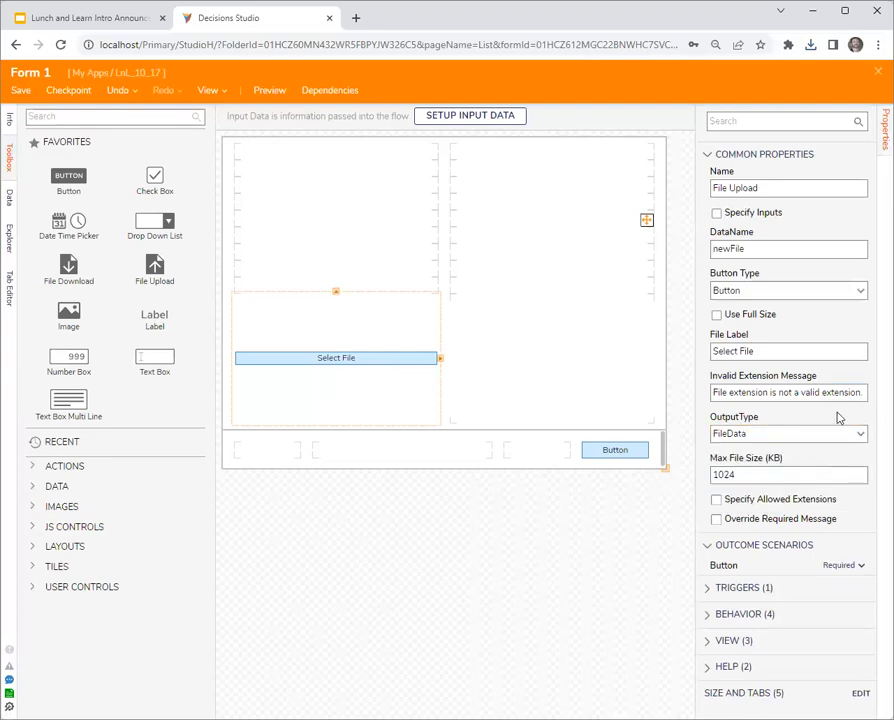
{"action": "left_click_drag", "start_coordinate": [775, 433], "coordinate": [670, 428]}
{"action": "left_click", "coordinate": [769, 433]}
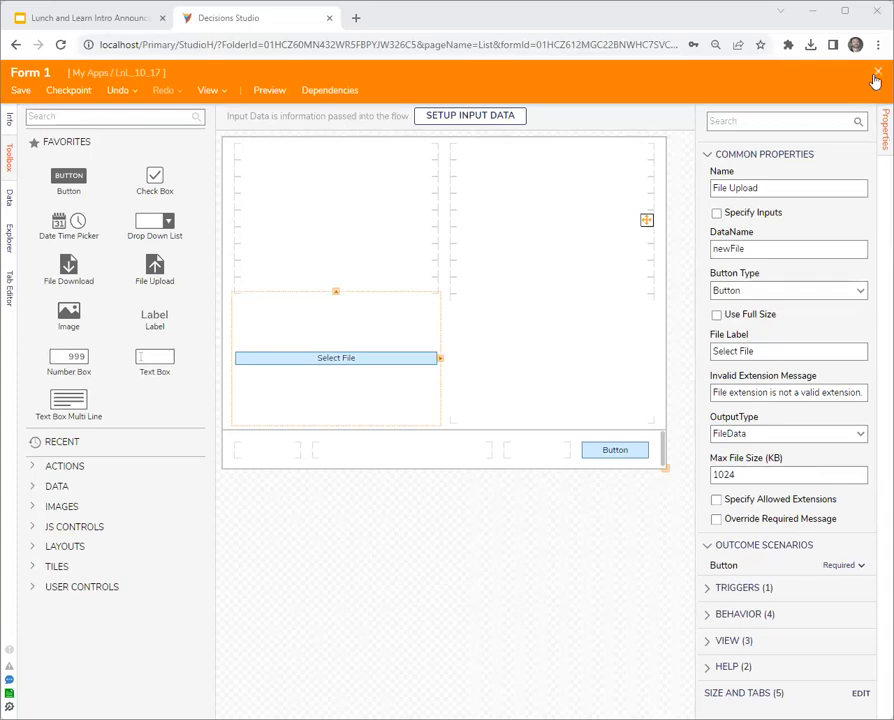
{"action": "left_click", "coordinate": [758, 432]}
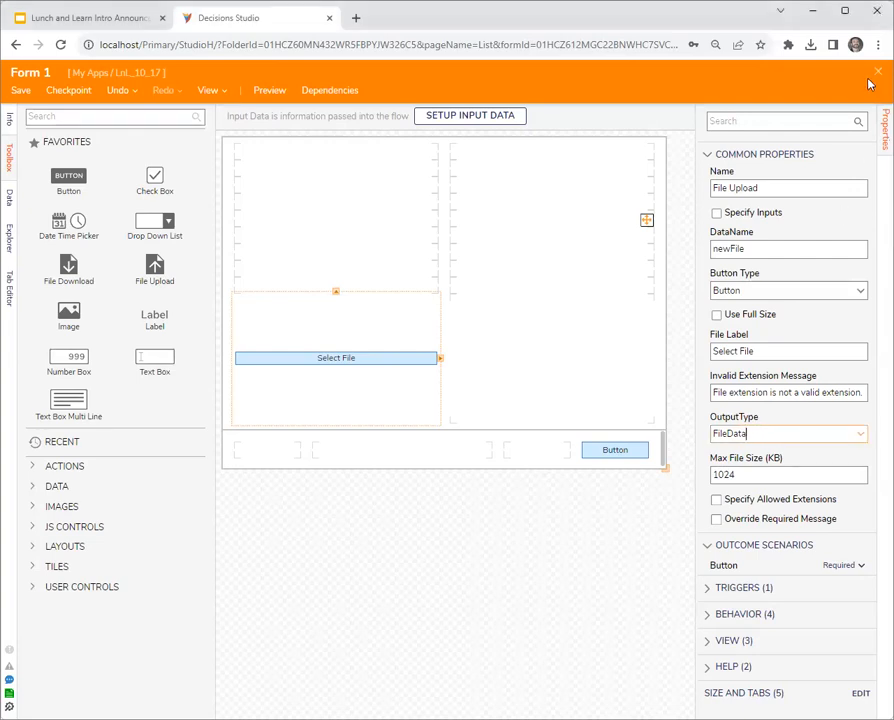
{"action": "key", "text": "alt+Tab"}
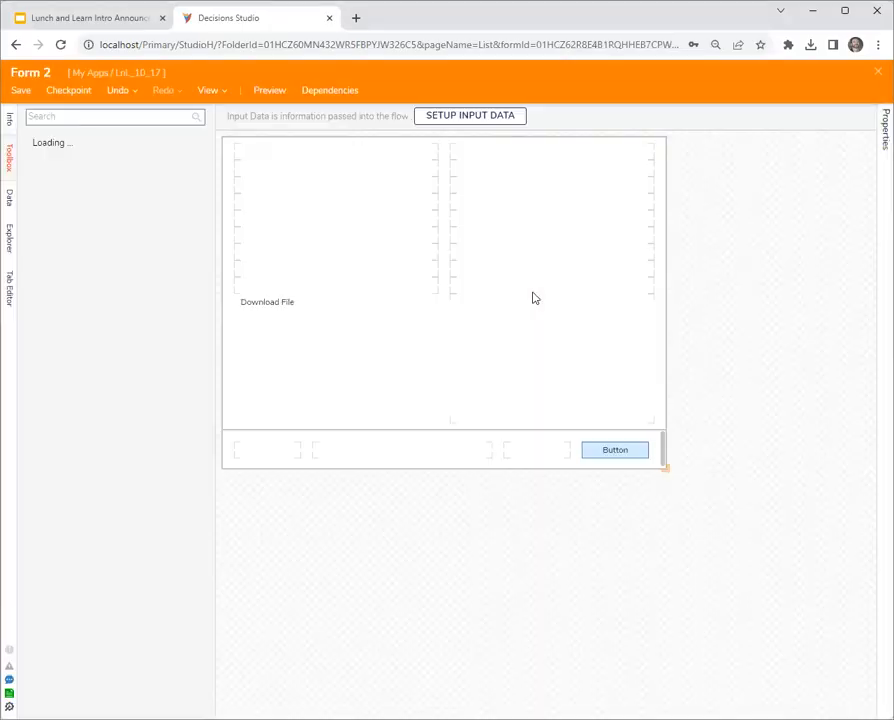
- Review the File Download control's properties in Form 2 and return to the flow
{"action": "left_click", "coordinate": [367, 327]}
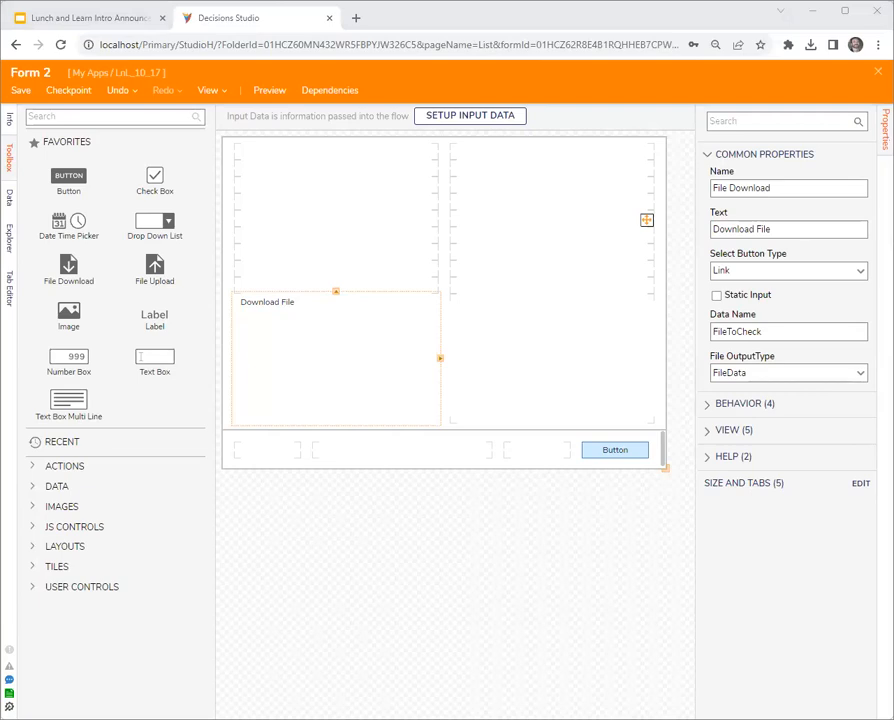
{"action": "left_click", "coordinate": [464, 585]}
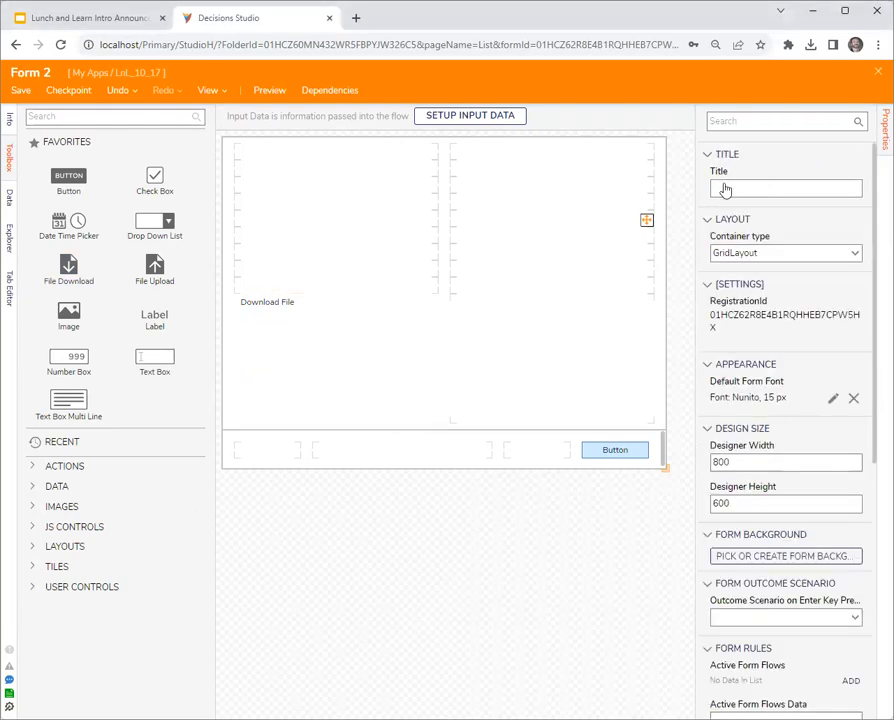
{"action": "left_click", "coordinate": [877, 72]}
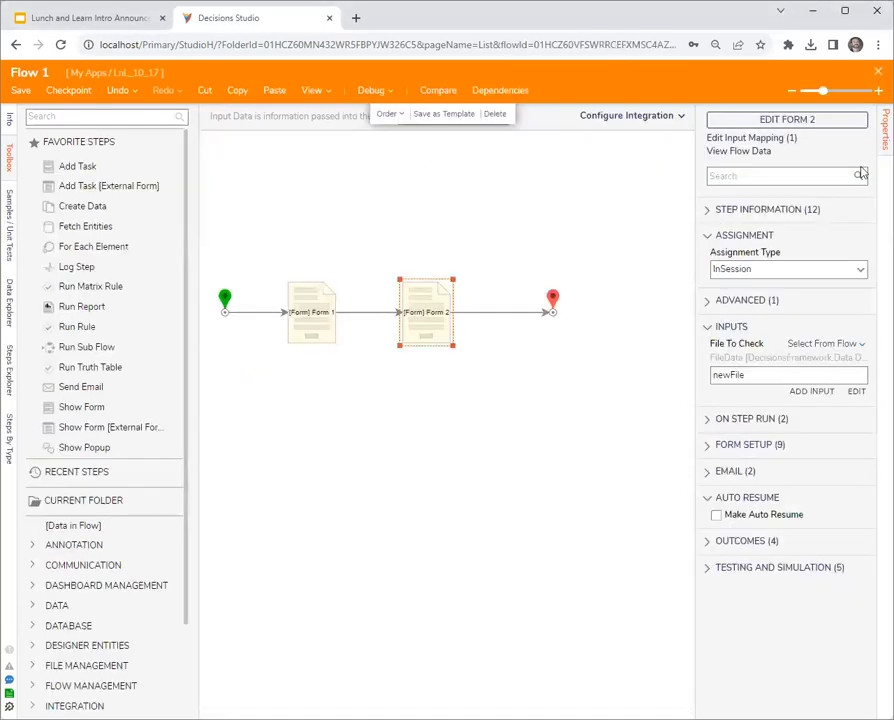
- Examine the mapping of Form 2's File To Check input in the flow
{"action": "left_click", "coordinate": [418, 308]}
{"action": "left_click_drag", "start_coordinate": [695, 375], "coordinate": [680, 390]}
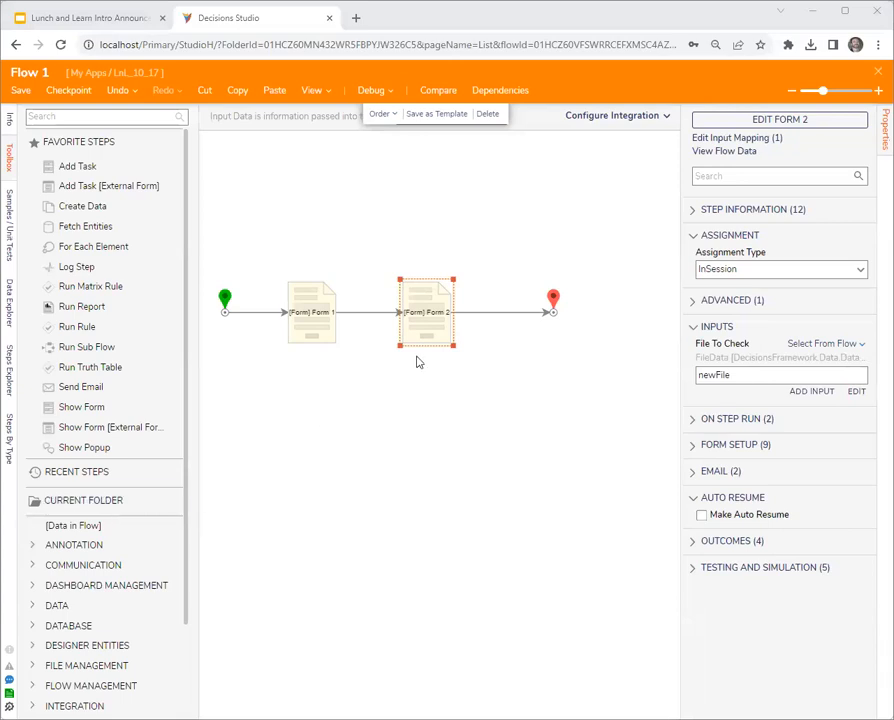
{"action": "left_click", "coordinate": [426, 314]}
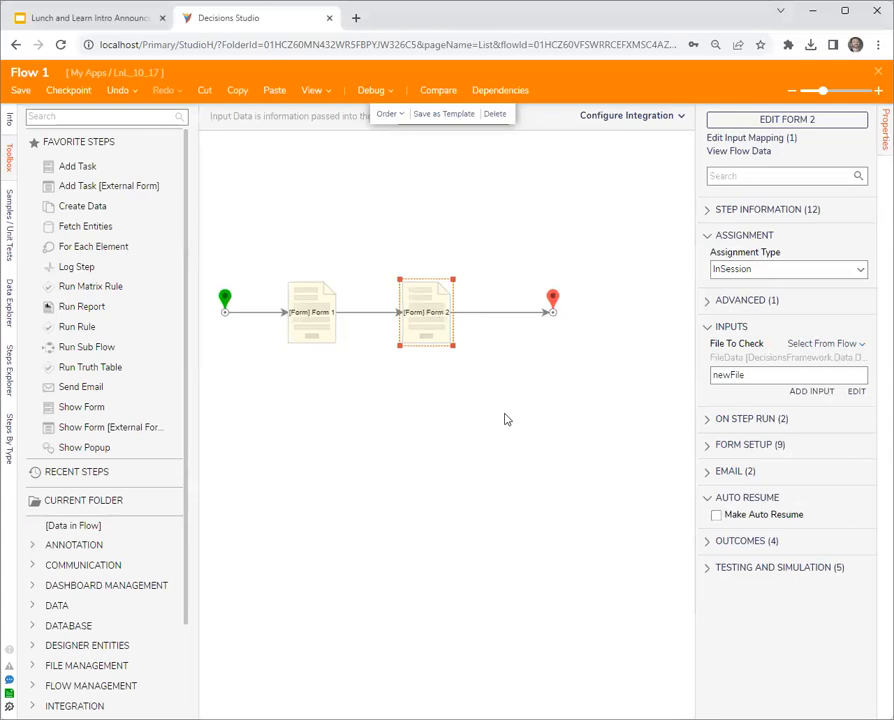
{"action": "left_click", "coordinate": [505, 419]}
{"action": "left_click", "coordinate": [424, 315]}
{"action": "left_click", "coordinate": [407, 256]}
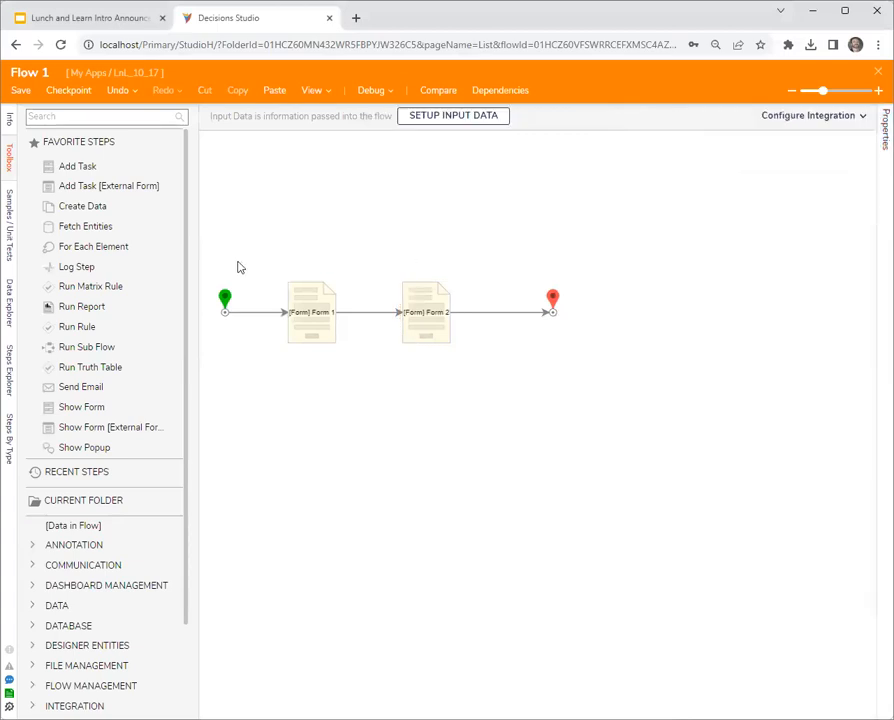
- Select all steps of Flow 1 and move them together to the right and slightly down on the canvas
{"action": "left_click_drag", "start_coordinate": [214, 248], "coordinate": [584, 390]}
{"action": "left_click_drag", "start_coordinate": [453, 339], "coordinate": [553, 357]}
{"action": "left_click", "coordinate": [547, 428]}
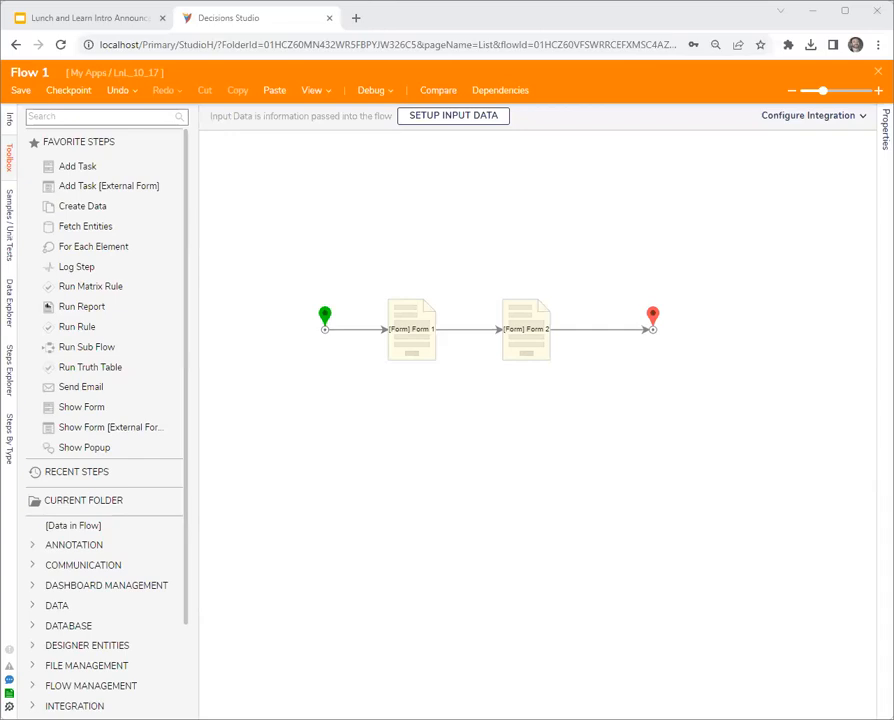
- Close Flow 1 and create a new report in the LnL_10_17 folder
{"action": "left_click", "coordinate": [873, 74]}
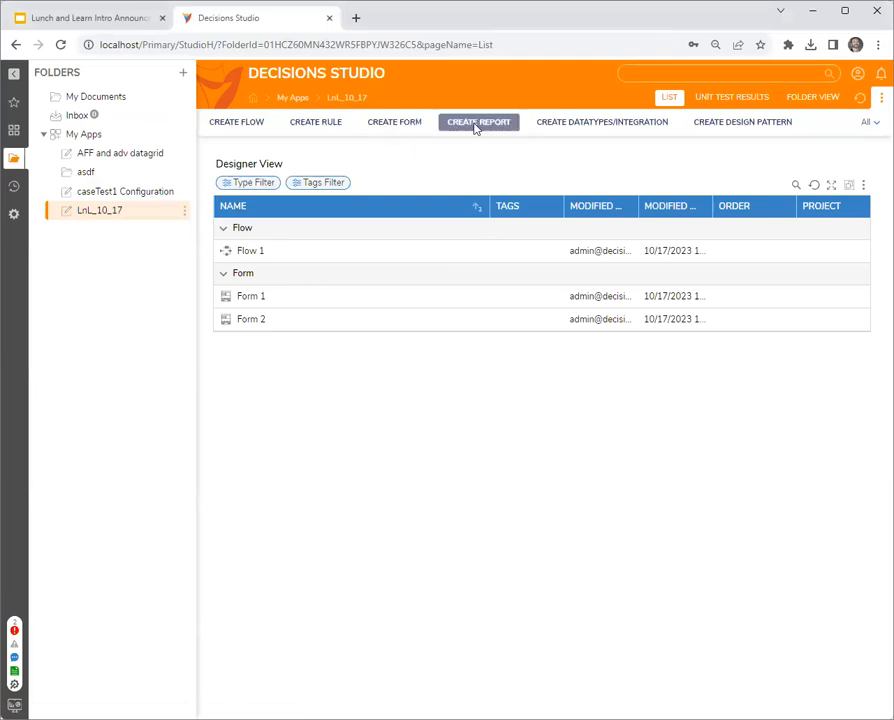
{"action": "left_click", "coordinate": [478, 122]}
{"action": "left_click", "coordinate": [349, 264]}
{"action": "left_click", "coordinate": [518, 296]}
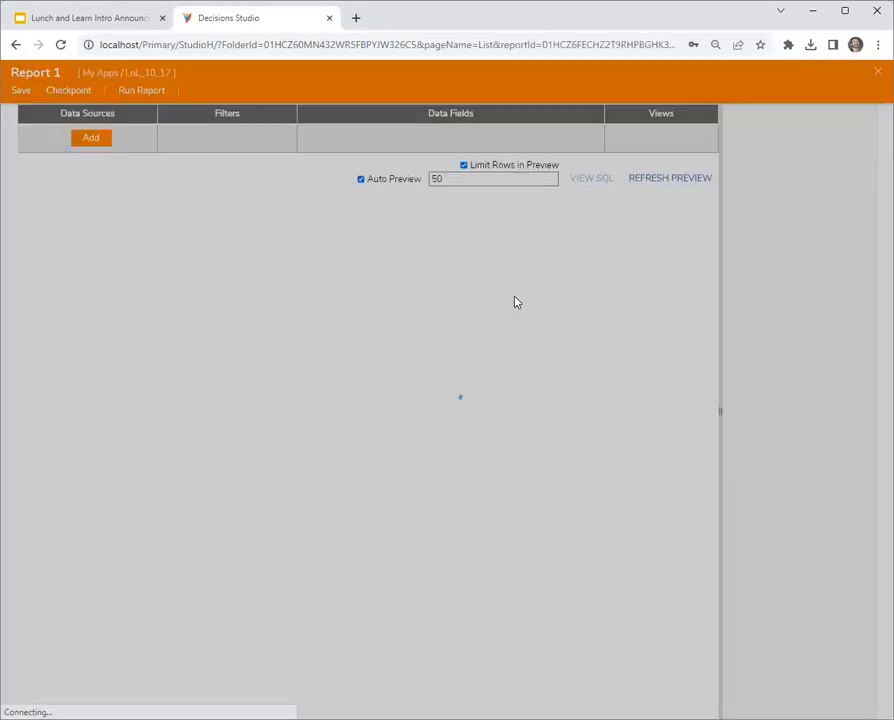
- Add Folder Data Source and the user-defined case entity case Test1 as the report's data sources
{"action": "left_click", "coordinate": [90, 166]}
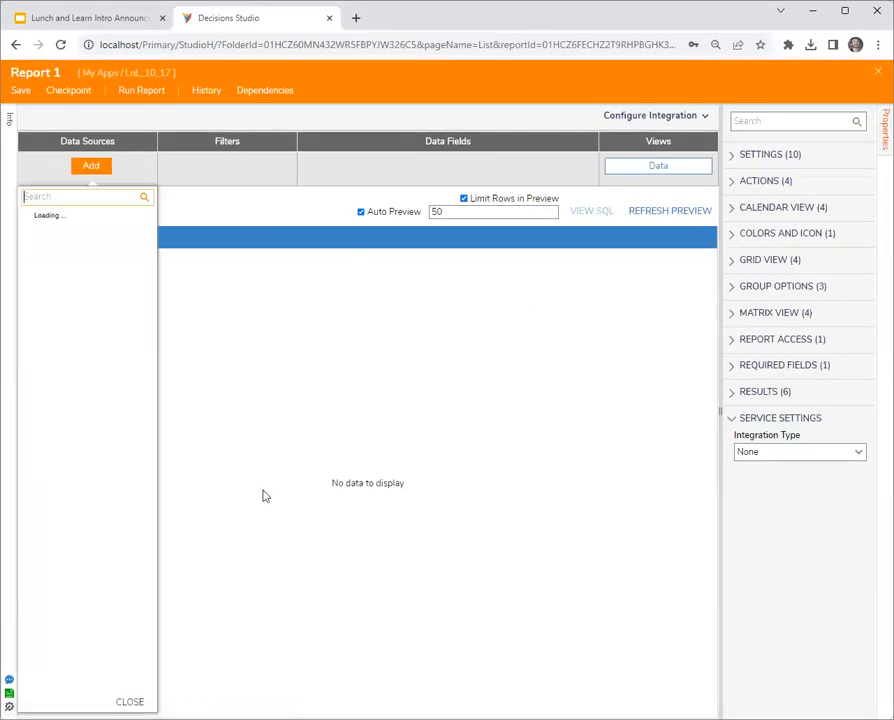
{"action": "type", "text": "folder"}
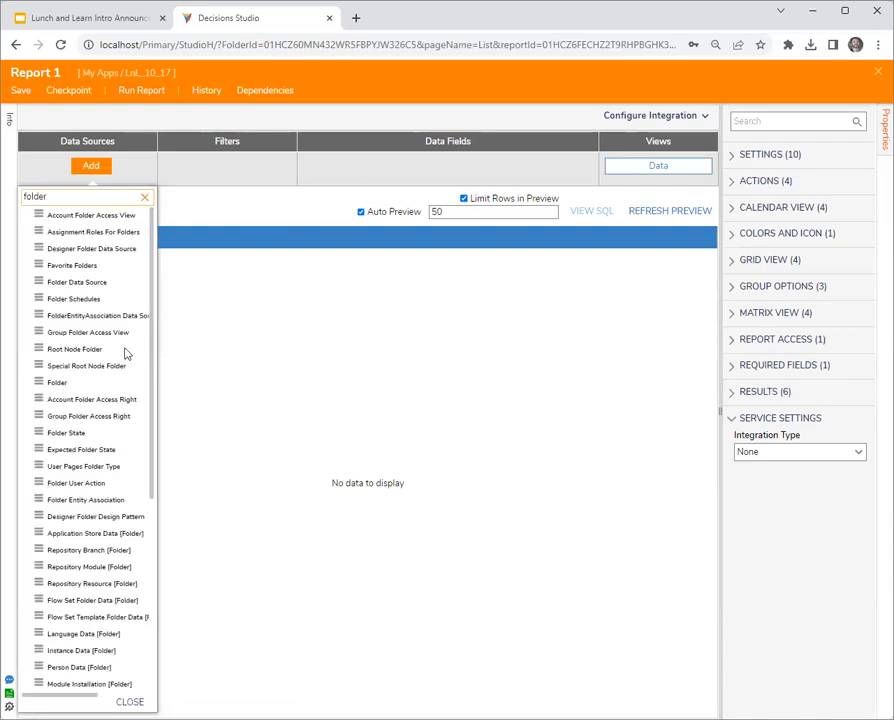
{"action": "left_click", "coordinate": [63, 285]}
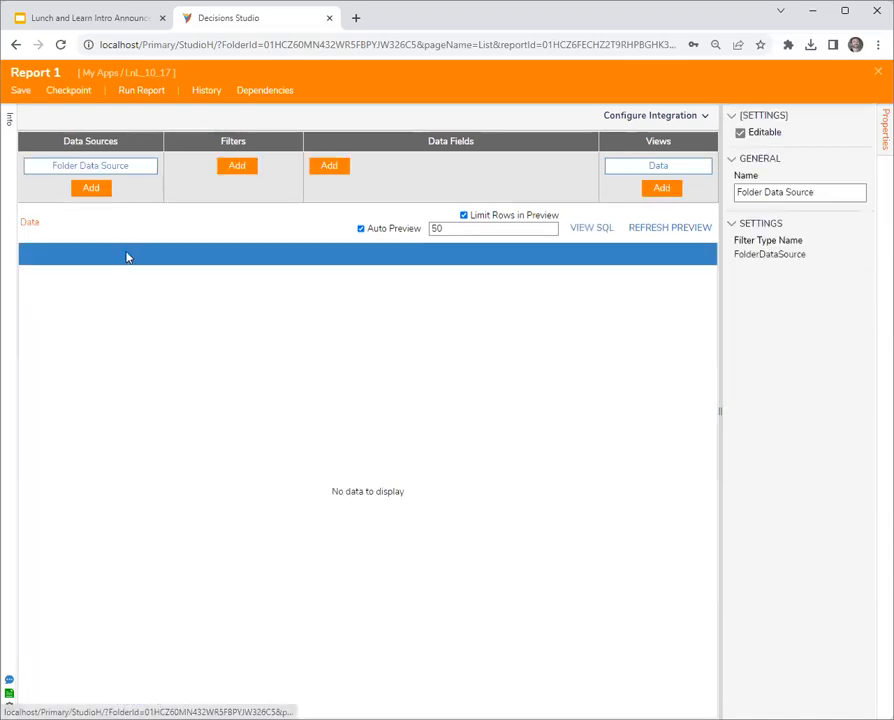
{"action": "left_click", "coordinate": [86, 190]}
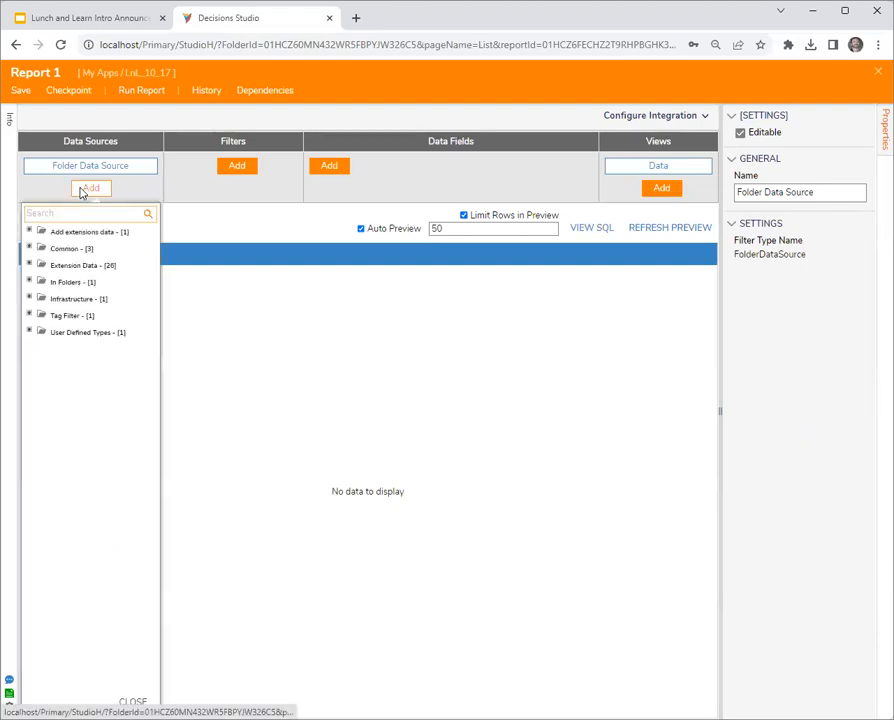
{"action": "left_click", "coordinate": [29, 332]}
{"action": "left_click", "coordinate": [42, 348]}
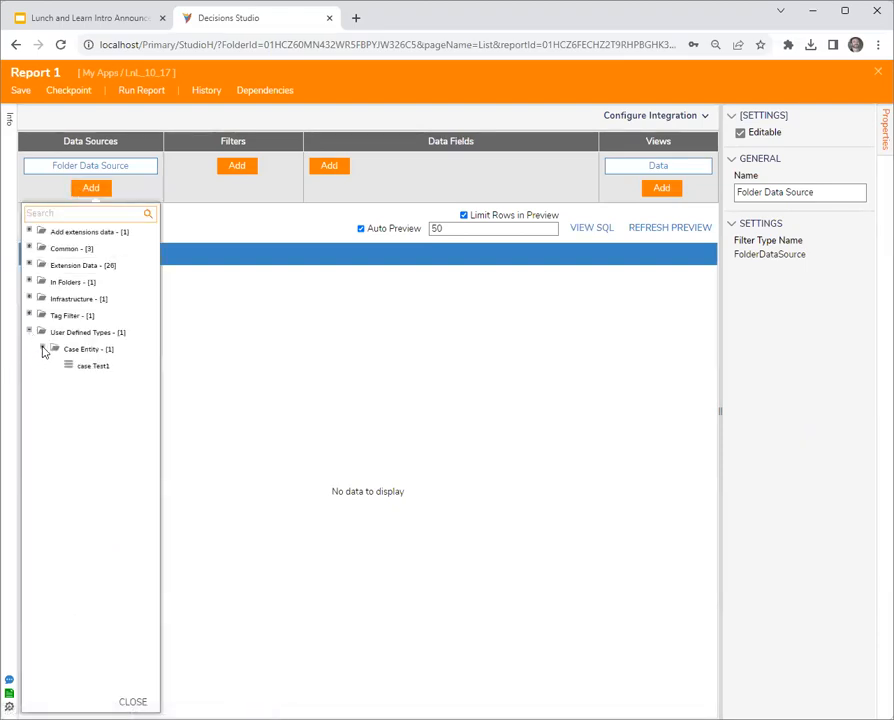
{"action": "left_click", "coordinate": [89, 368]}
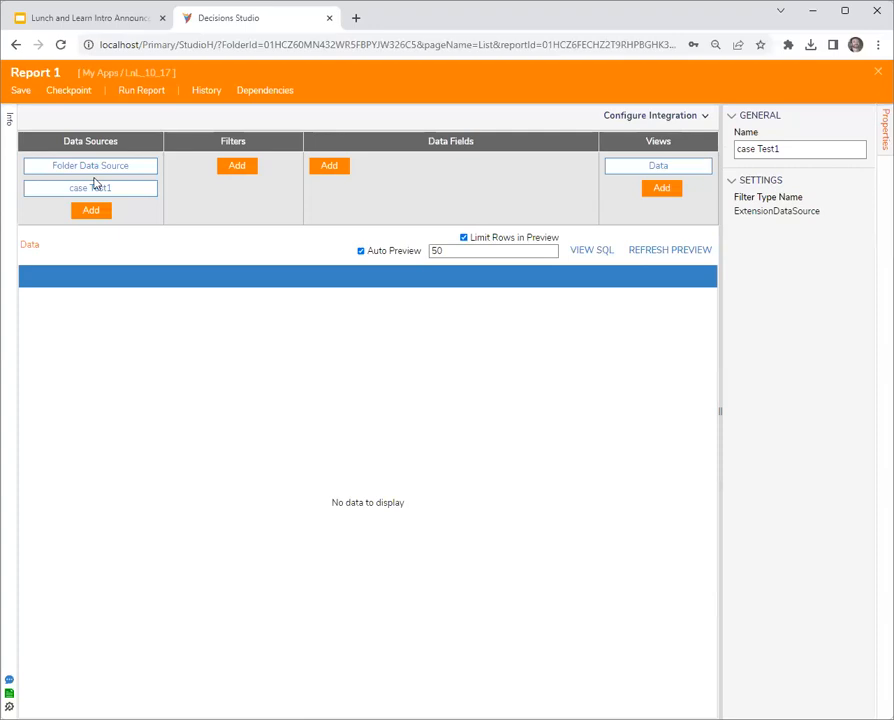
- Close the report and create a new flow in the LnL_10_17 folder
{"action": "left_click", "coordinate": [877, 72]}
{"action": "left_click", "coordinate": [593, 449]}
{"action": "left_click", "coordinate": [240, 122]}
{"action": "left_click", "coordinate": [386, 270]}
{"action": "left_click", "coordinate": [536, 306]}
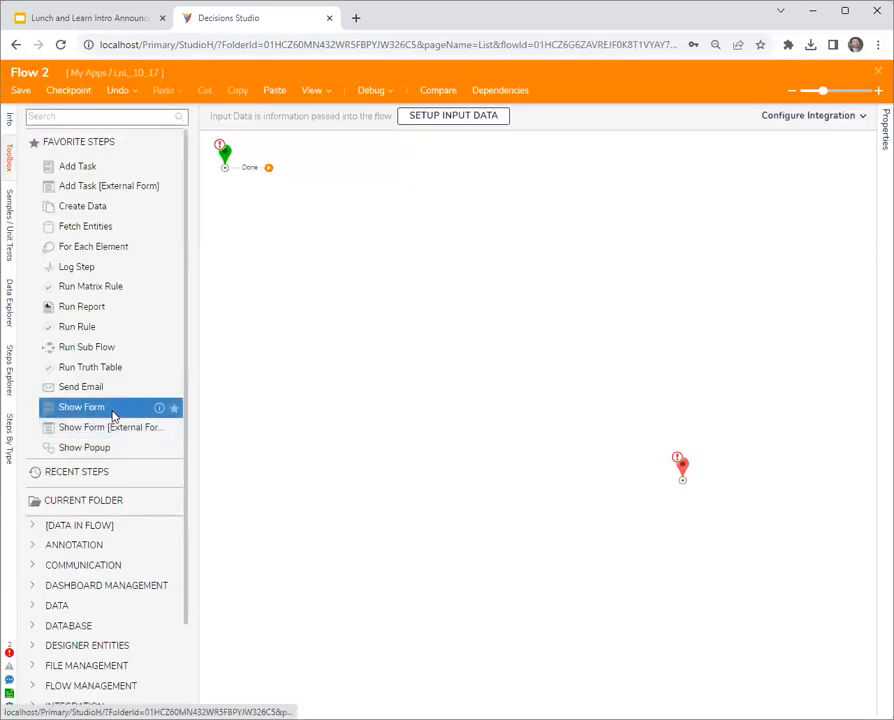
- Add Show Form and Fetch Entities steps, connecting the start to Fetch Entities and its Results outcome to the form
{"action": "left_click_drag", "start_coordinate": [113, 416], "coordinate": [392, 245]}
{"action": "left_click_drag", "start_coordinate": [85, 226], "coordinate": [288, 243]}
{"action": "left_click_drag", "start_coordinate": [257, 170], "coordinate": [250, 240]}
{"action": "left_click_drag", "start_coordinate": [354, 233], "coordinate": [398, 250]}
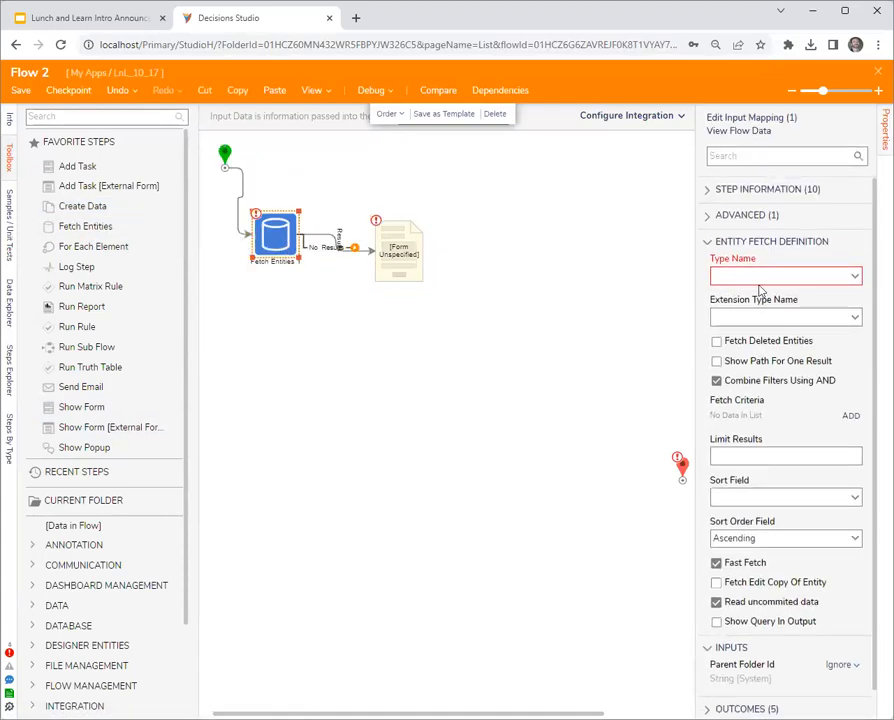
- Set the Fetch Entities step's Type Name to Folder and space the form and fetch steps farther apart
{"action": "left_click", "coordinate": [820, 276]}
{"action": "type", "text": "folder"}
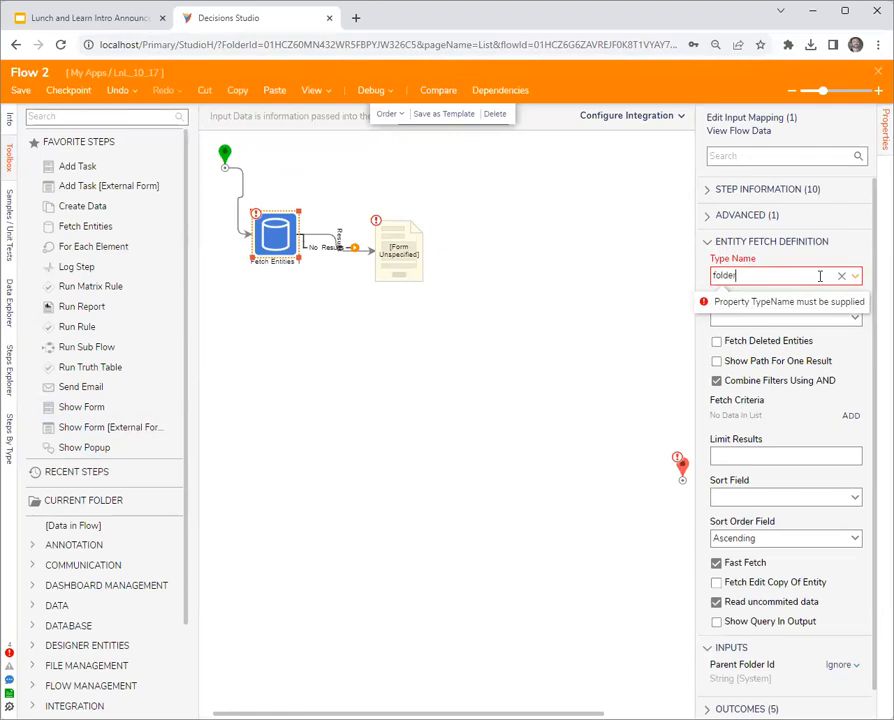
{"action": "left_click", "coordinate": [773, 301]}
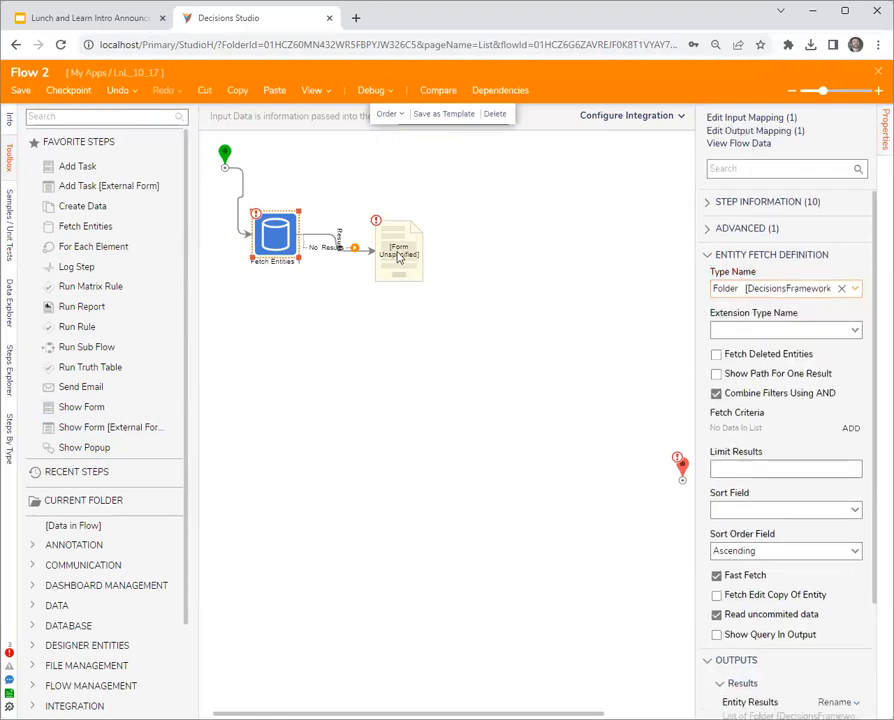
{"action": "left_click_drag", "start_coordinate": [399, 256], "coordinate": [423, 254]}
{"action": "left_click_drag", "start_coordinate": [281, 250], "coordinate": [286, 267]}
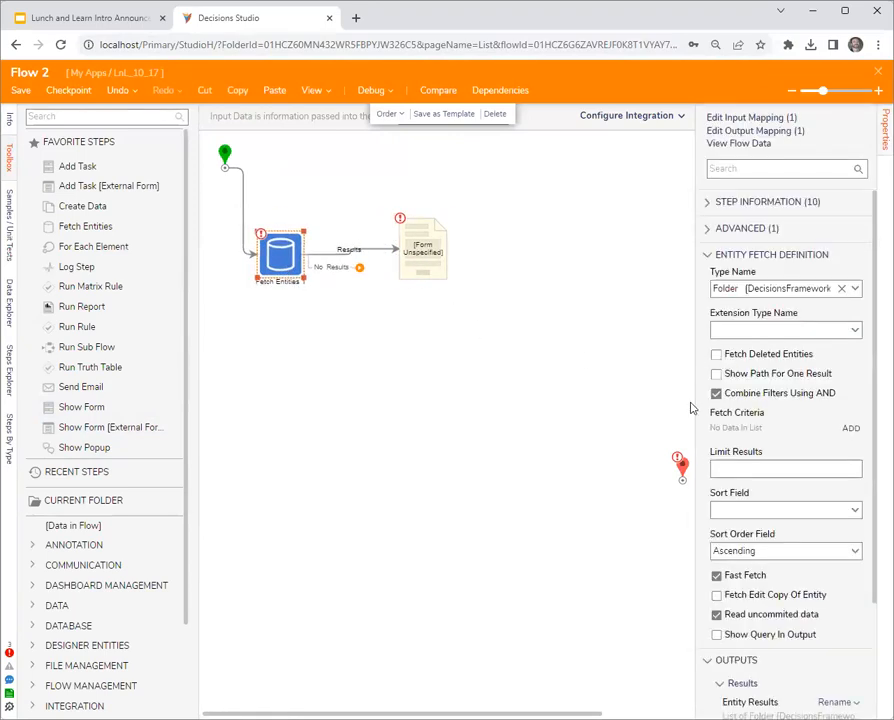
- Set the Fetch Entities step's Extension Type Name to caseTest1
{"action": "left_click", "coordinate": [740, 330]}
{"action": "type", "text": "case"}
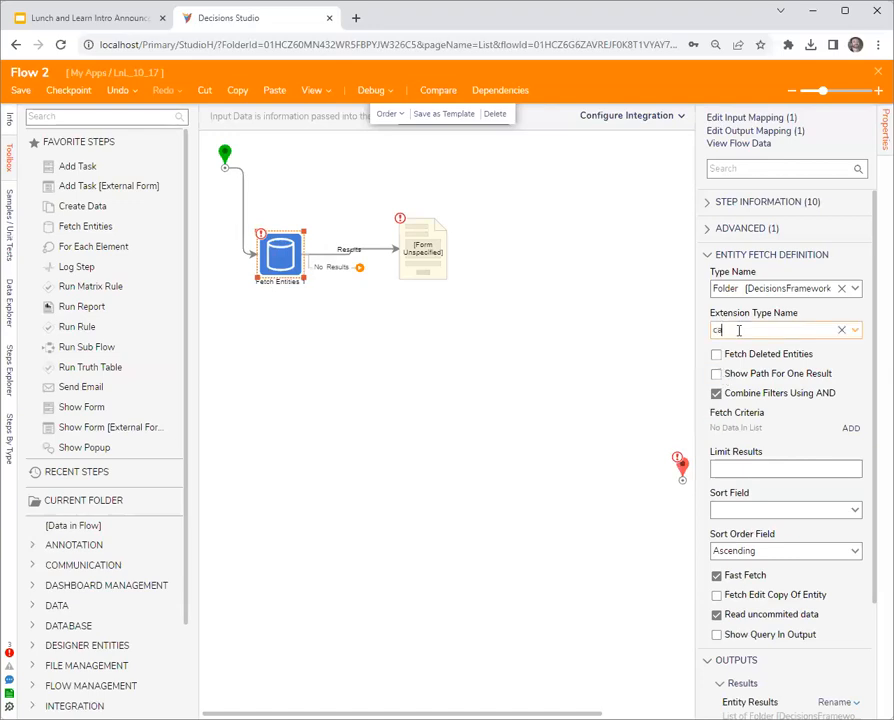
{"action": "left_click", "coordinate": [767, 349]}
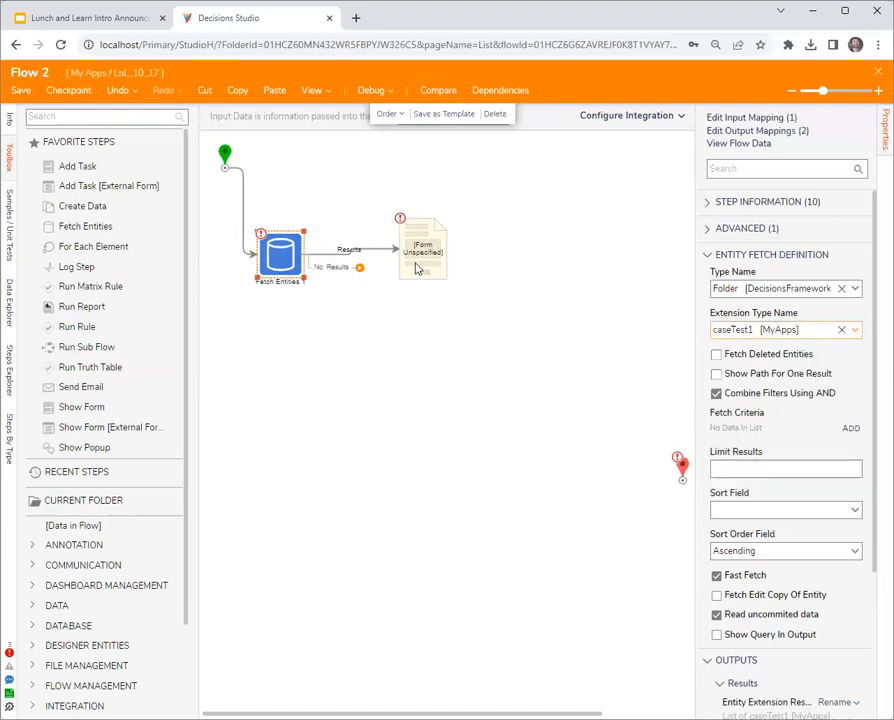
- Create a new form of the Form type for the unassigned Show Form step
{"action": "left_click", "coordinate": [423, 250]}
{"action": "left_click", "coordinate": [380, 410]}
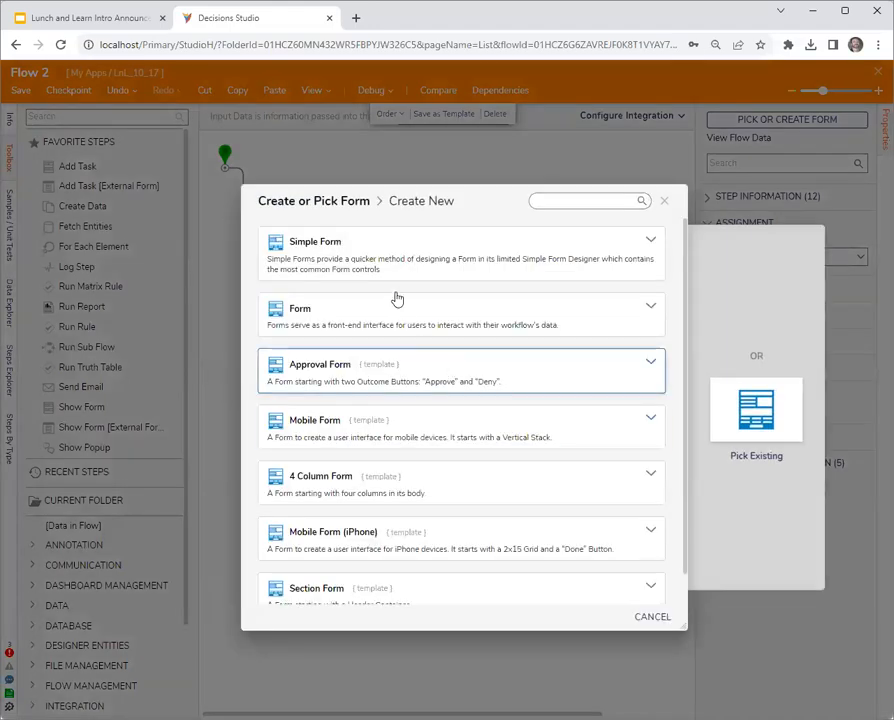
{"action": "left_click", "coordinate": [482, 318]}
{"action": "left_click", "coordinate": [503, 342]}
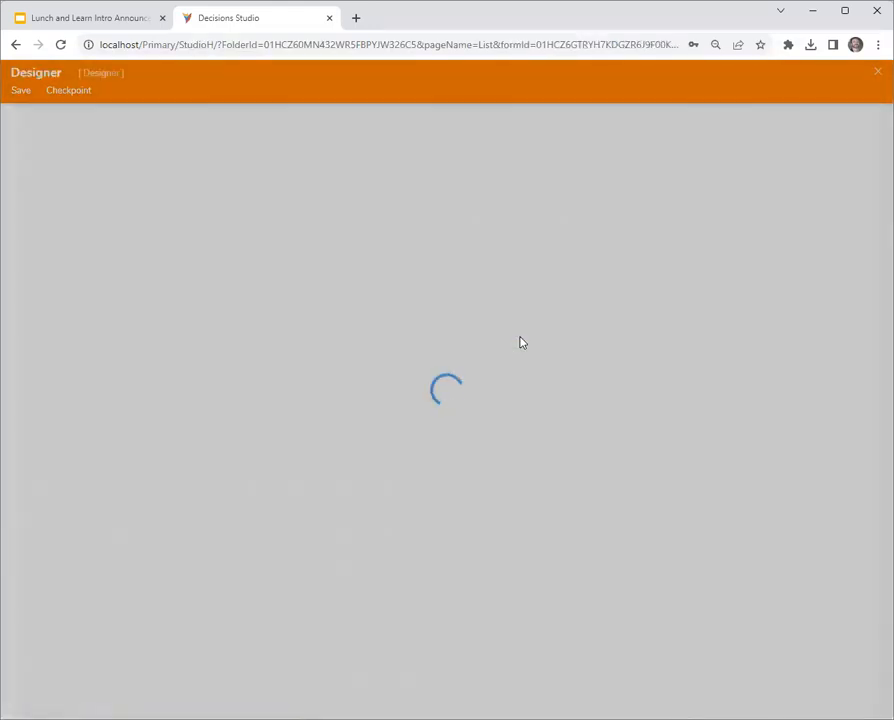
- Add a button to the form's footer and delete the default two-column layout from its body
{"action": "left_click_drag", "start_coordinate": [73, 188], "coordinate": [614, 452]}
{"action": "left_click", "coordinate": [532, 324]}
{"action": "key", "text": "Delete"}
- Find the Data Grid (Advanced) control and place it in the form's body
{"action": "left_click", "coordinate": [57, 117]}
{"action": "type", "text": "advanced"}
{"action": "left_click_drag", "start_coordinate": [68, 148], "coordinate": [405, 300]}
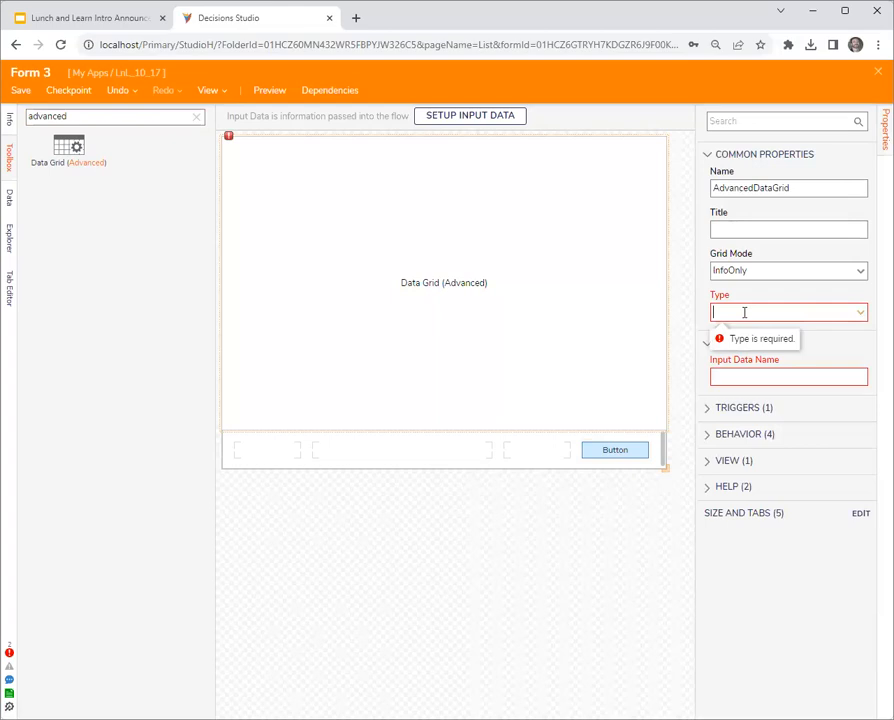
- Set the data grid's Type to Folder and its Grid Mode to SingleSelect
{"action": "left_click", "coordinate": [744, 312]}
{"action": "type", "text": "folder"}
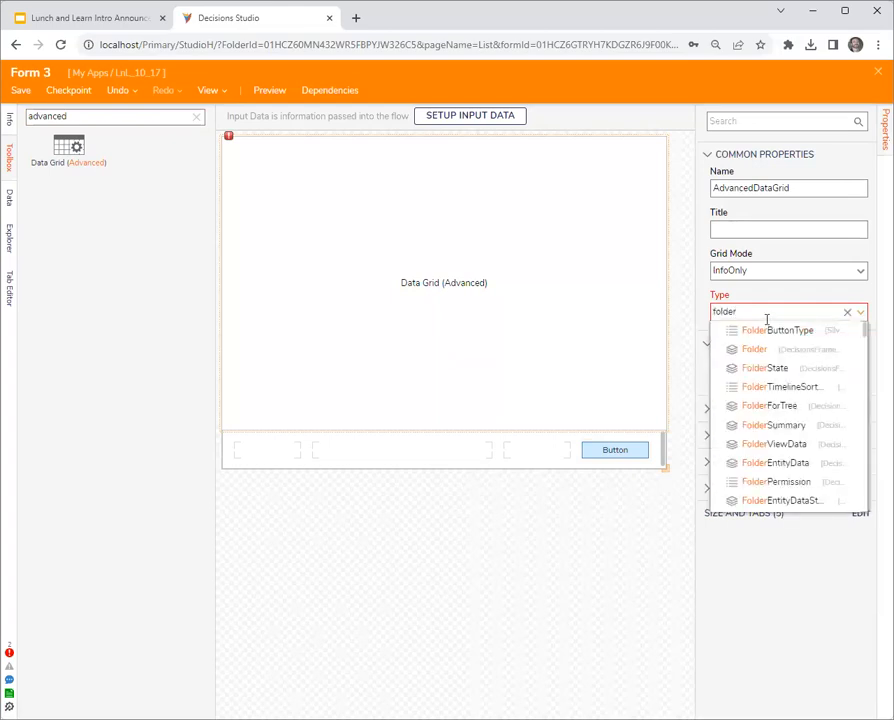
{"action": "left_click", "coordinate": [757, 350]}
{"action": "left_click", "coordinate": [862, 274]}
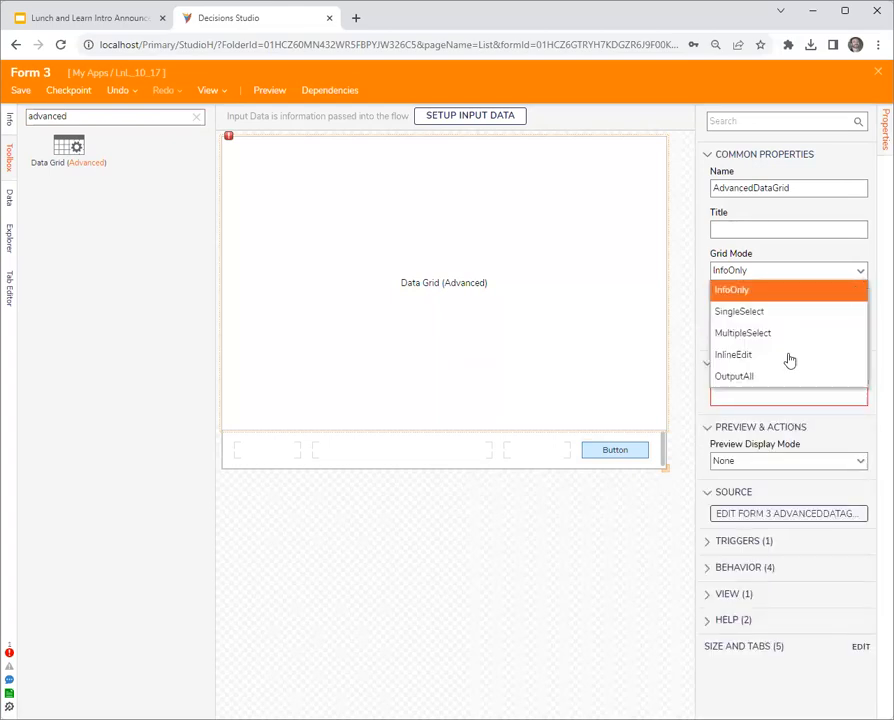
{"action": "left_click", "coordinate": [762, 312]}
- Name both the data grid's input data and its output data allFolderData
{"action": "left_click", "coordinate": [746, 400]}
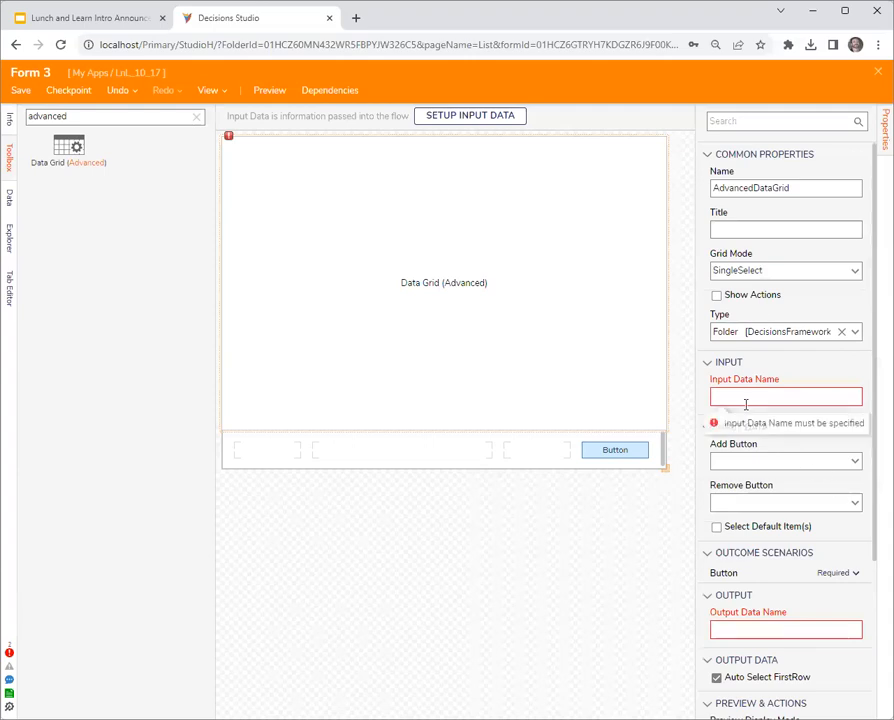
{"action": "type", "text": "allFoldersData"}
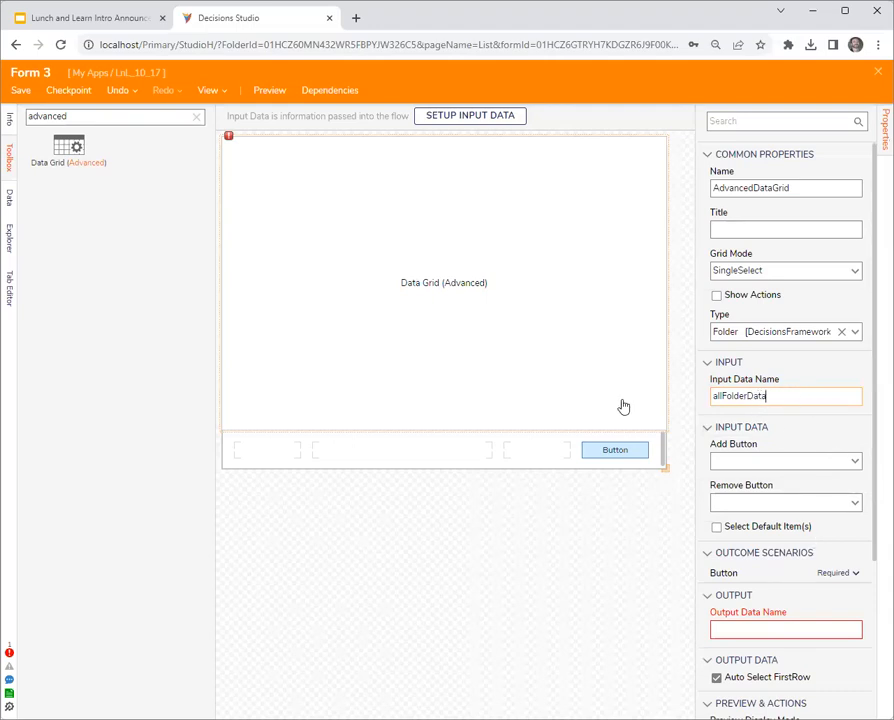
{"action": "key", "text": "ctrl+a"}
{"action": "key", "text": "ctrl+c"}
{"action": "left_click", "coordinate": [826, 628]}
{"action": "key", "text": "ctrl+v"}
{"action": "left_click", "coordinate": [436, 631]}
{"action": "left_click", "coordinate": [506, 296]}
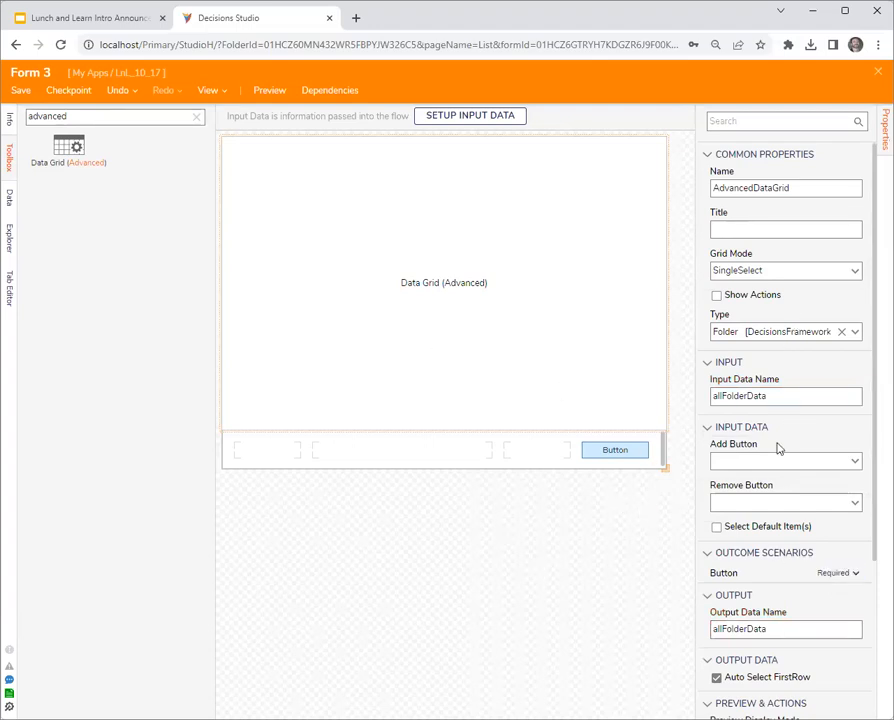
- Open the source report of the advanced data grid to examine its data sources and fields, and close it
{"action": "scroll", "coordinate": [820, 460], "scroll_direction": "down", "scroll_amount": 3}
{"action": "left_click", "coordinate": [791, 580]}
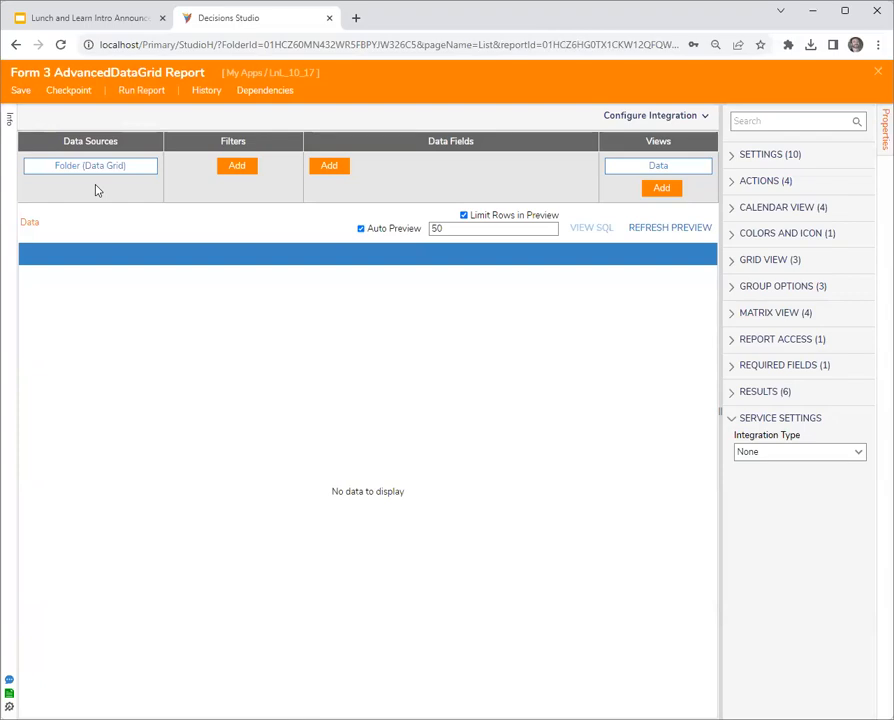
{"action": "left_click", "coordinate": [877, 73]}
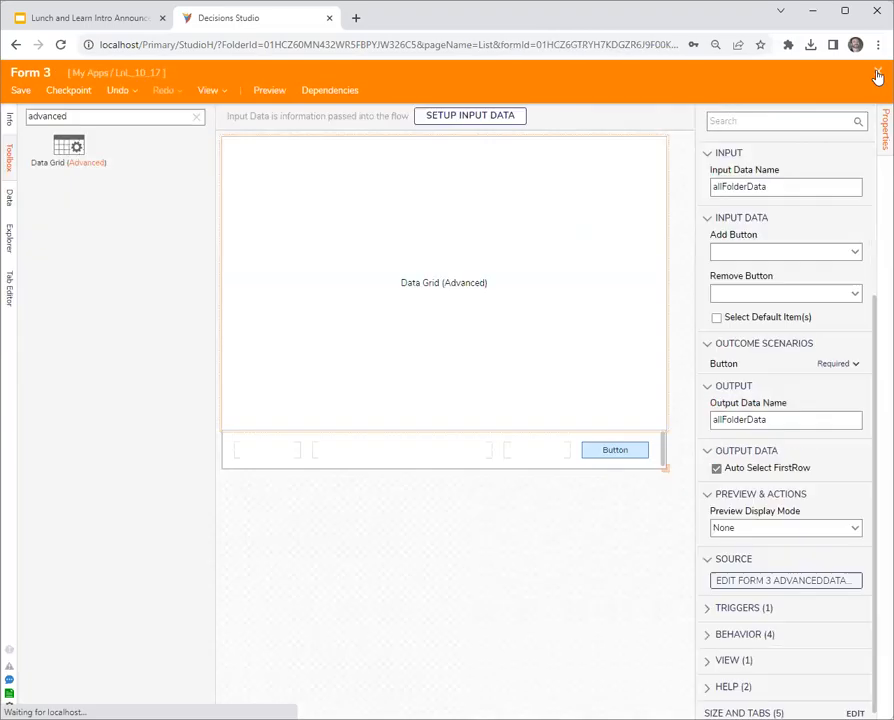
- Close Form 3 and Flow 2 without saving the changes in either designer
{"action": "left_click", "coordinate": [679, 301]}
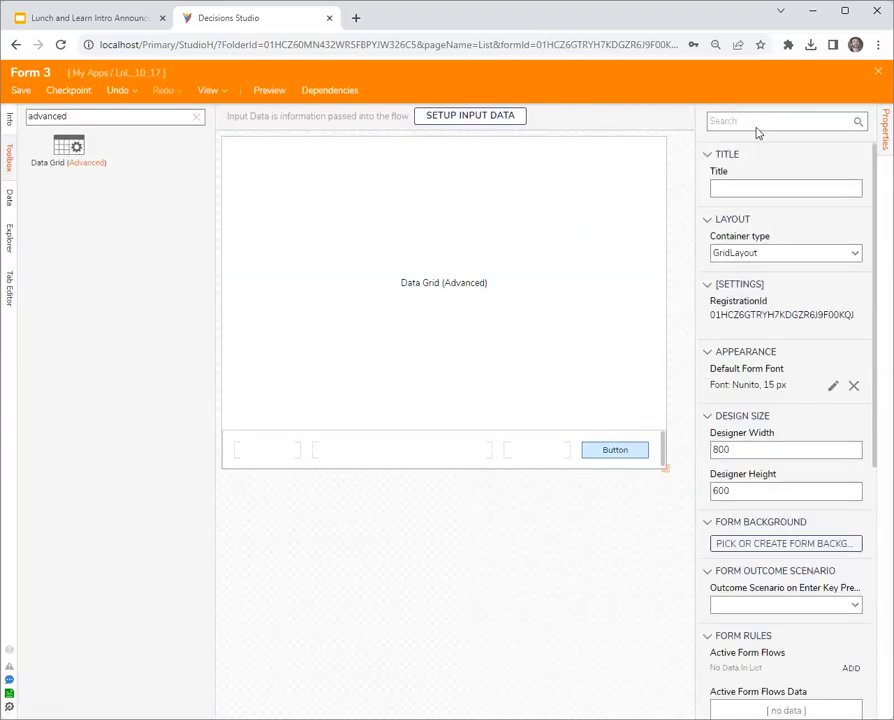
{"action": "left_click", "coordinate": [877, 72]}
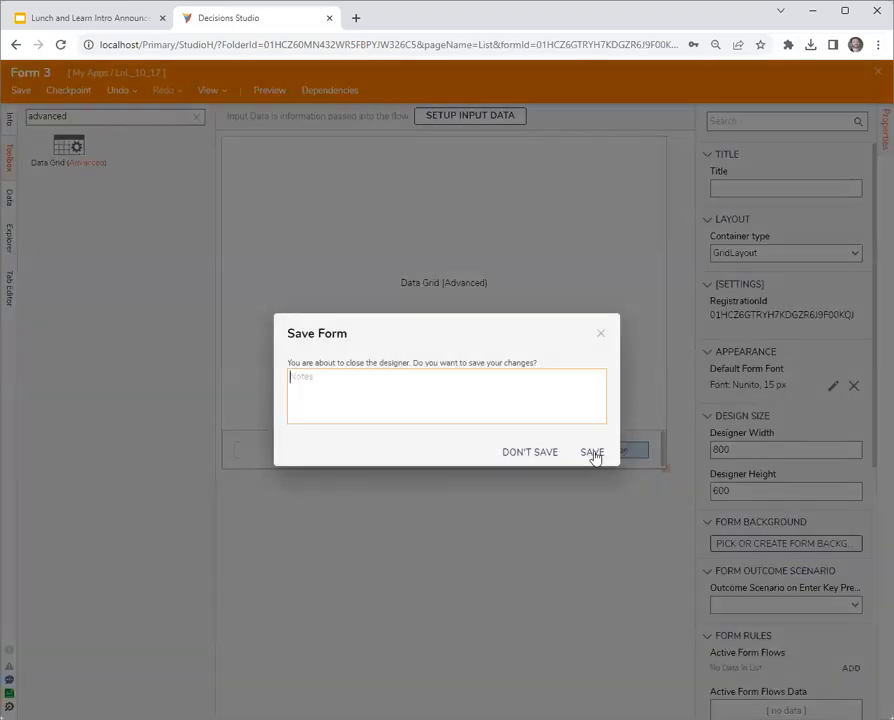
{"action": "left_click", "coordinate": [600, 335]}
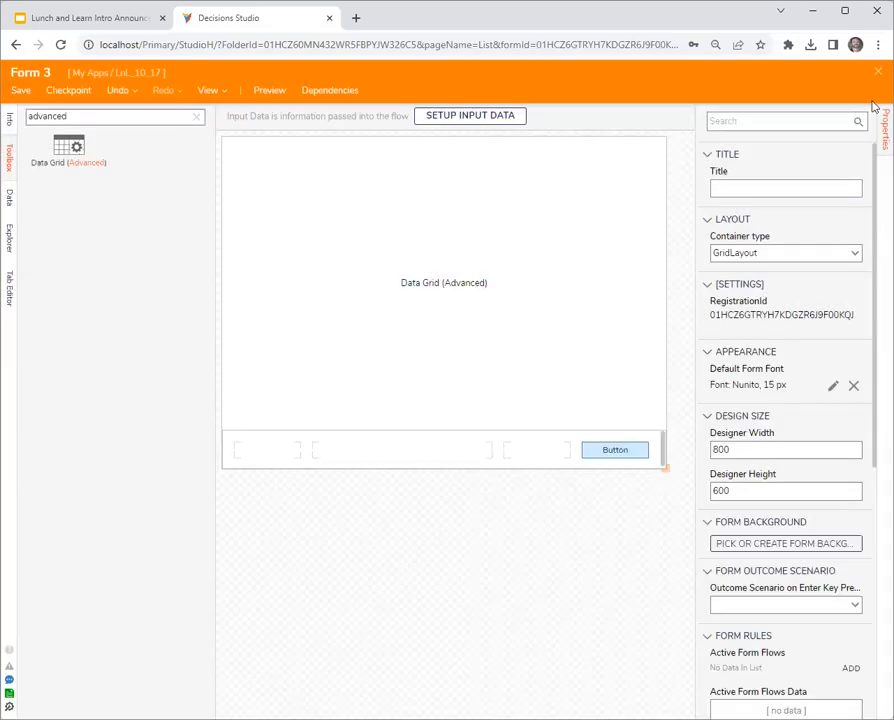
{"action": "left_click", "coordinate": [877, 72]}
{"action": "left_click", "coordinate": [552, 456]}
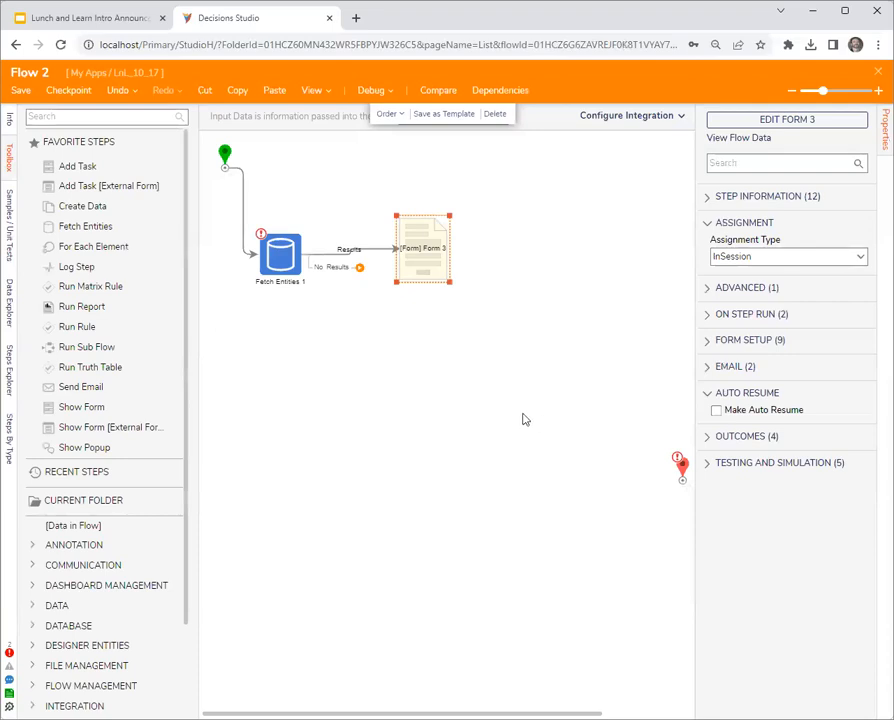
{"action": "left_click", "coordinate": [514, 413]}
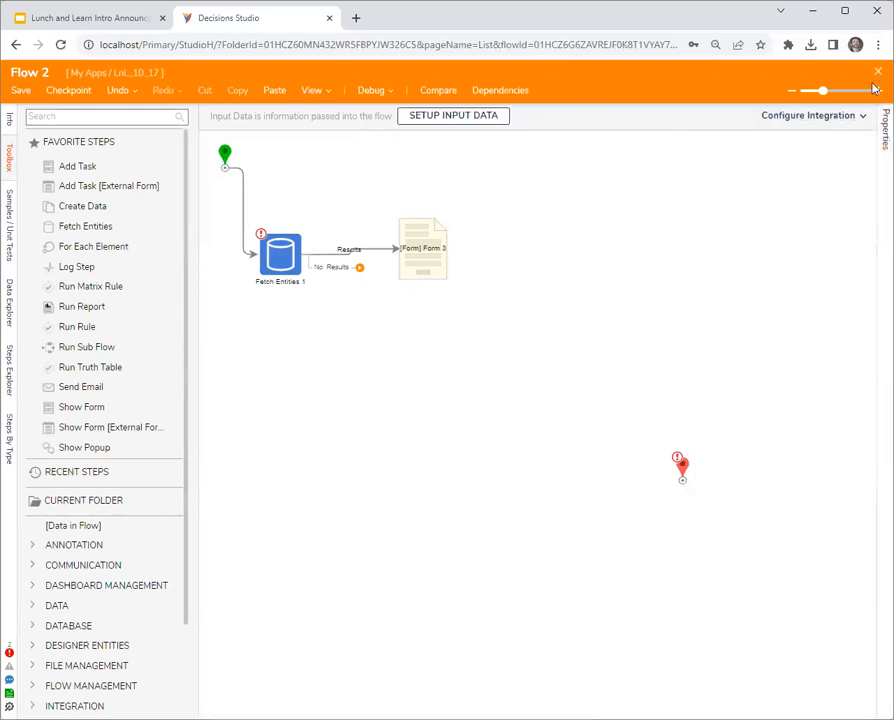
{"action": "left_click", "coordinate": [877, 77]}
{"action": "left_click", "coordinate": [540, 456]}
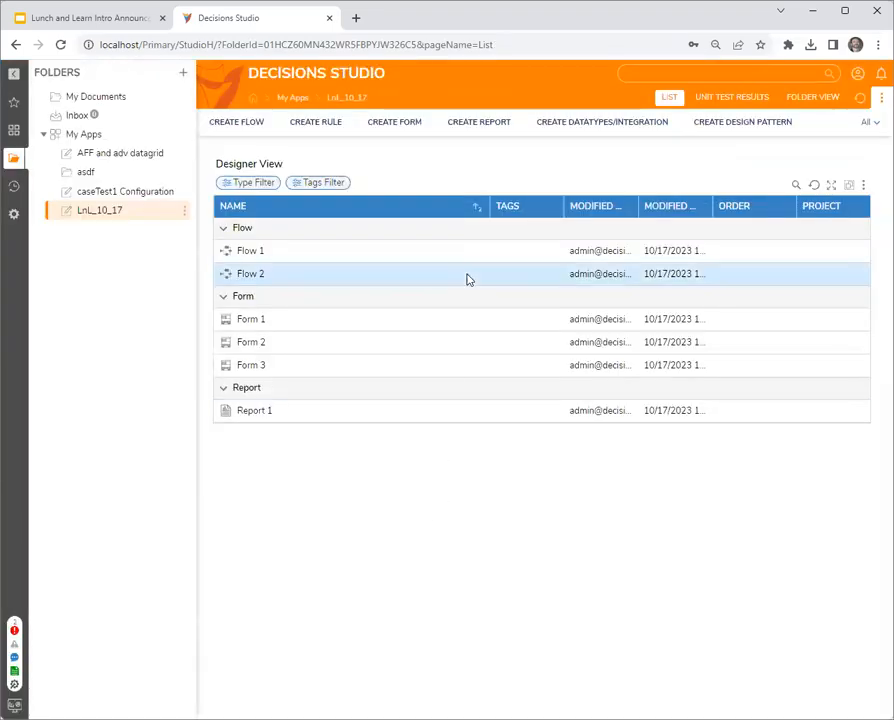
- Examine the Add Query settings of a database integration on LOCAL CONNECTION, and close the dialog without creating a query
{"action": "left_click", "coordinate": [619, 124]}
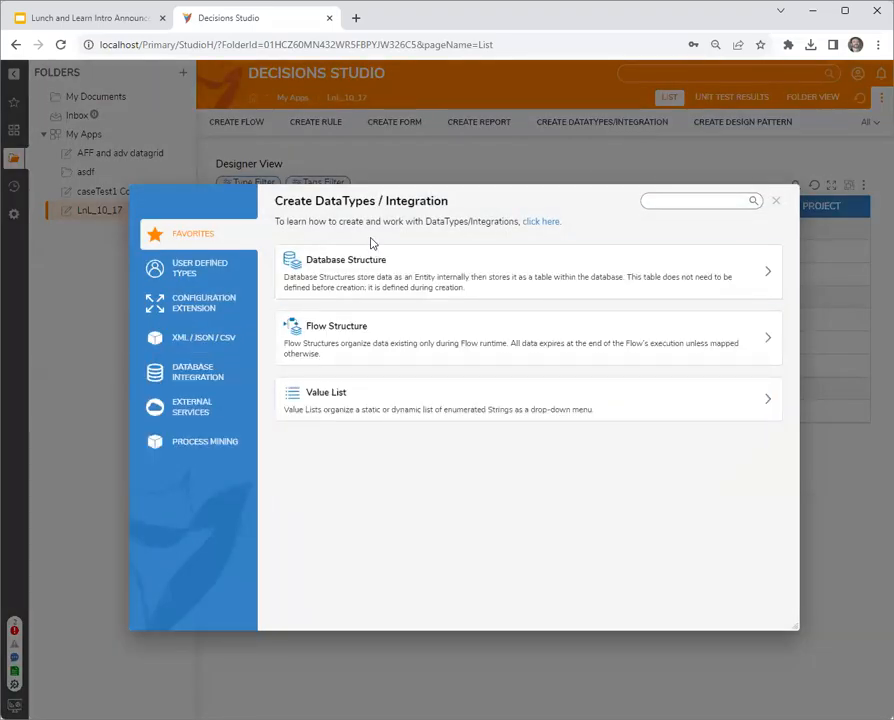
{"action": "left_click", "coordinate": [203, 377]}
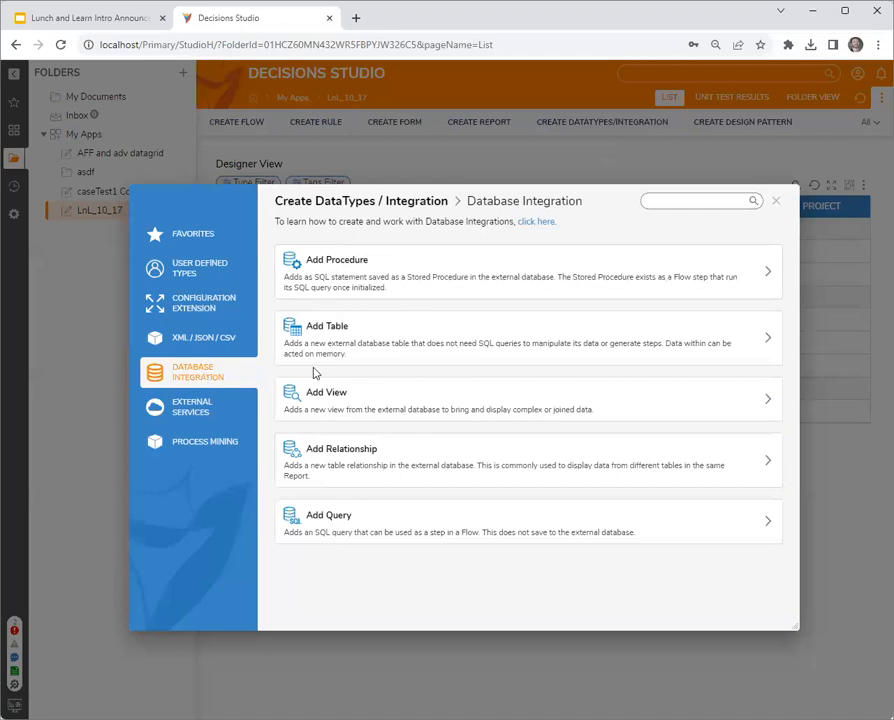
{"action": "left_click", "coordinate": [367, 529]}
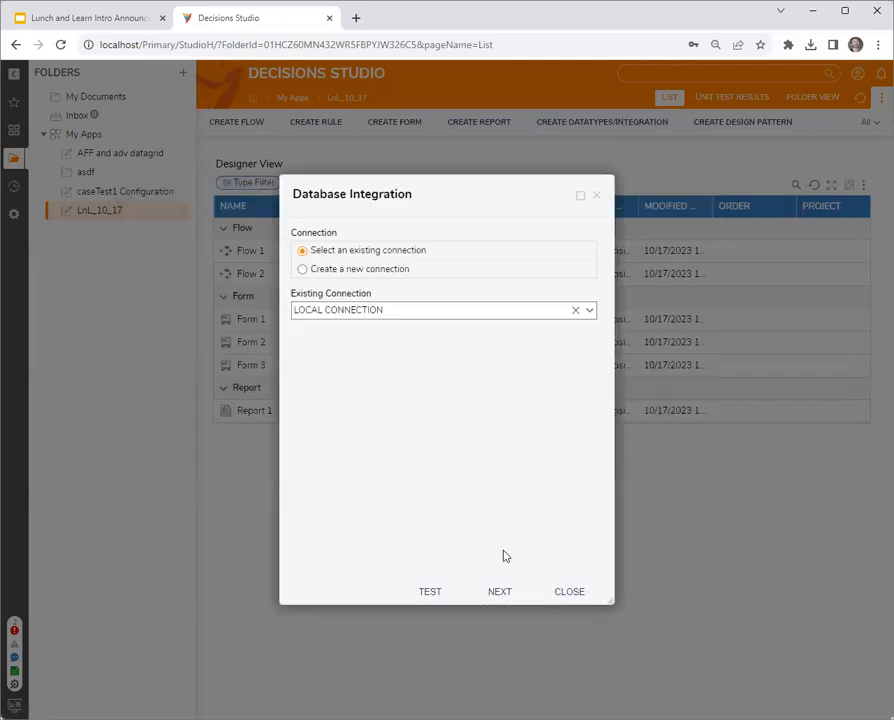
{"action": "left_click", "coordinate": [499, 591]}
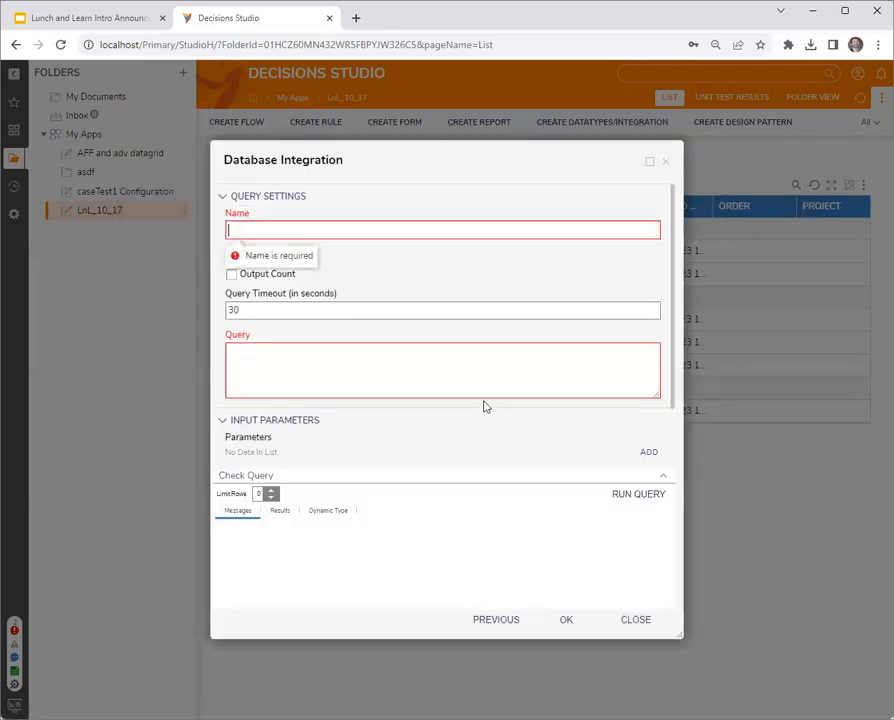
{"action": "left_click_drag", "start_coordinate": [454, 166], "coordinate": [440, 127]}
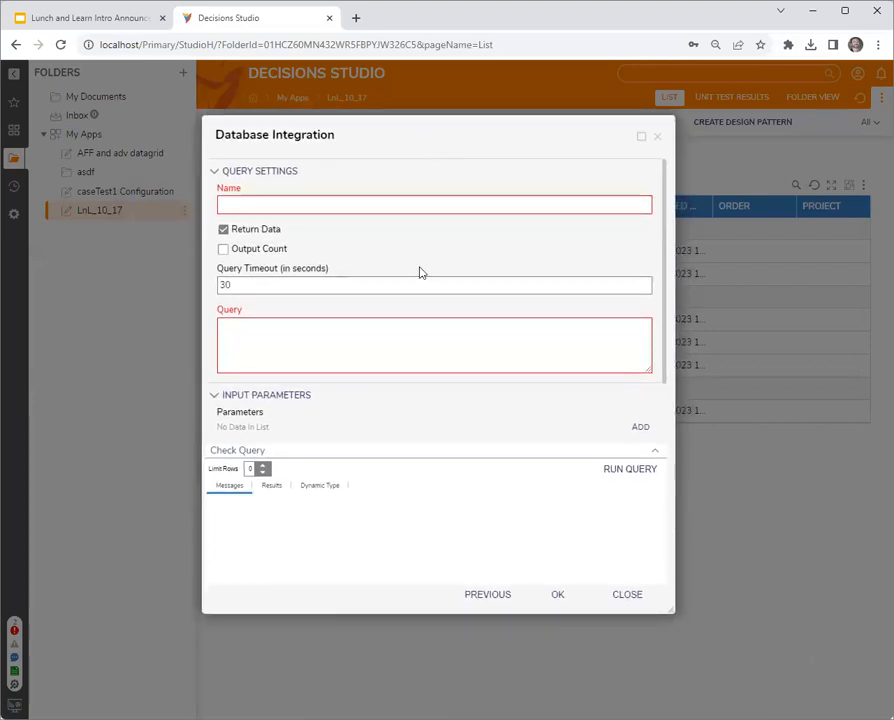
{"action": "left_click", "coordinate": [370, 338]}
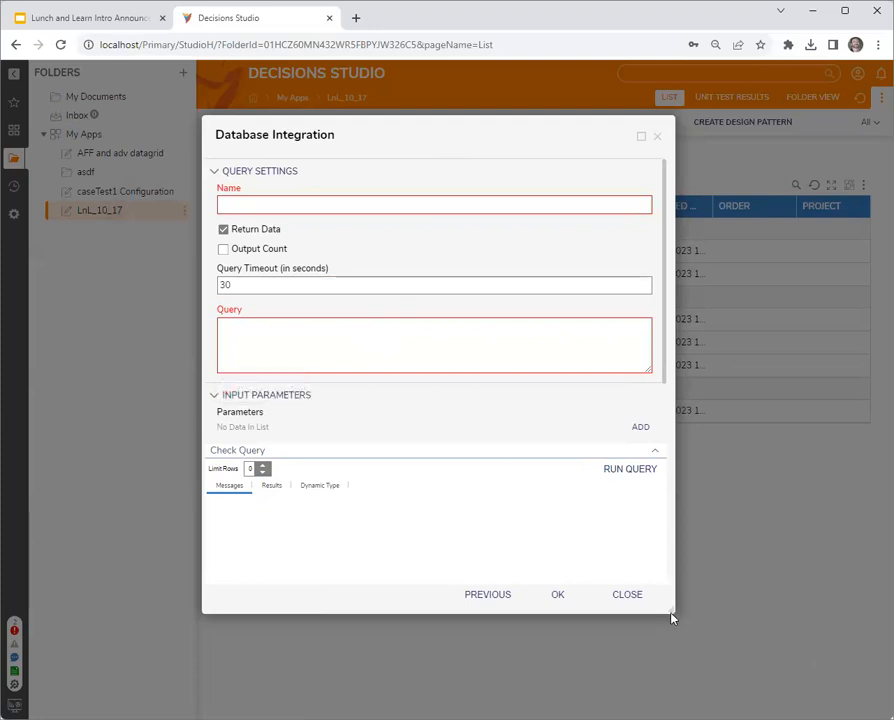
{"action": "left_click_drag", "start_coordinate": [675, 612], "coordinate": [712, 632]}
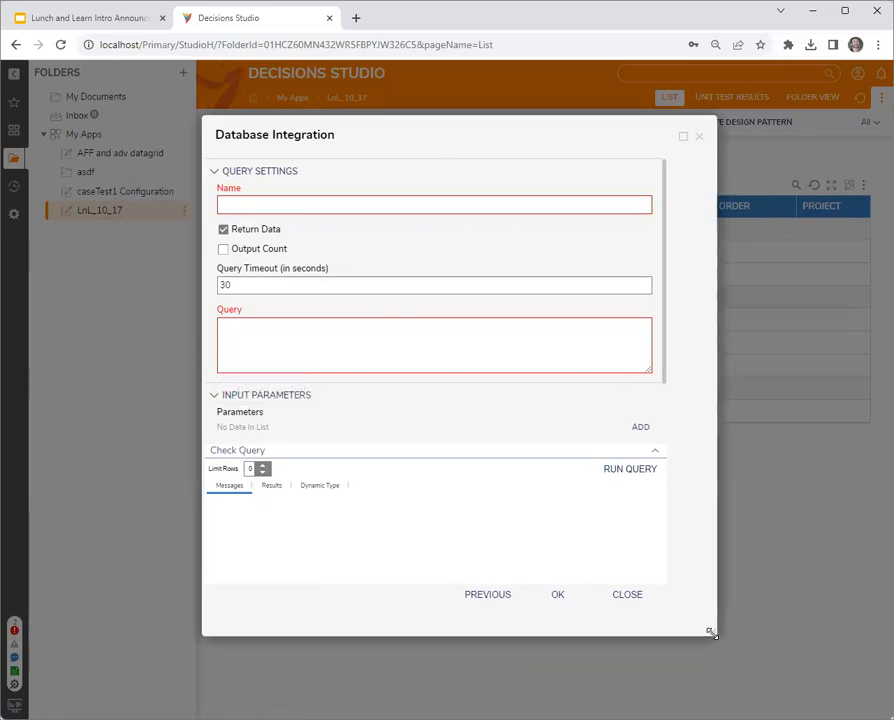
{"action": "left_click", "coordinate": [378, 348]}
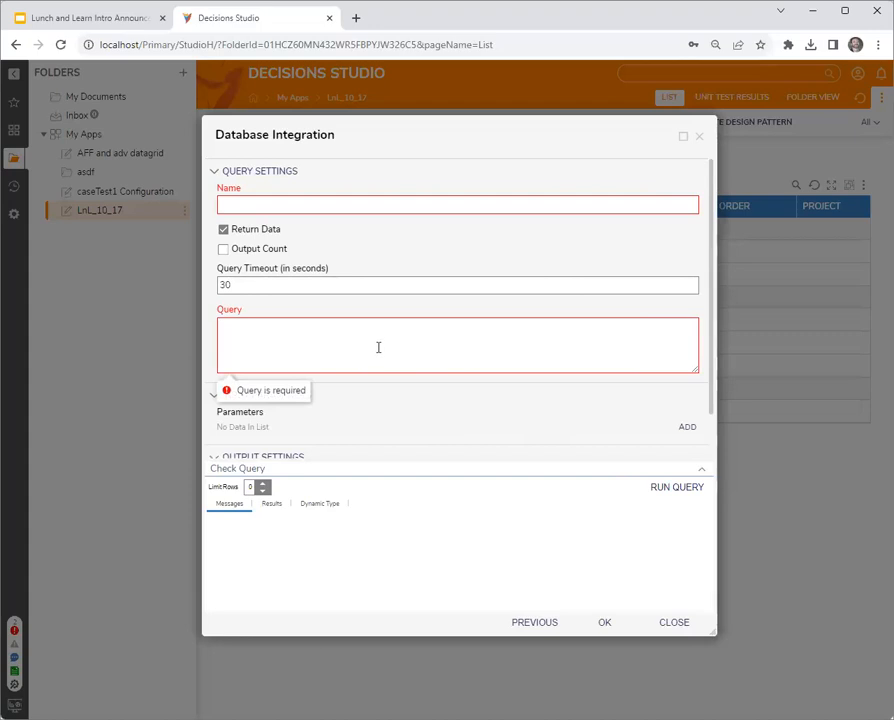
{"action": "mouse_move", "coordinate": [420, 134]}
{"action": "left_mouse_down"}
{"action": "mouse_move", "coordinate": [406, 132]}
{"action": "mouse_move", "coordinate": [415, 132]}
{"action": "left_mouse_up"}
{"action": "left_click", "coordinate": [298, 336]}
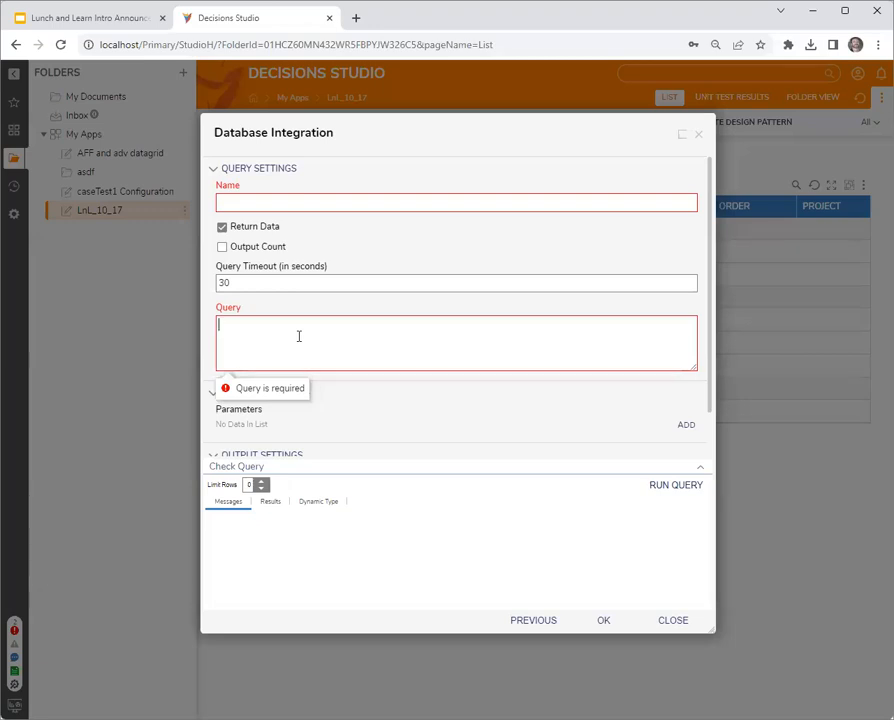
{"action": "left_click", "coordinate": [699, 135]}
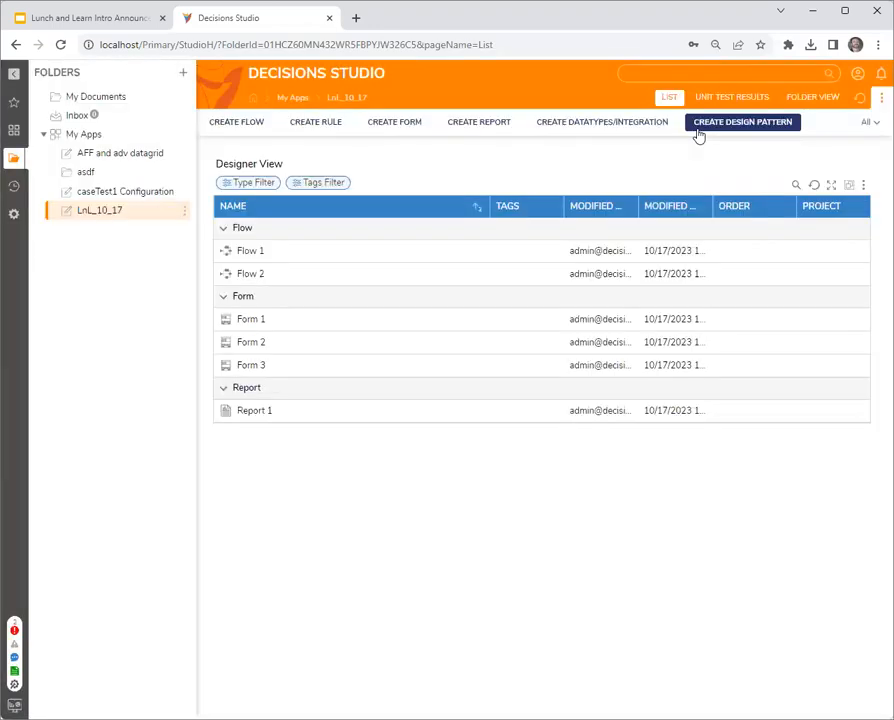
- Inspect the saved contents of Flow 2, Form 3 and Form 2, closing each designer
{"action": "double_click", "coordinate": [252, 276]}
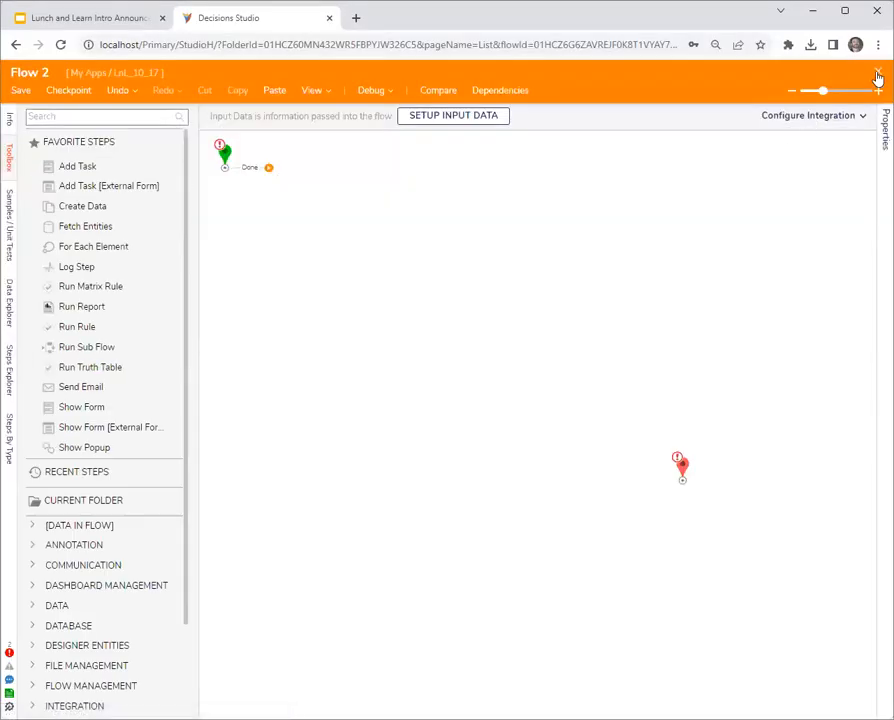
{"action": "left_click", "coordinate": [878, 76]}
{"action": "double_click", "coordinate": [259, 366]}
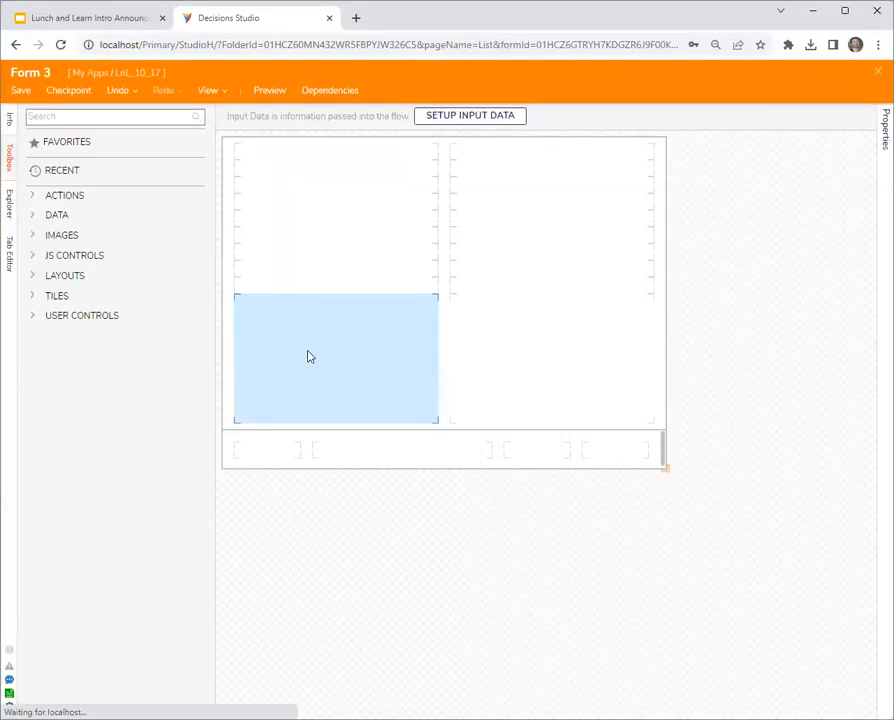
{"action": "left_click", "coordinate": [877, 74]}
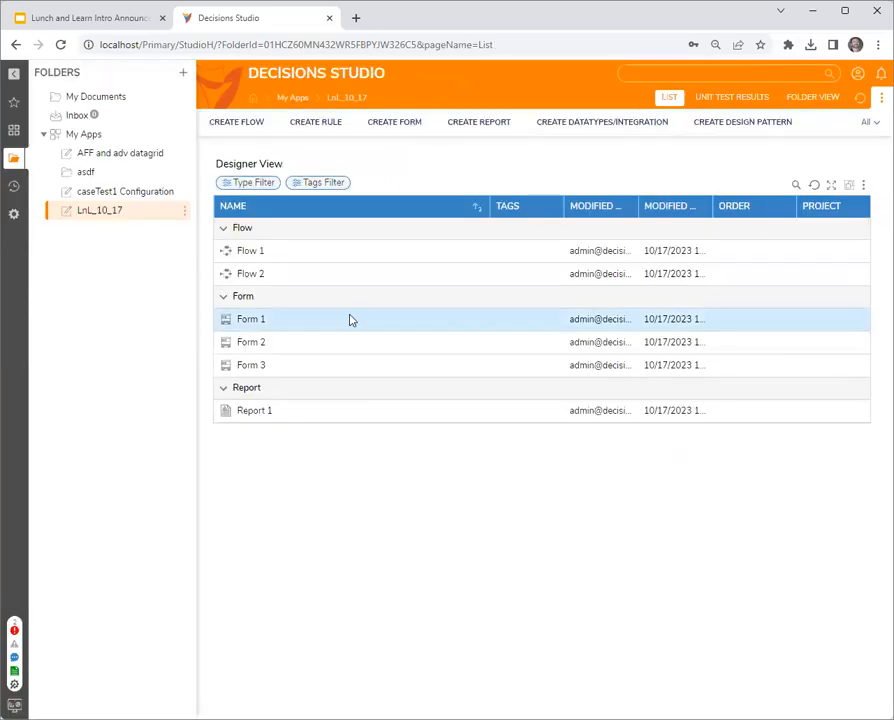
{"action": "double_click", "coordinate": [257, 349]}
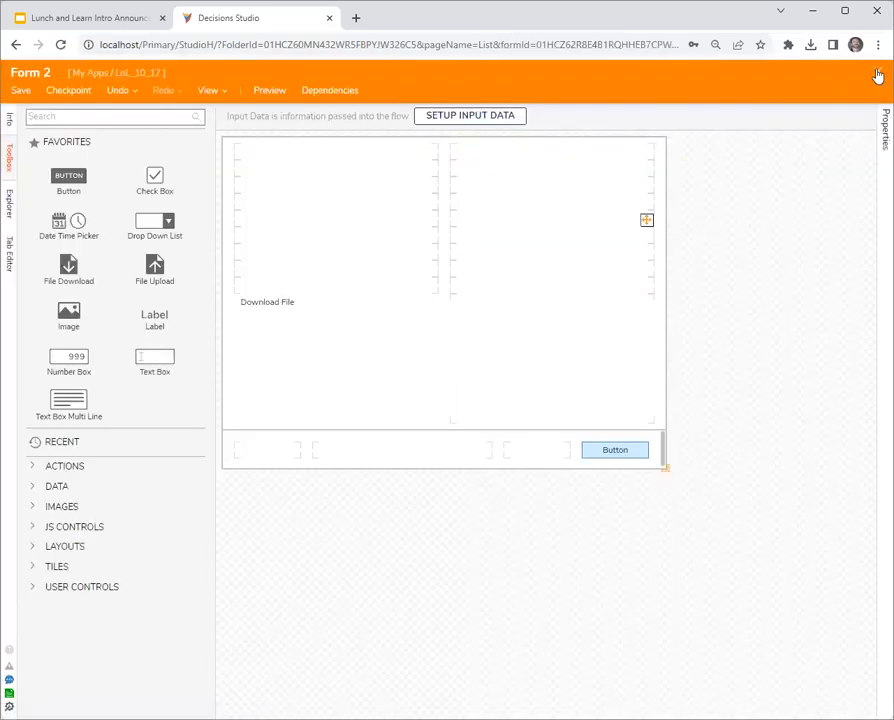
{"action": "left_click", "coordinate": [879, 76]}
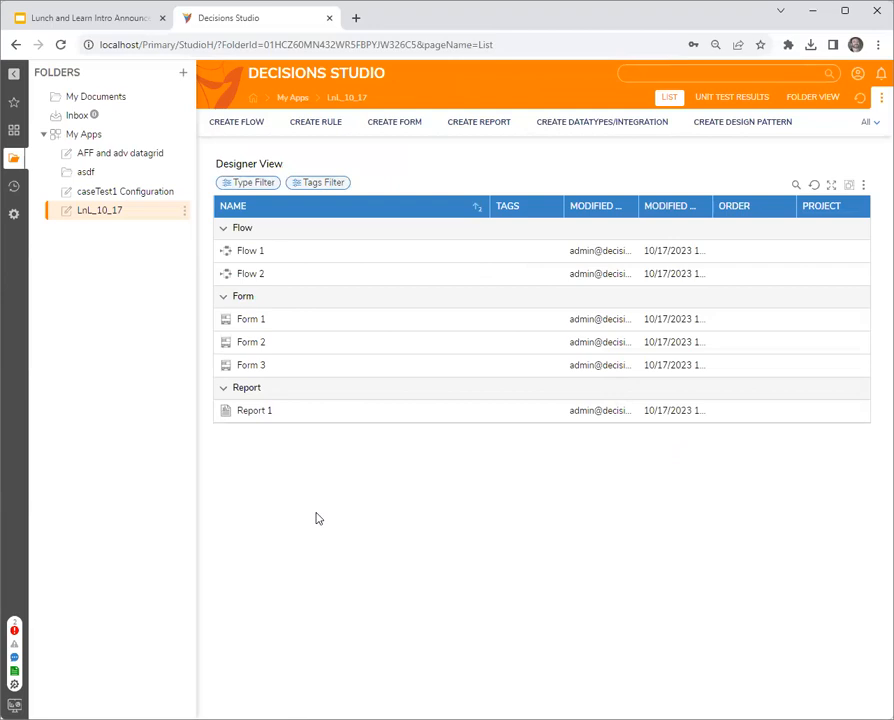
- Open Flow 2, add a Show Form step after the start point, and cancel creating a new form for it
{"action": "double_click", "coordinate": [253, 281]}
{"action": "left_click_drag", "start_coordinate": [81, 407], "coordinate": [405, 253]}
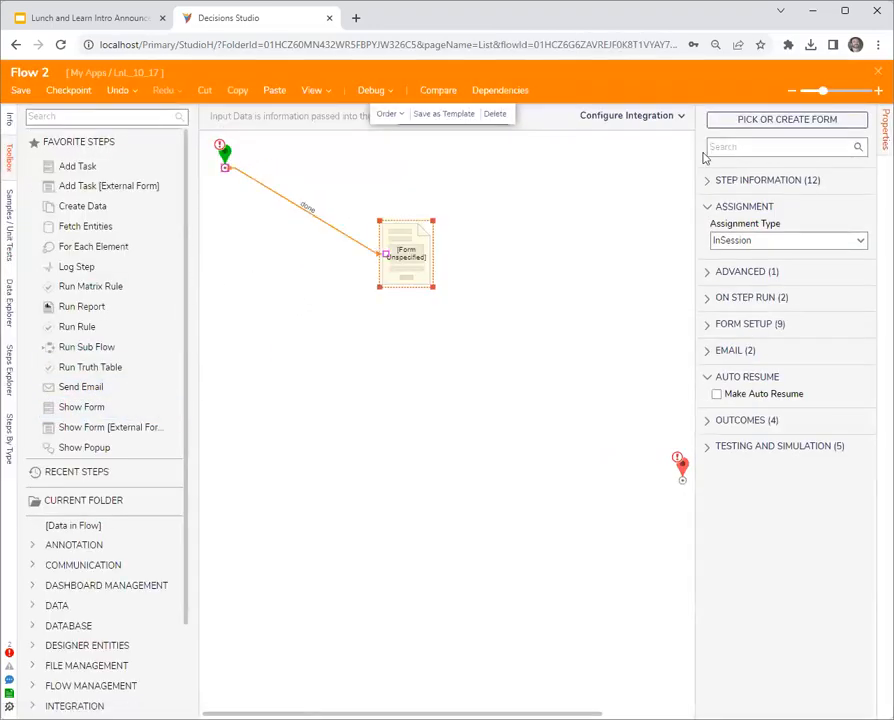
{"action": "left_click", "coordinate": [786, 119]}
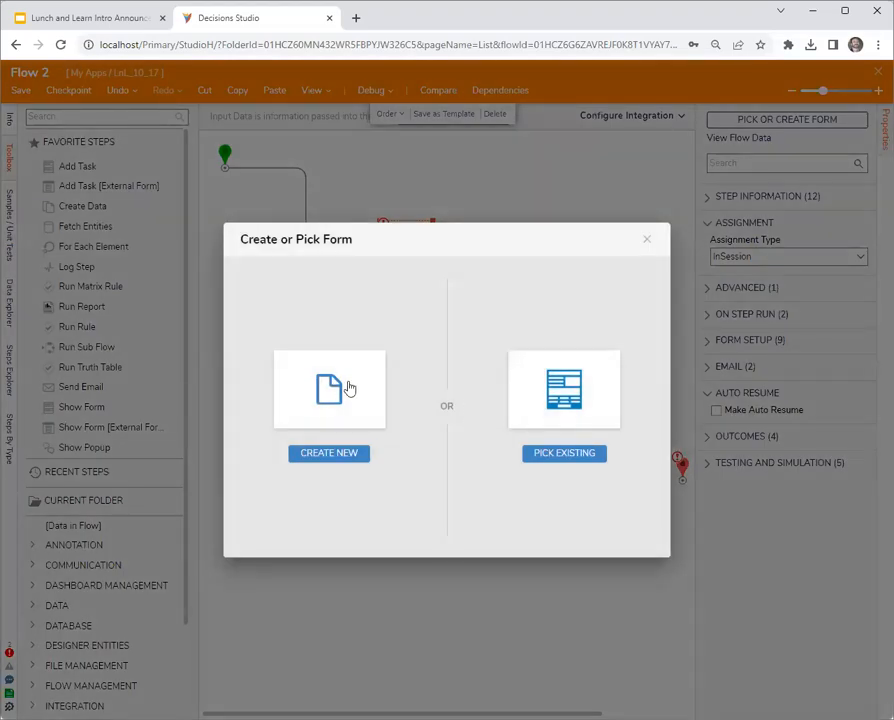
{"action": "left_click", "coordinate": [350, 392]}
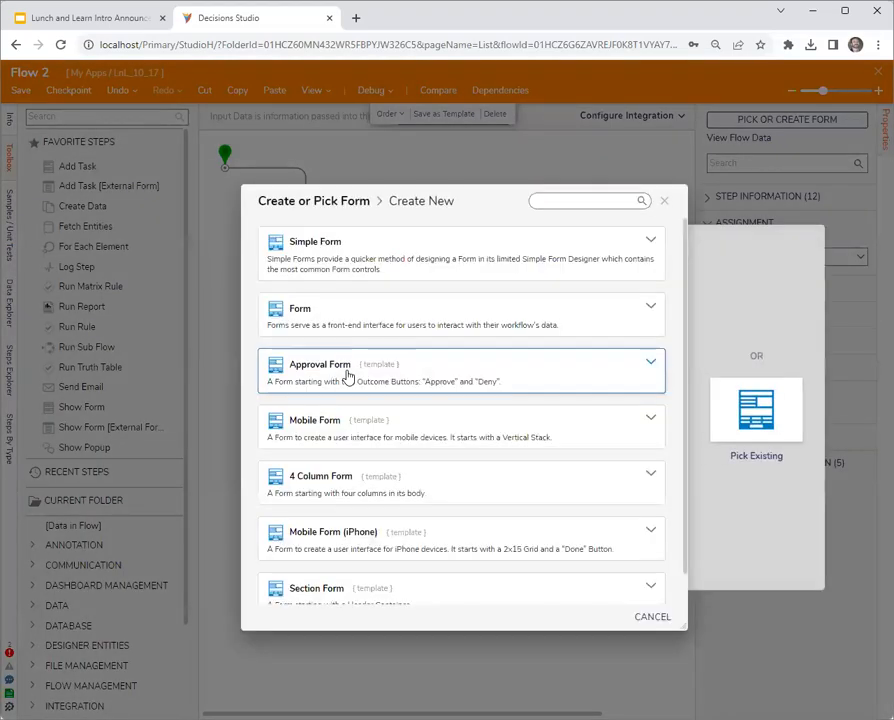
{"action": "left_click", "coordinate": [664, 201]}
- Assign the existing Form 3 to the unspecified form step
{"action": "left_click", "coordinate": [393, 263]}
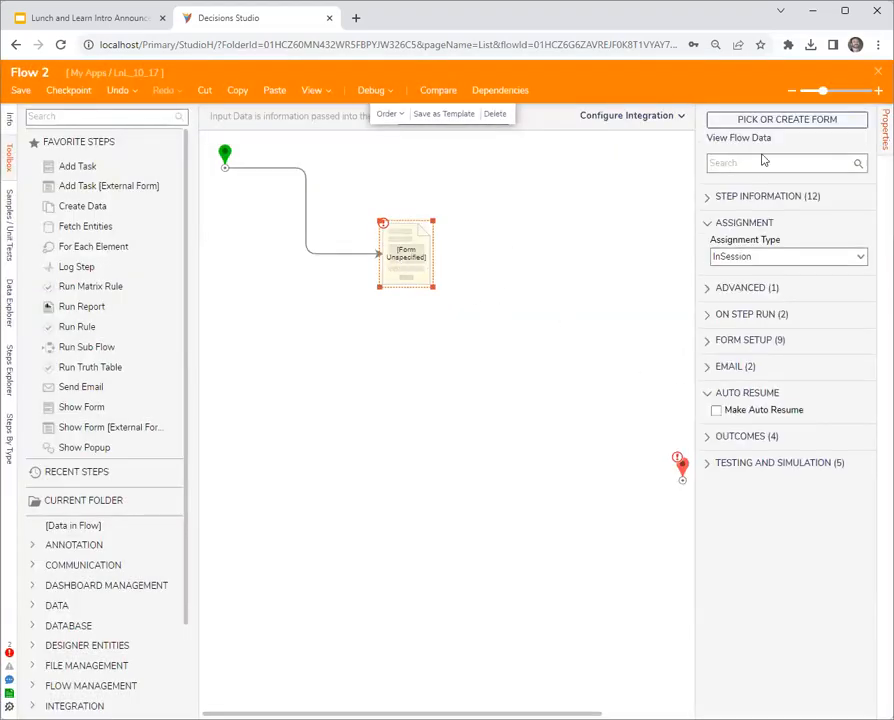
{"action": "left_click", "coordinate": [806, 122]}
{"action": "left_click", "coordinate": [591, 387]}
{"action": "left_click", "coordinate": [369, 207]}
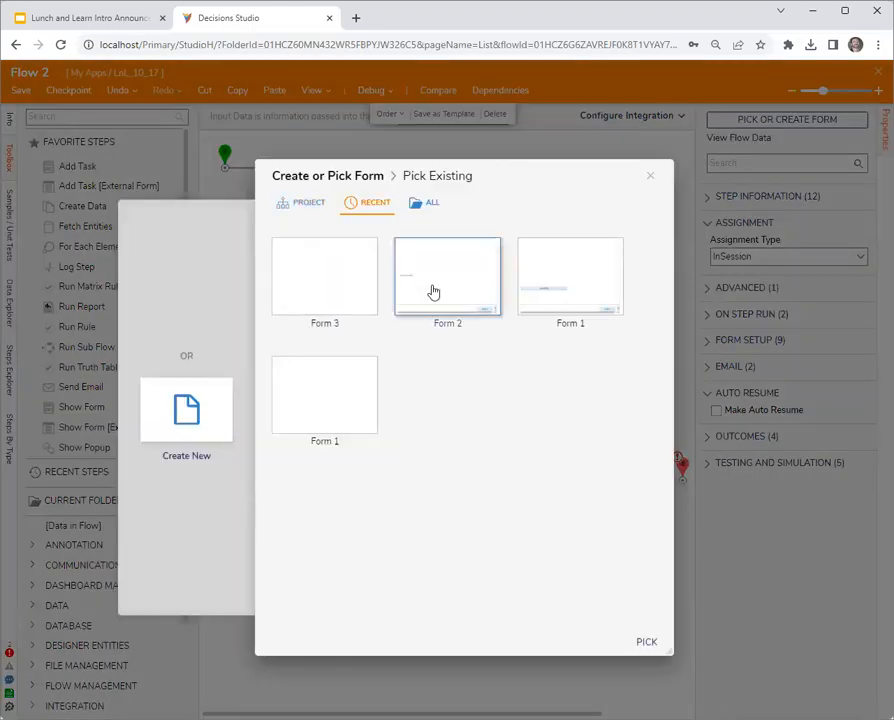
{"action": "left_click", "coordinate": [332, 292]}
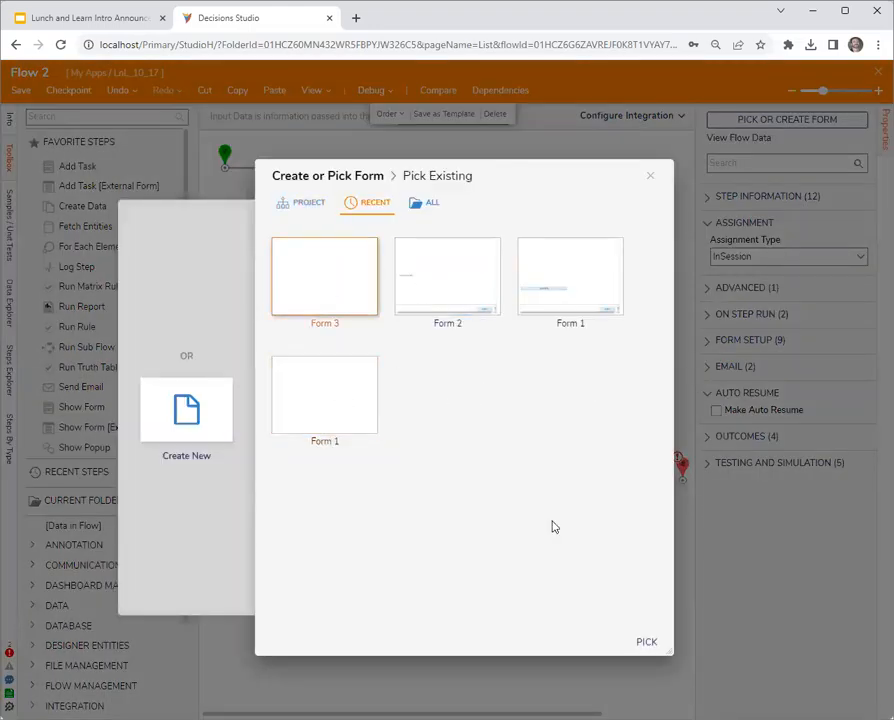
{"action": "left_click", "coordinate": [643, 644]}
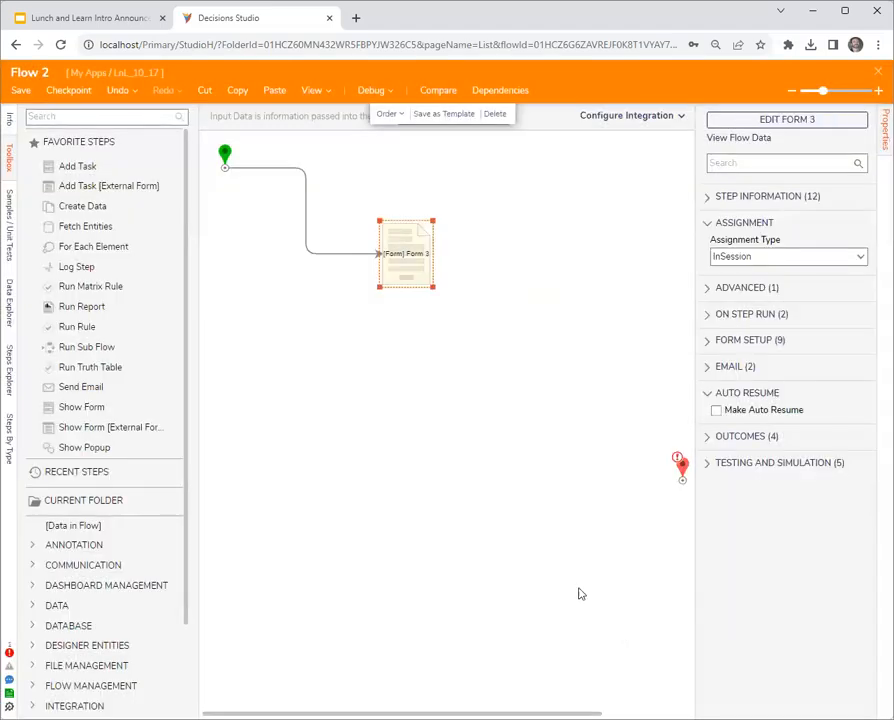
- Open Form 3 for editing, adding a button to the last footer cell and an advanced data grid to the form body
{"action": "left_click", "coordinate": [809, 121]}
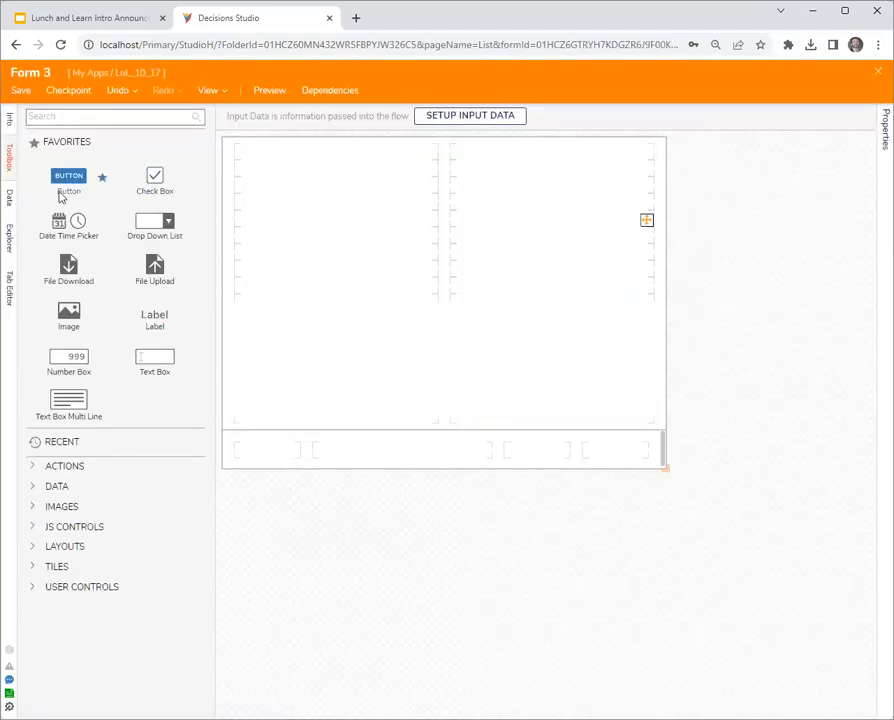
{"action": "left_click", "coordinate": [606, 454]}
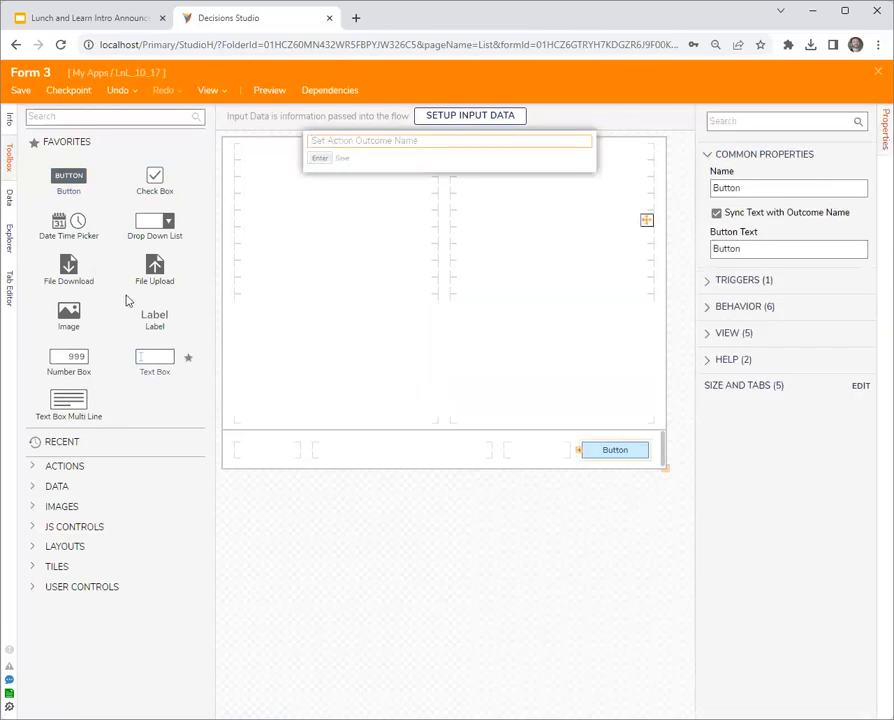
{"action": "left_click", "coordinate": [96, 118]}
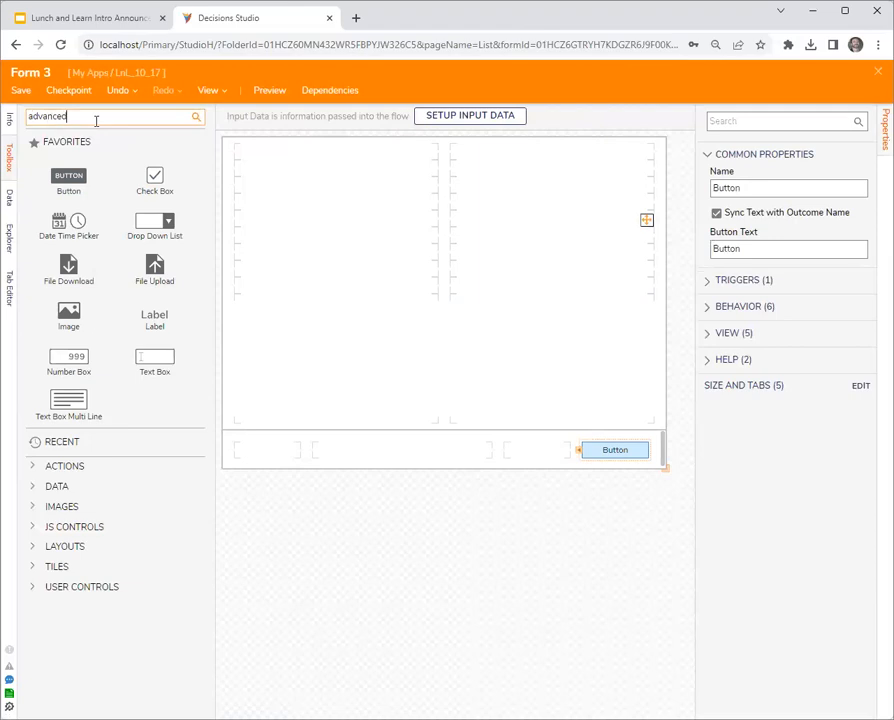
{"action": "left_click", "coordinate": [420, 254]}
{"action": "left_click_drag", "start_coordinate": [68, 150], "coordinate": [356, 266]}
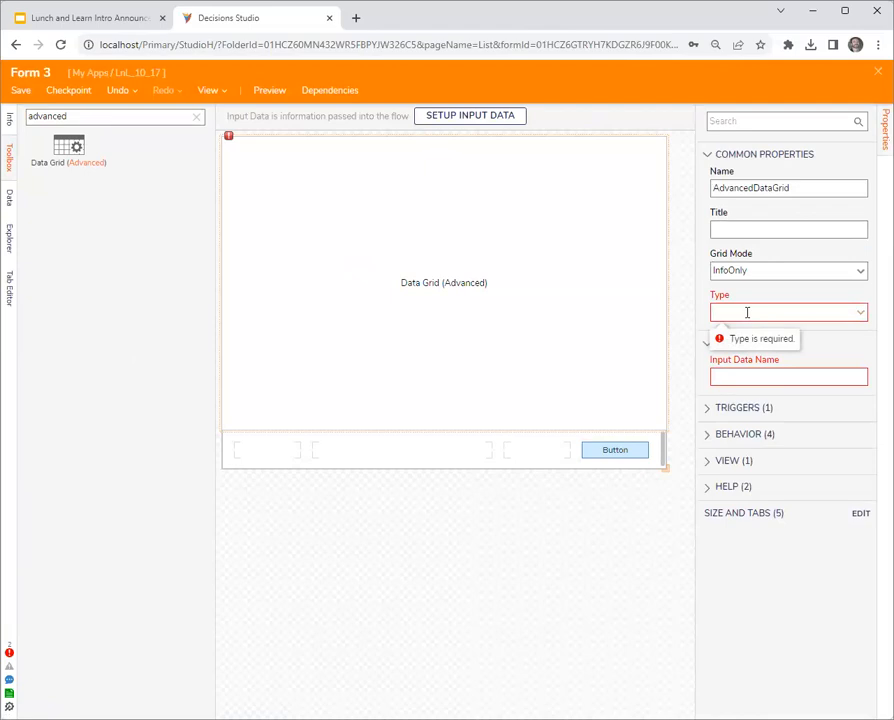
- Set the advanced data grid's type to RunReport1 and its input data name to asdf
{"action": "left_click", "coordinate": [747, 312]}
{"action": "left_click", "coordinate": [735, 331]}
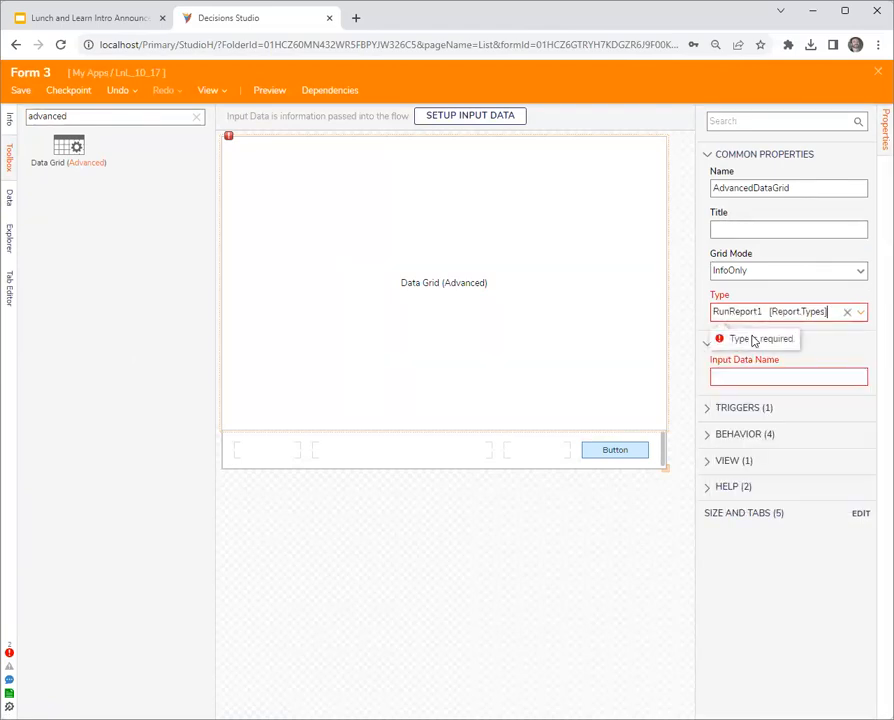
{"action": "left_click", "coordinate": [747, 378]}
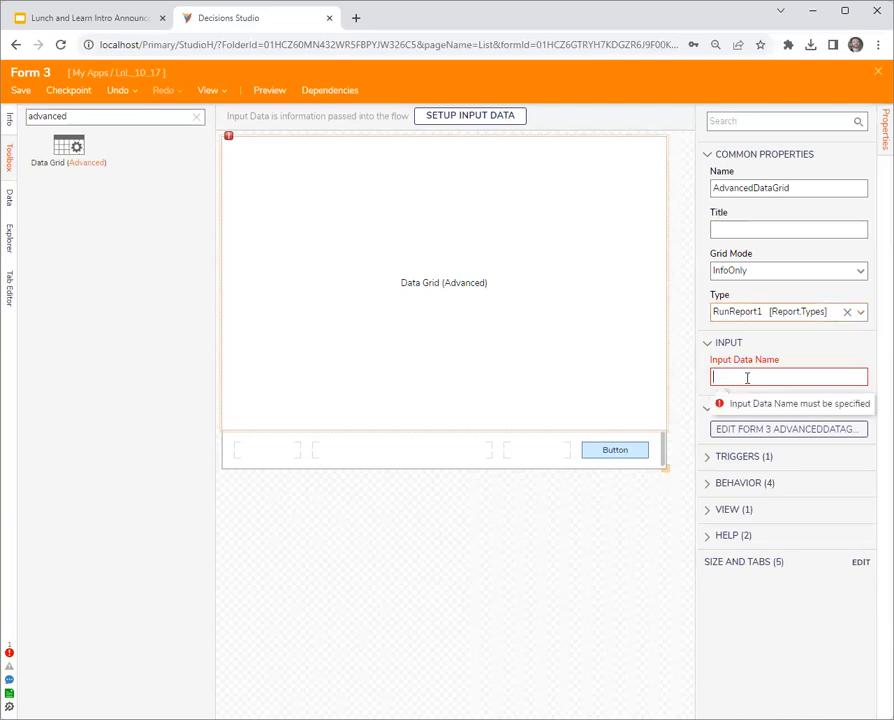
- Open the data grid's source report to examine its data sources and action settings, and close it
{"action": "left_click", "coordinate": [784, 429]}
{"action": "left_click", "coordinate": [758, 183]}
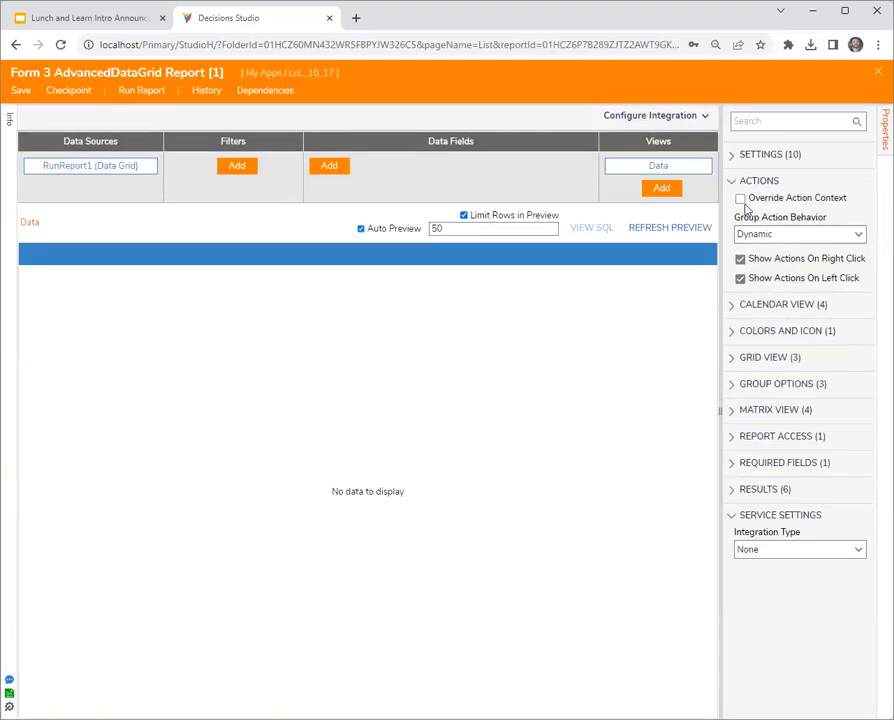
{"action": "left_click_drag", "start_coordinate": [724, 278], "coordinate": [705, 278]}
{"action": "left_click", "coordinate": [877, 73]}
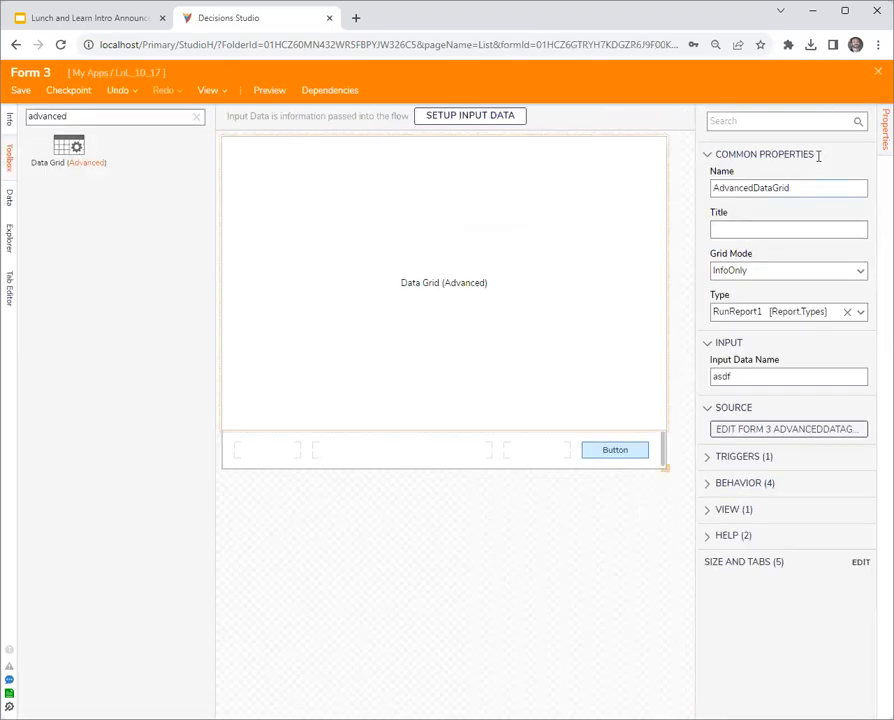
- Close Form 3 and Flow 2, saving the changes in both designers
{"action": "left_click", "coordinate": [874, 75]}
{"action": "left_click", "coordinate": [590, 453]}
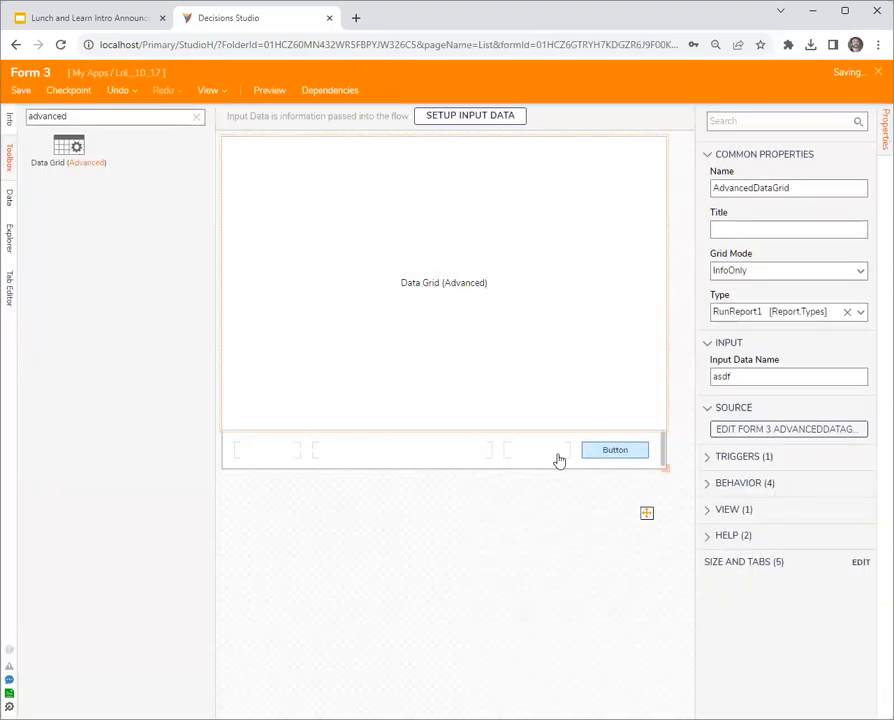
{"action": "left_click", "coordinate": [877, 75]}
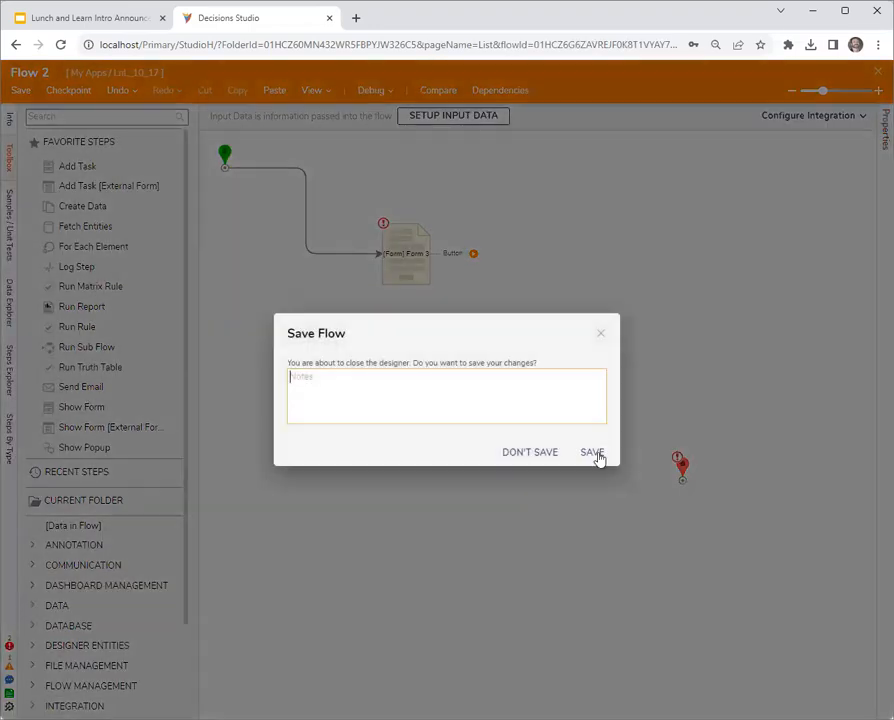
{"action": "left_click", "coordinate": [594, 455]}
- Start adding a database integration query on the existing LOCAL CONNECTION
{"action": "left_click", "coordinate": [610, 122]}
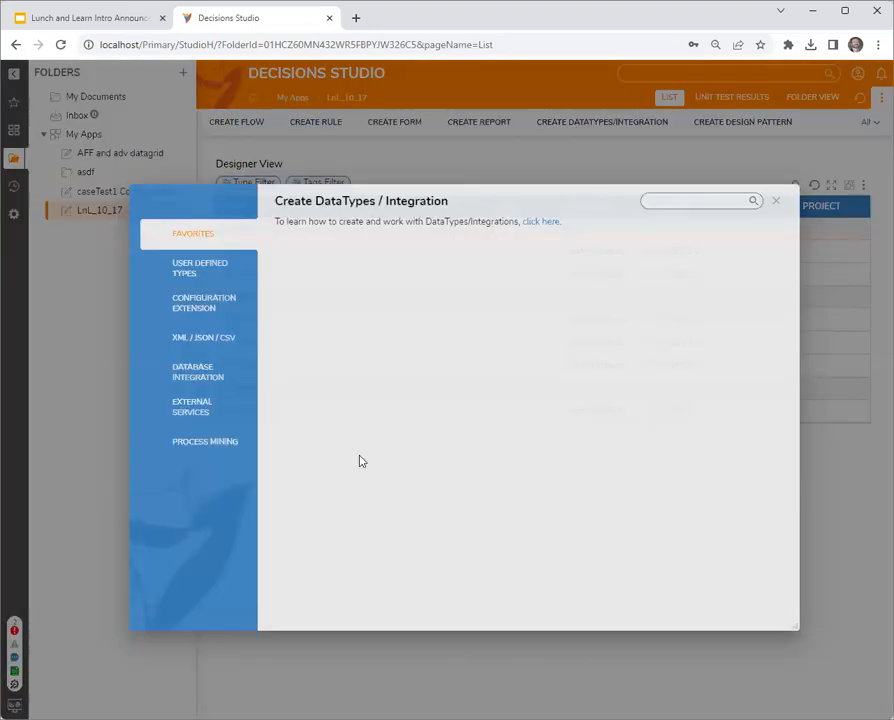
{"action": "left_click", "coordinate": [162, 373]}
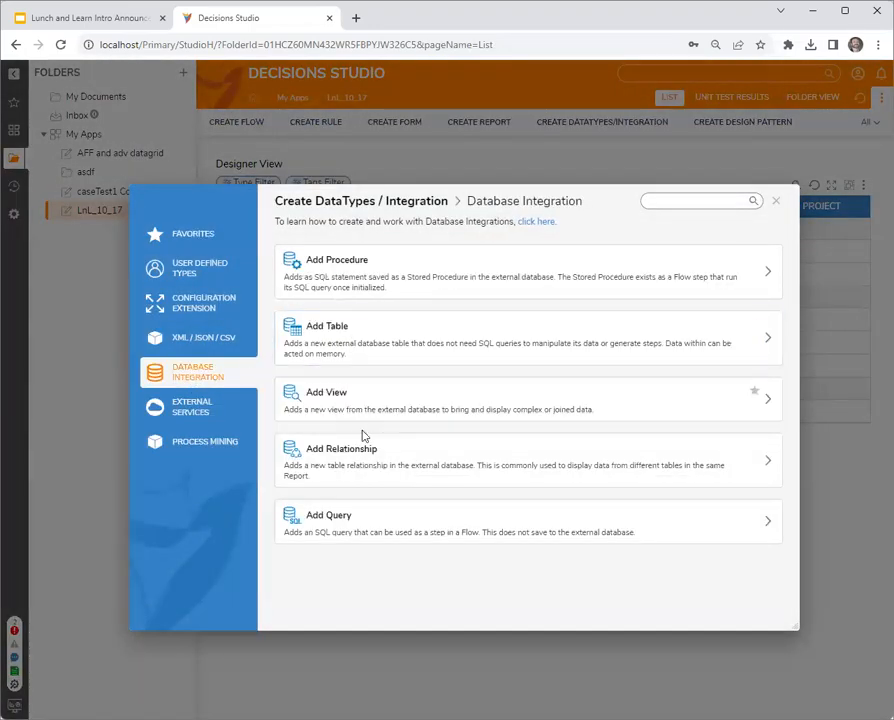
{"action": "left_click", "coordinate": [373, 528]}
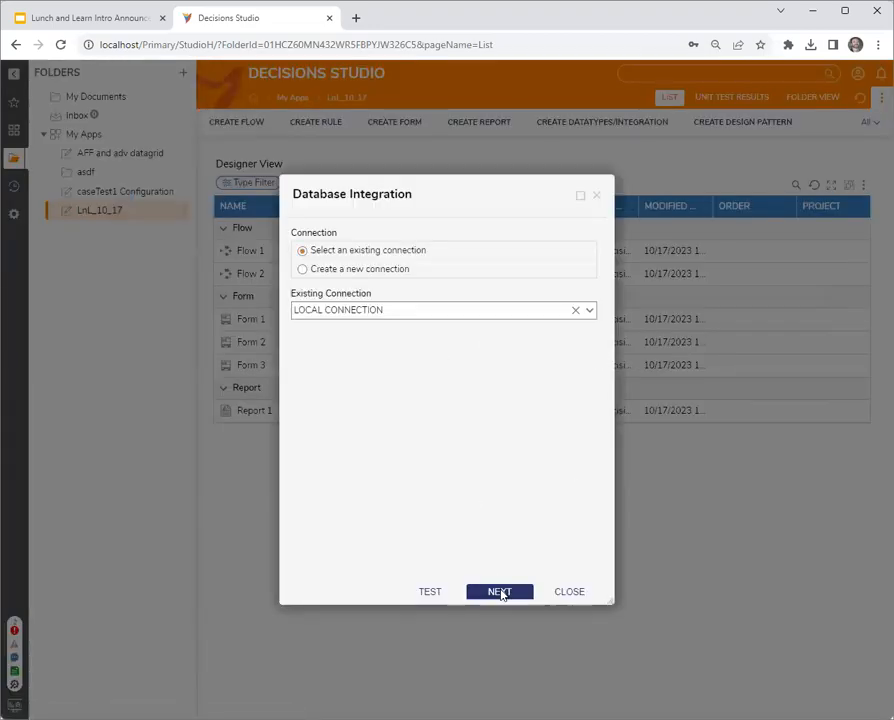
{"action": "left_click", "coordinate": [500, 647]}
- Begin the query with "select * from entity_folder as ef" and start a second line with "inner join"
{"action": "left_click", "coordinate": [346, 372]}
{"action": "type", "text": "s"}
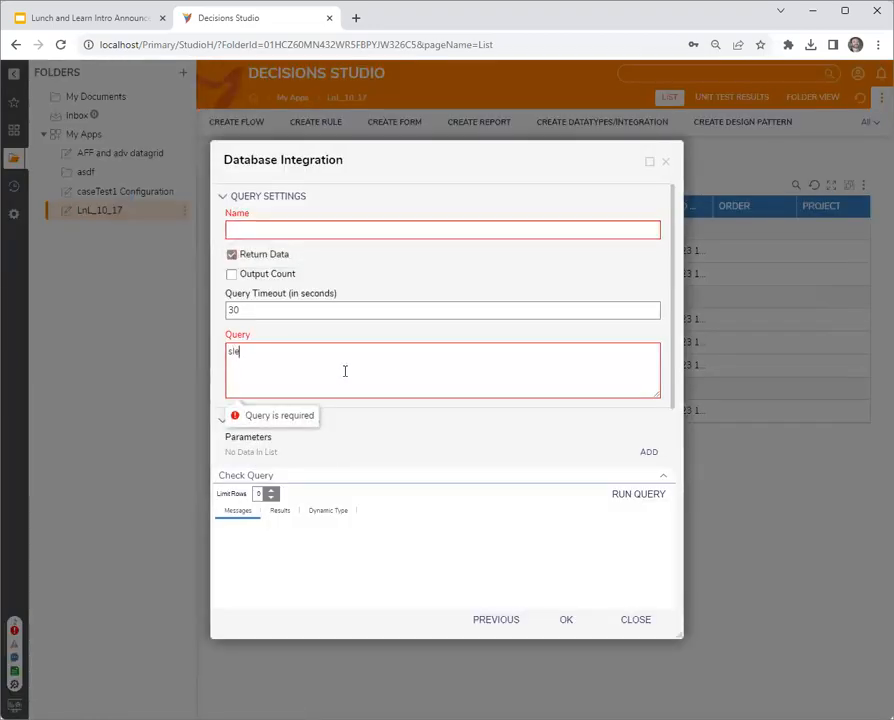
{"action": "type", "text": "elect * from"}
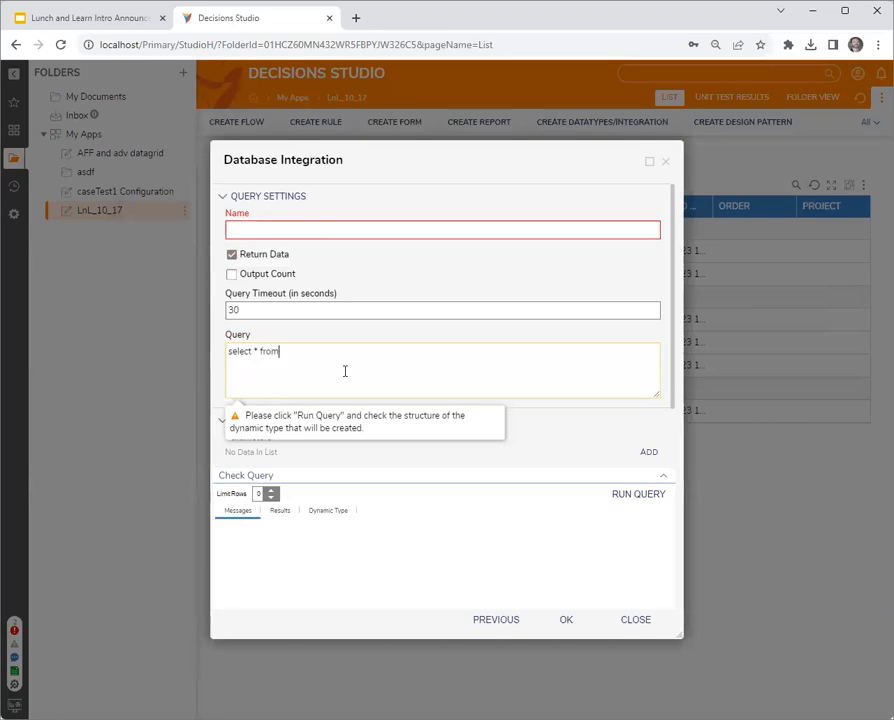
{"action": "type", "text": " entity_folder as ef"}
{"action": "key", "text": "Return"}
{"action": "type", "text": "inner join"}
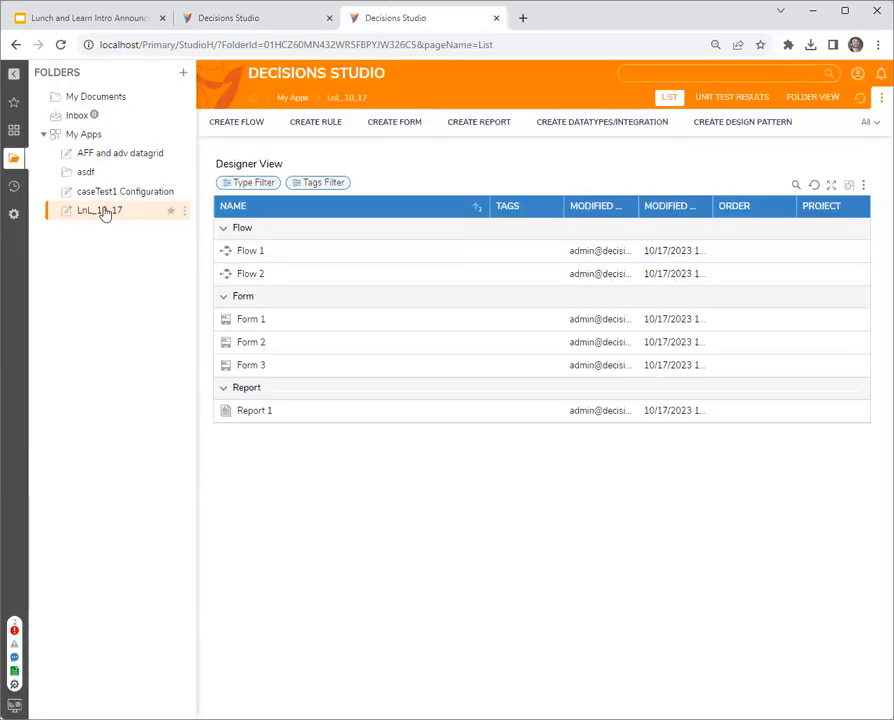
- In a second studio tab, open a new database query for the LnL_10_17 folder and search its tables for Test
{"action": "right_click", "coordinate": [106, 212]}
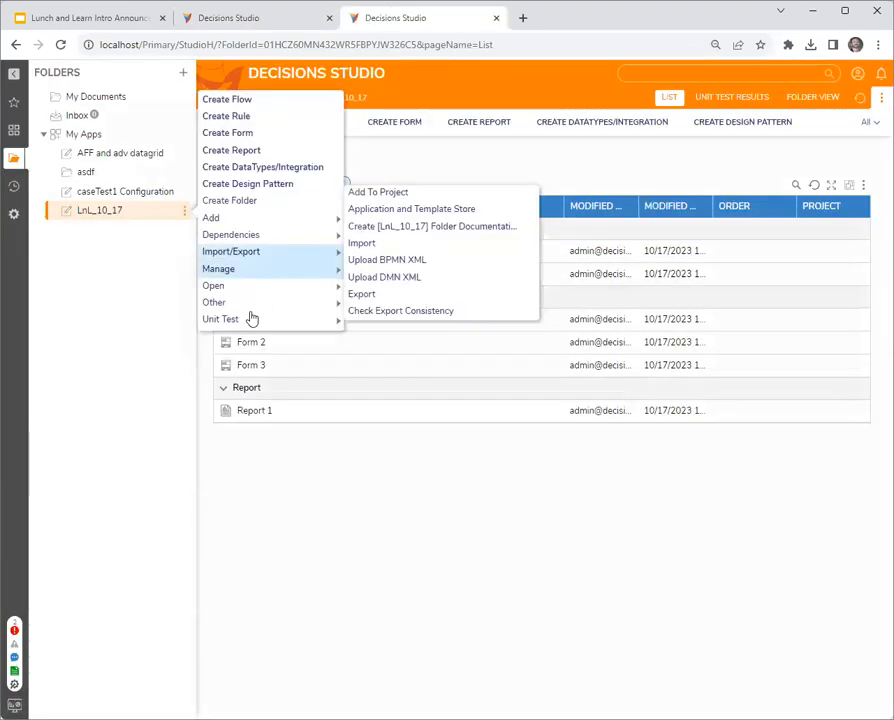
{"action": "left_click", "coordinate": [370, 287]}
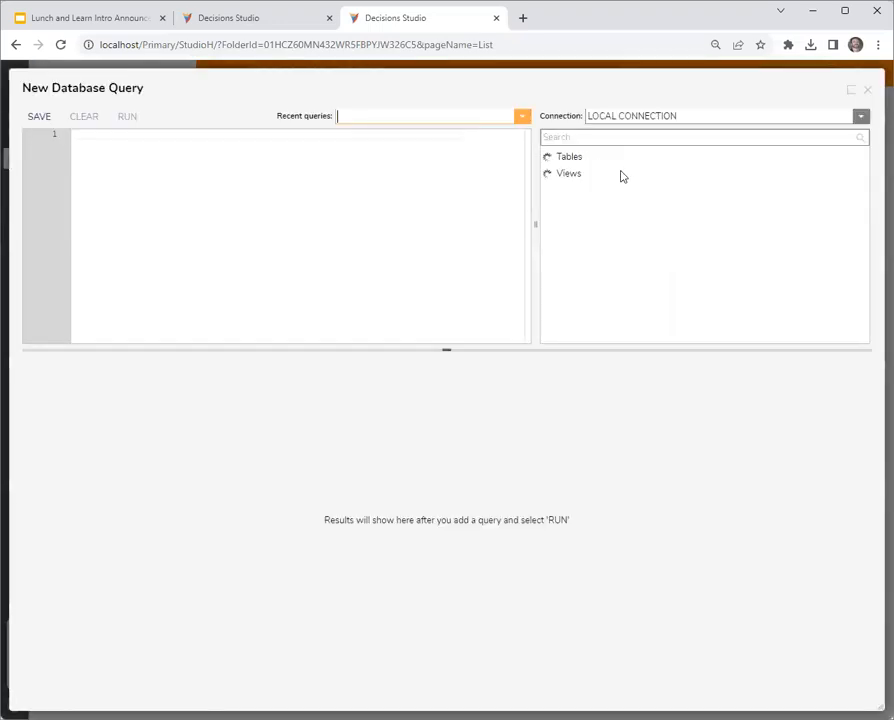
{"action": "left_click", "coordinate": [596, 136]}
{"action": "type", "text": "test"}
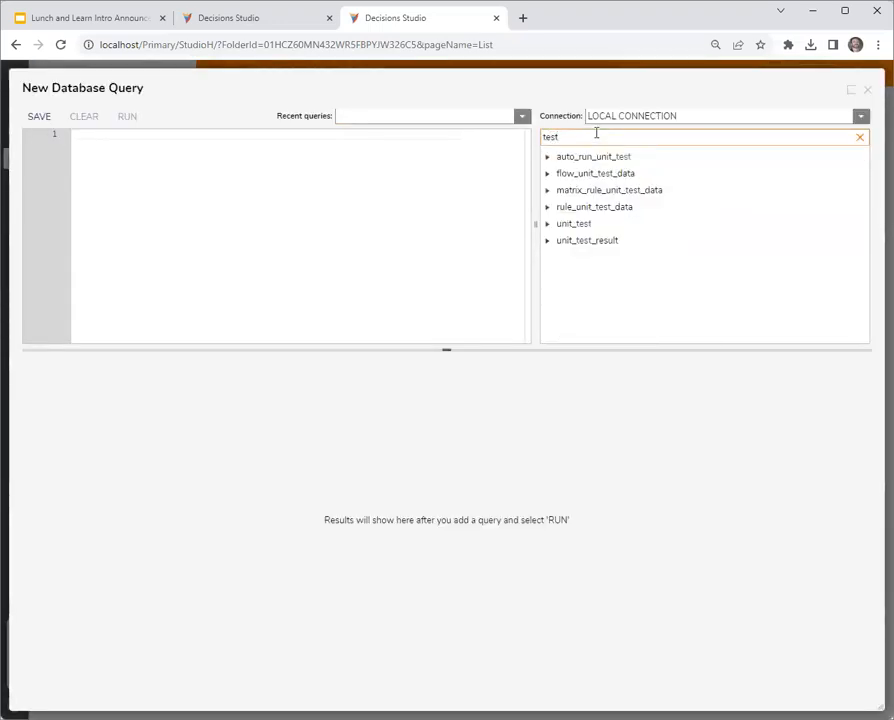
{"action": "key", "text": "BackSpace"}
{"action": "key", "text": "BackSpace"}
{"action": "key", "text": "BackSpace"}
{"action": "key", "text": "BackSpace"}
{"action": "type", "text": "Test"}
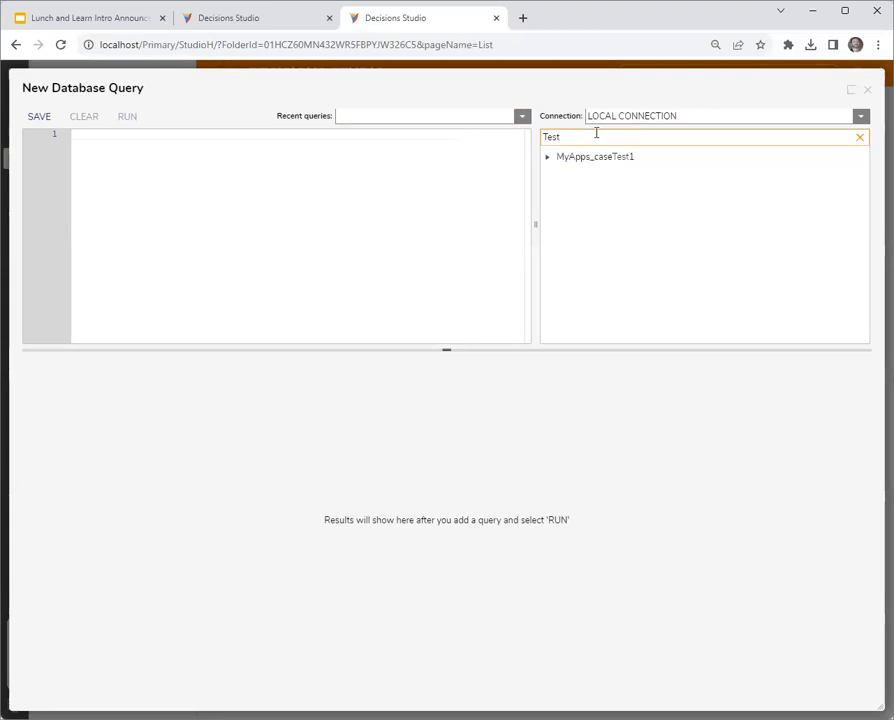
- Insert the MyApps_caseTest1 table name into the query editor and copy it
{"action": "left_click", "coordinate": [646, 158]}
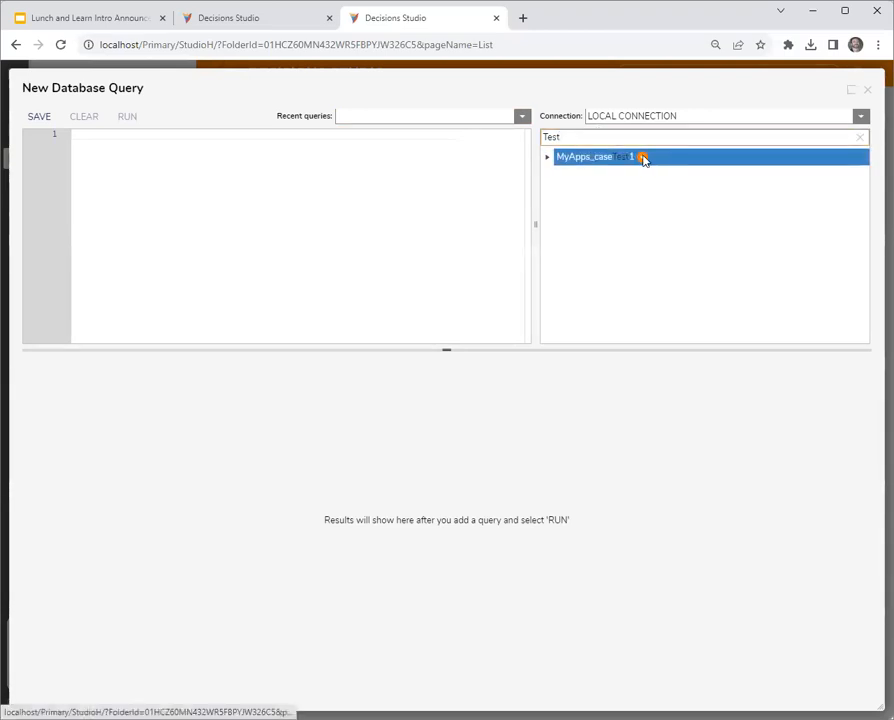
{"action": "left_click", "coordinate": [644, 158]}
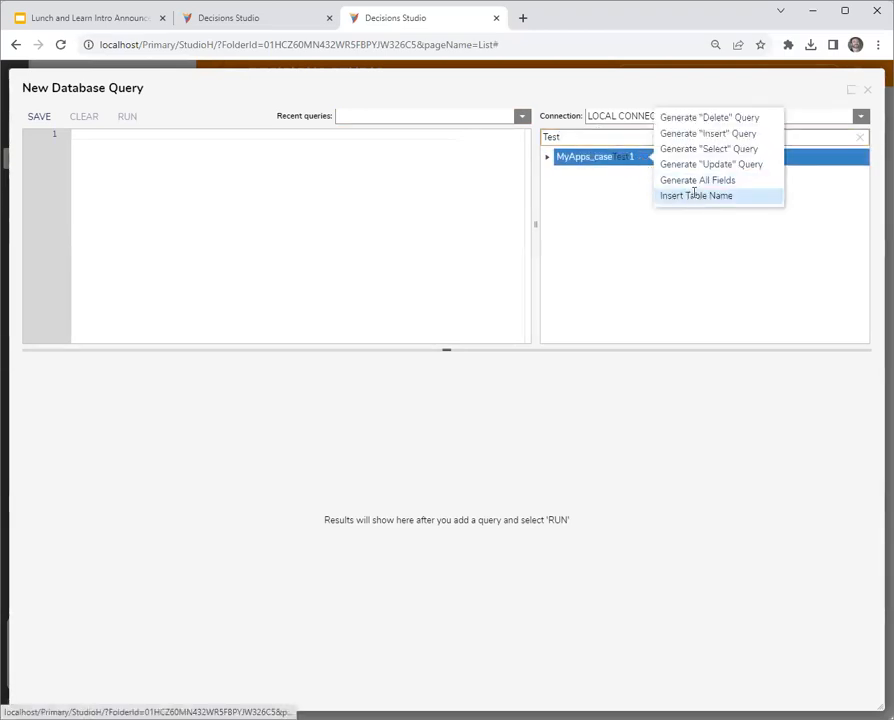
{"action": "left_click", "coordinate": [695, 195]}
- Return to the first studio tab and complete the inner join line with MyApps_caseTest1 as c
{"action": "left_click", "coordinate": [304, 22]}
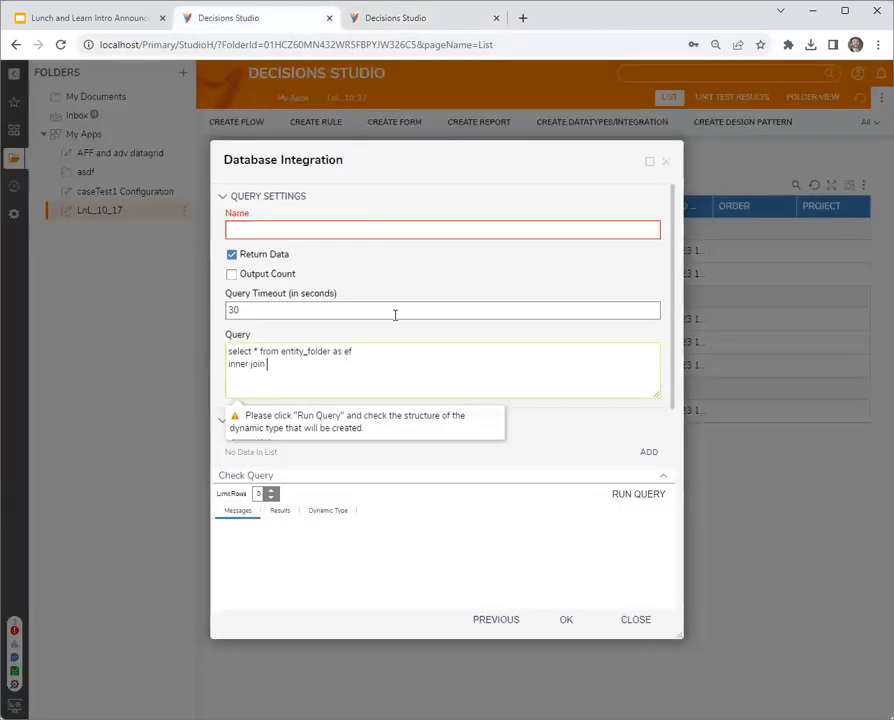
{"action": "left_click", "coordinate": [326, 366]}
{"action": "type", "text": "MyApps_caseTest1"}
{"action": "type", "text": "as cas"}
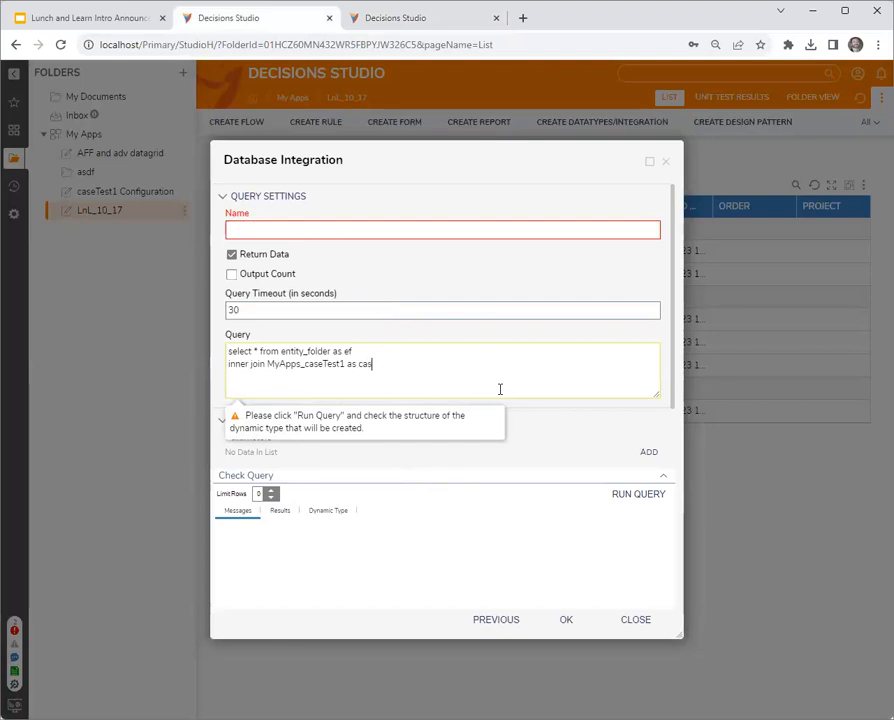
{"action": "key", "text": "BackSpace"}
{"action": "type", "text": "C"}
{"action": "key", "text": "BackSpace"}
{"action": "type", "text": "c"}
- Add the join condition "on c.extension_id = ef.extension_id" on a new line of the query
{"action": "key", "text": "Return"}
{"action": "type", "text": "on c.extensinion_id"}
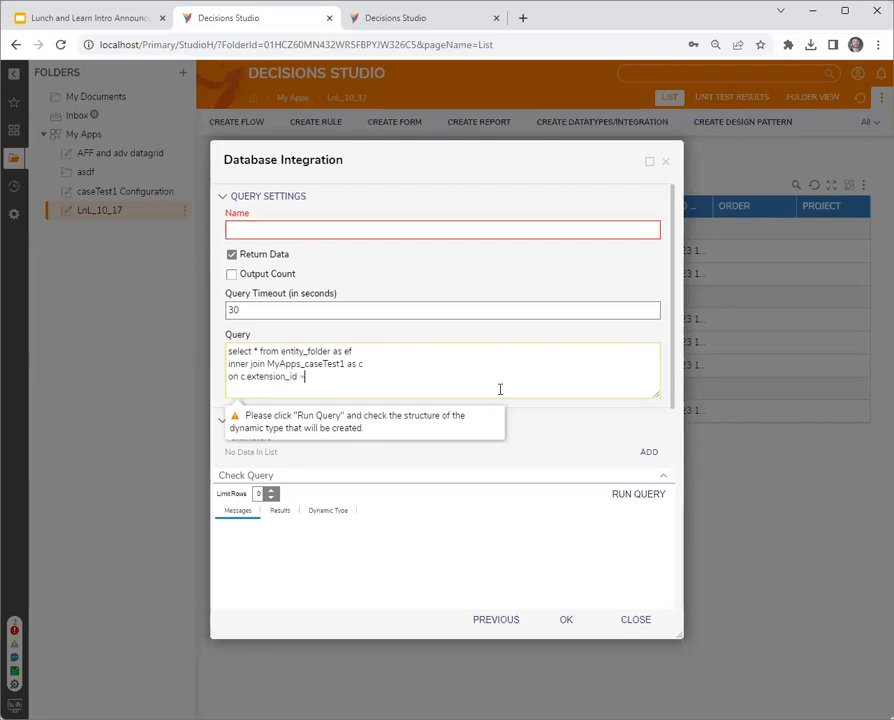
{"action": "type", "text": " = ef.exntes"}
{"action": "key", "text": "BackSpace"}
{"action": "key", "text": "BackSpace"}
{"action": "type", "text": "ten"}
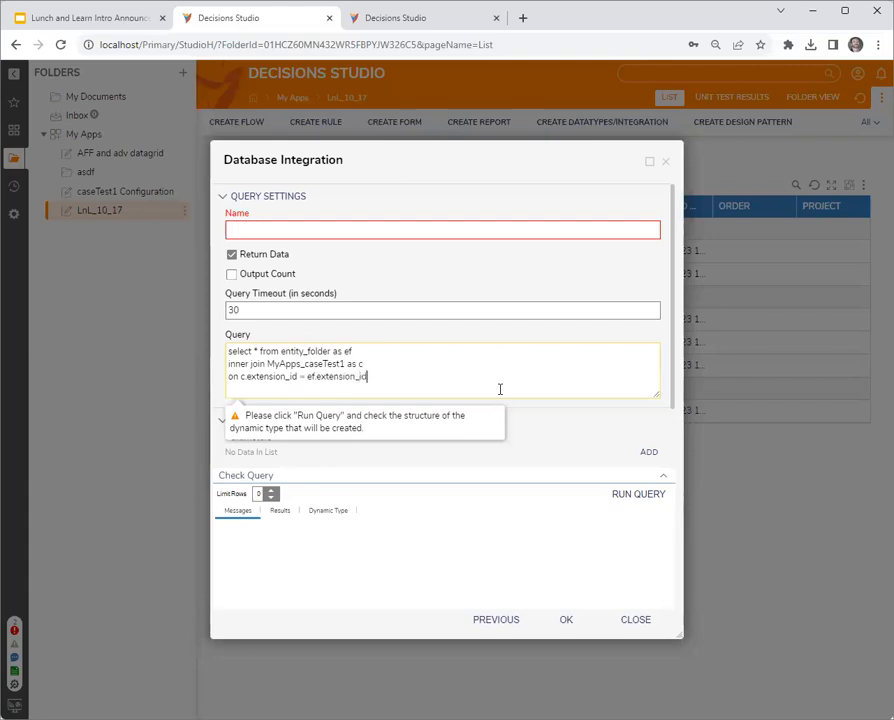
- Name the query CaseQuery1 and create it
{"action": "left_click", "coordinate": [355, 233]}
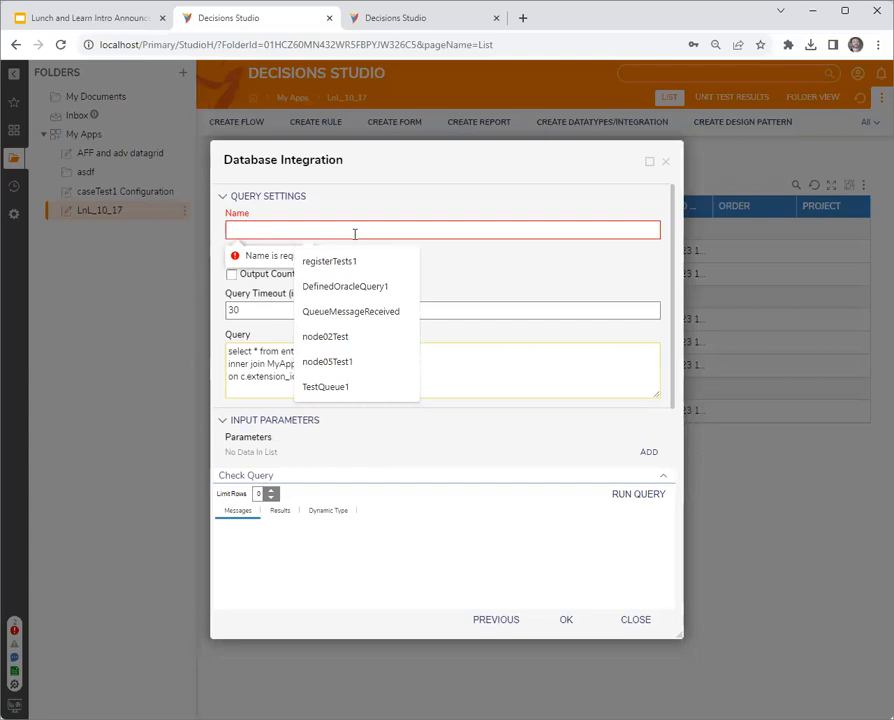
{"action": "type", "text": "CaseQuery1"}
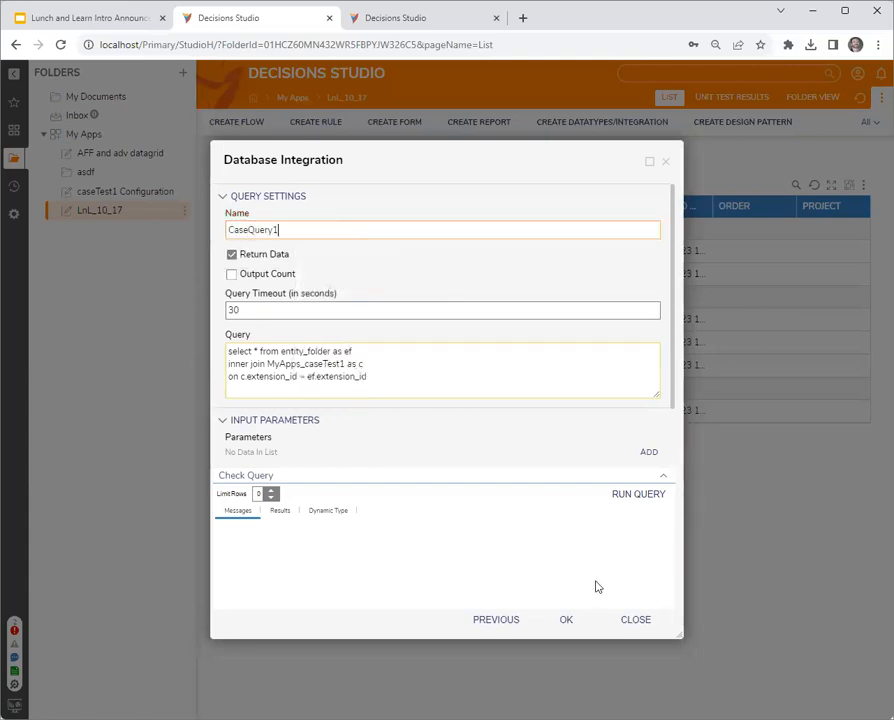
{"action": "left_click", "coordinate": [578, 628]}
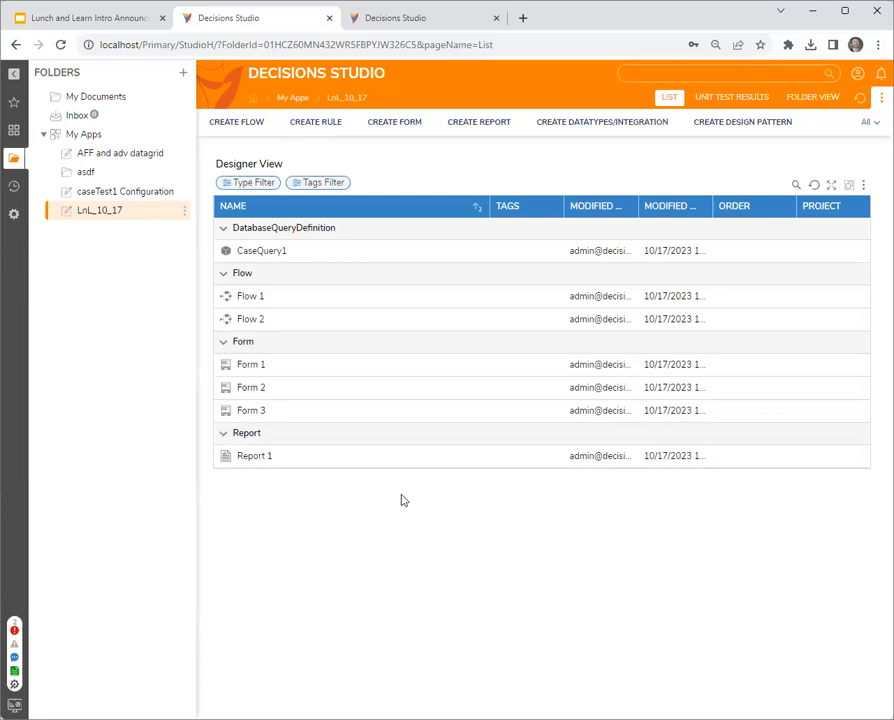
- Open Form 3 from Flow 2 and set the advanced data grid's type to the LOCALCONNECTION_Query_CaseQuery1 data type
{"action": "double_click", "coordinate": [255, 320]}
{"action": "left_click", "coordinate": [400, 262]}
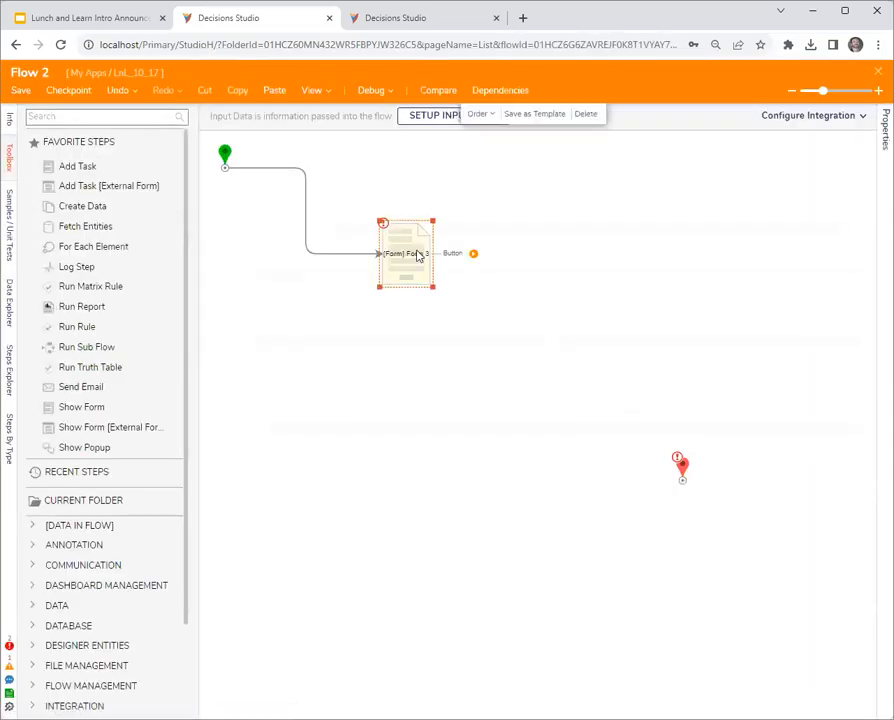
{"action": "left_click", "coordinate": [768, 120]}
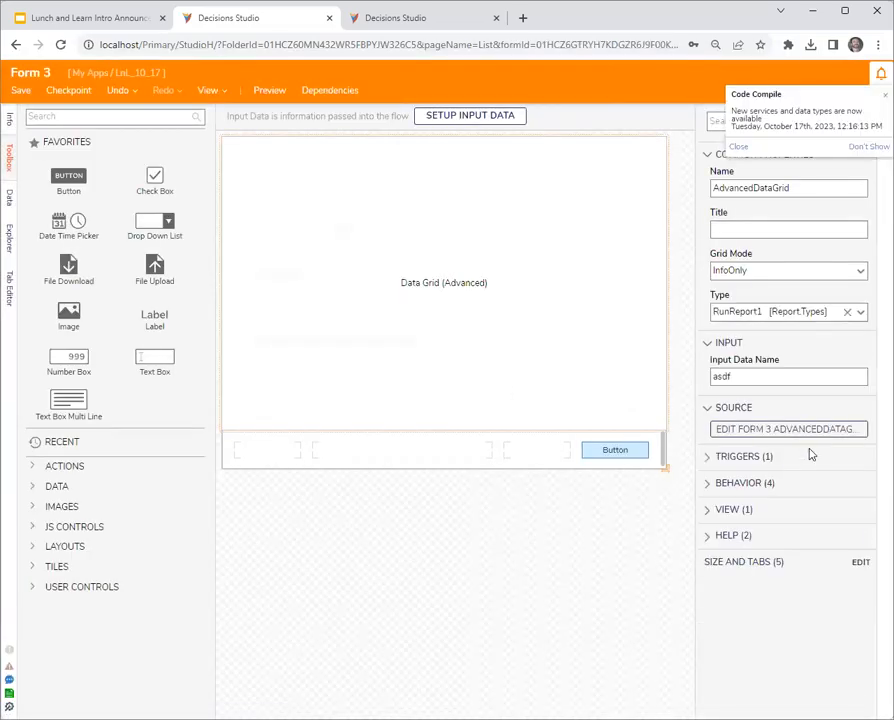
{"action": "triple_click", "coordinate": [810, 312]}
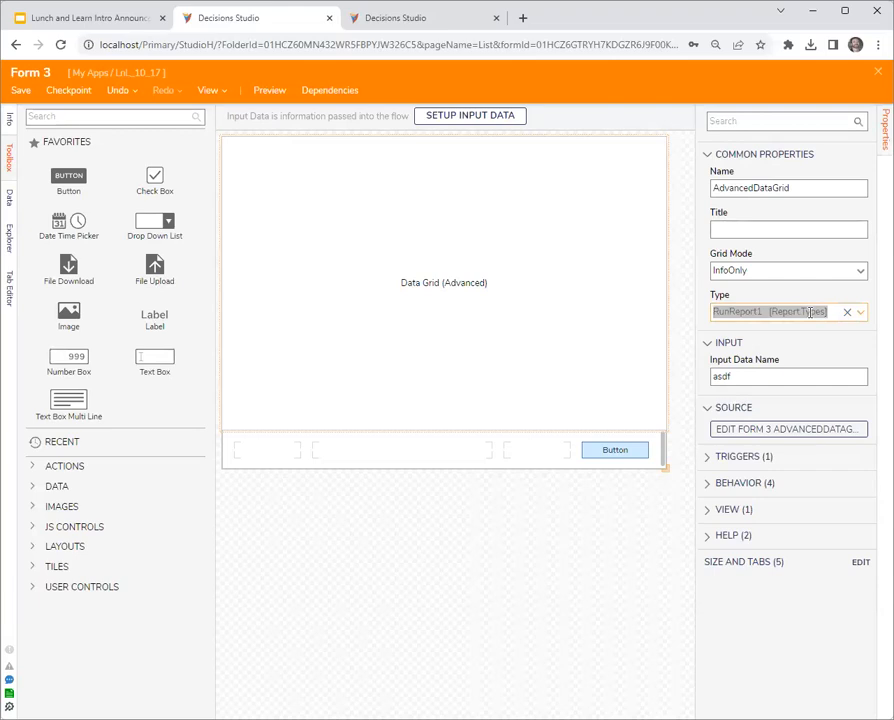
{"action": "type", "text": "casequery1"}
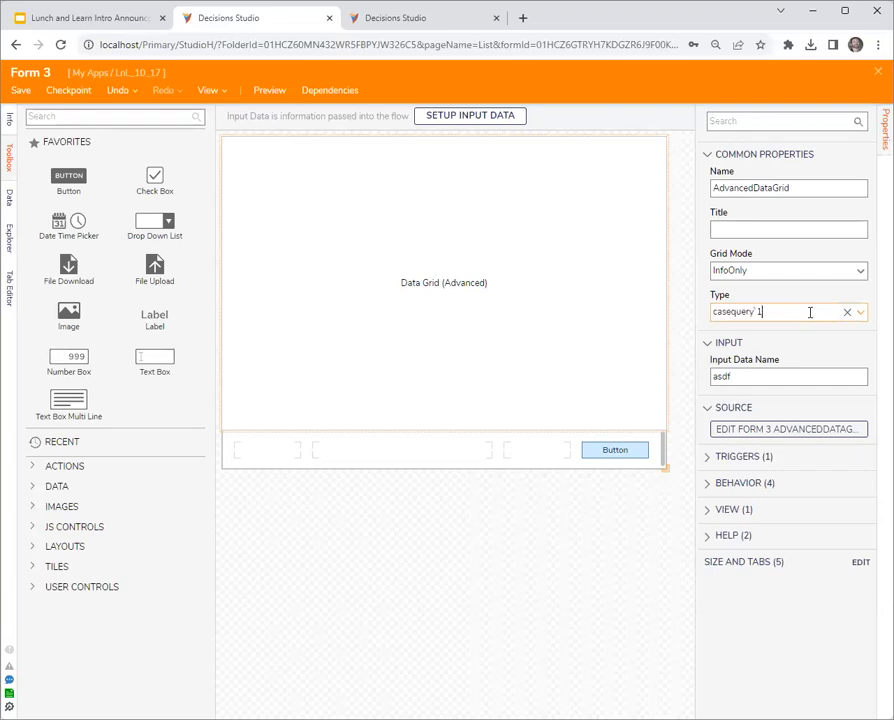
{"action": "key", "text": "ctrl+a"}
{"action": "type", "text": "c"}
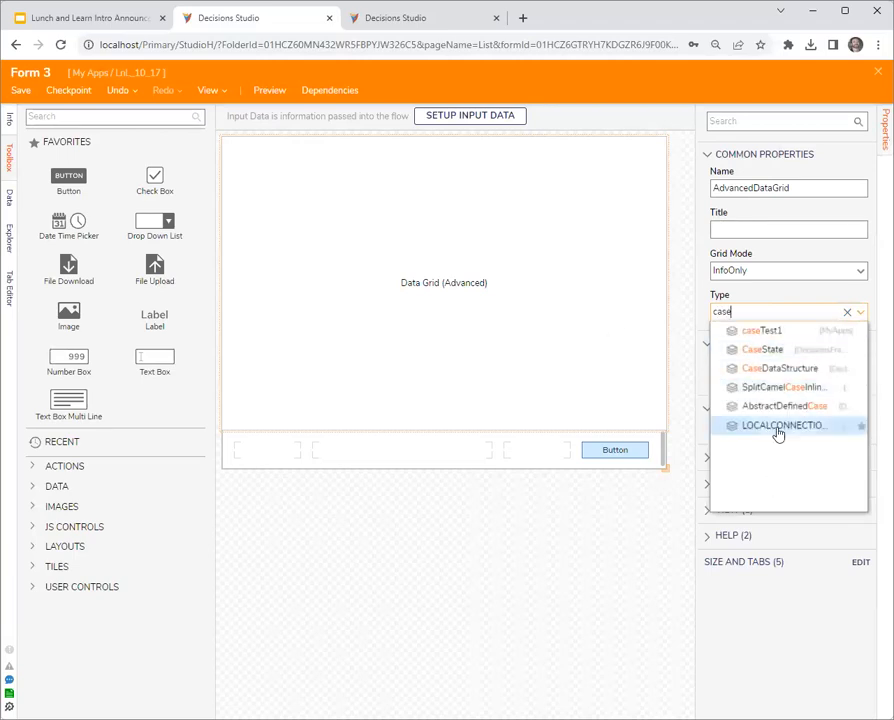
{"action": "left_click", "coordinate": [778, 429]}
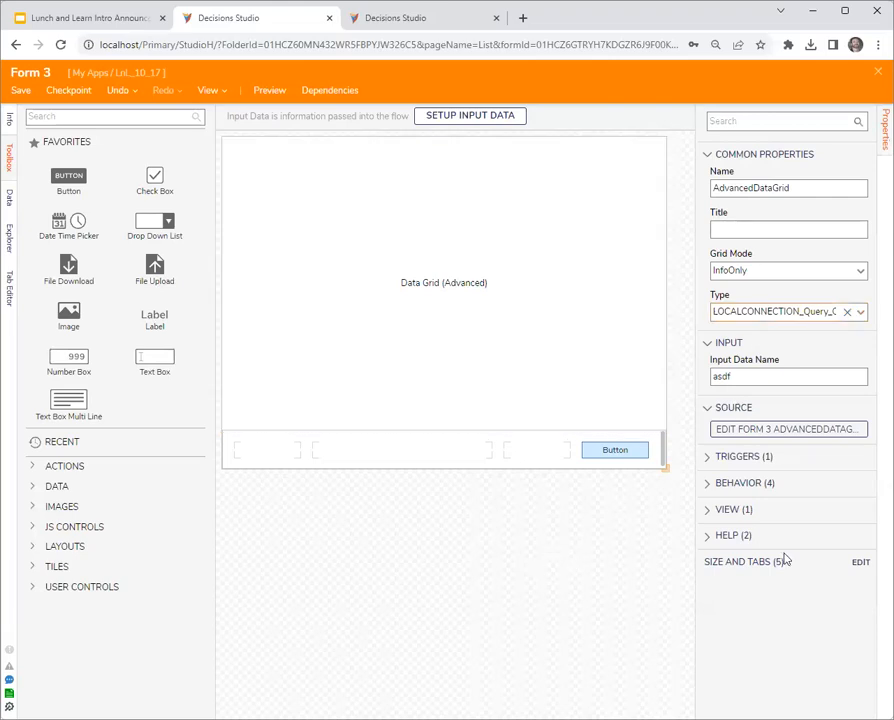
- Add the data fields Entity_name, Entity_type_name, Created_by and Created_on_date to the data grid's source report
{"action": "left_click", "coordinate": [762, 428]}
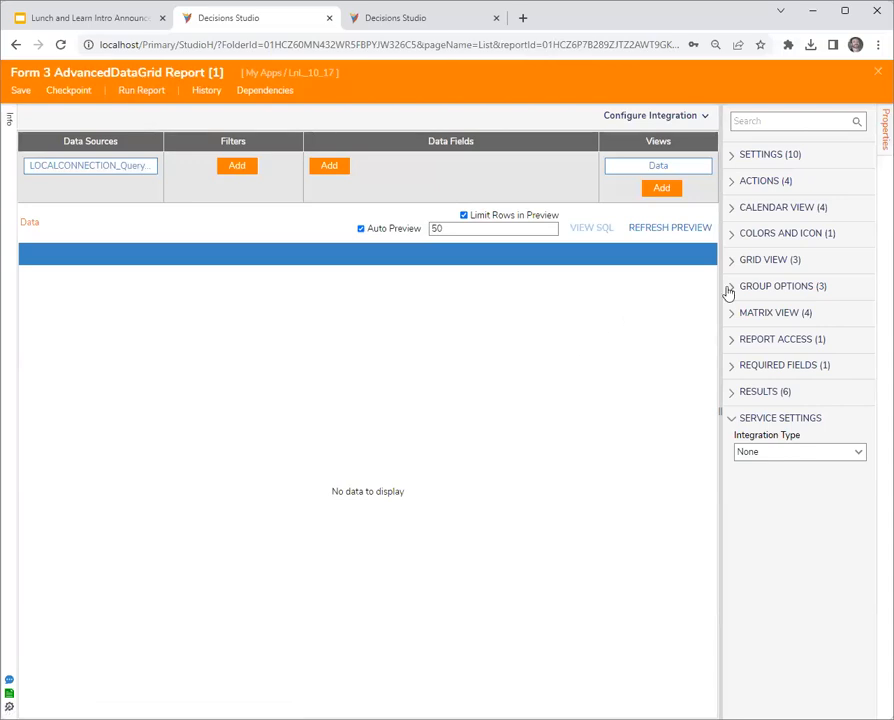
{"action": "left_click", "coordinate": [329, 165]}
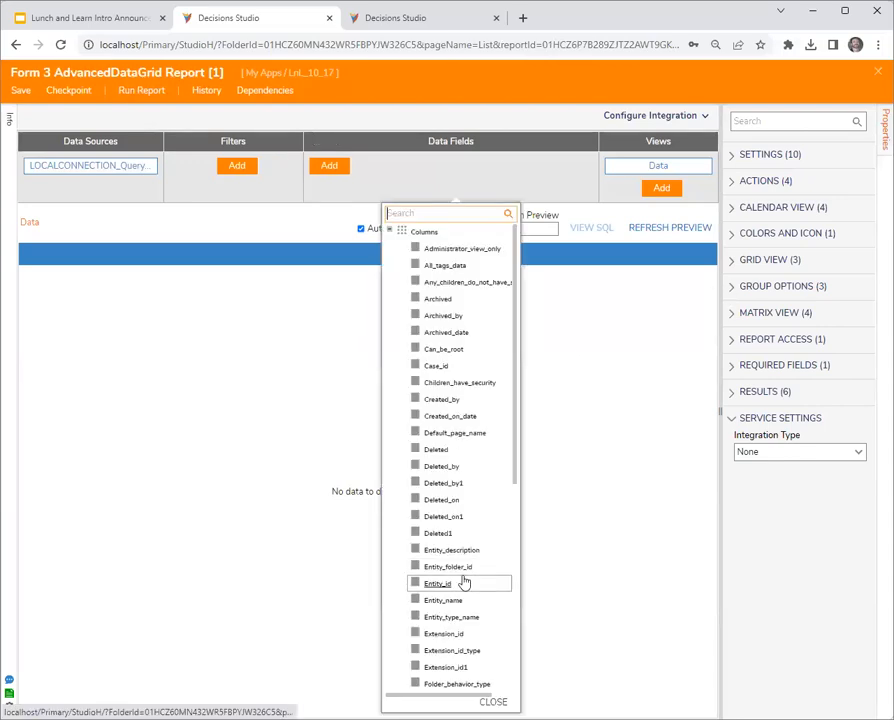
{"action": "left_click", "coordinate": [445, 602]}
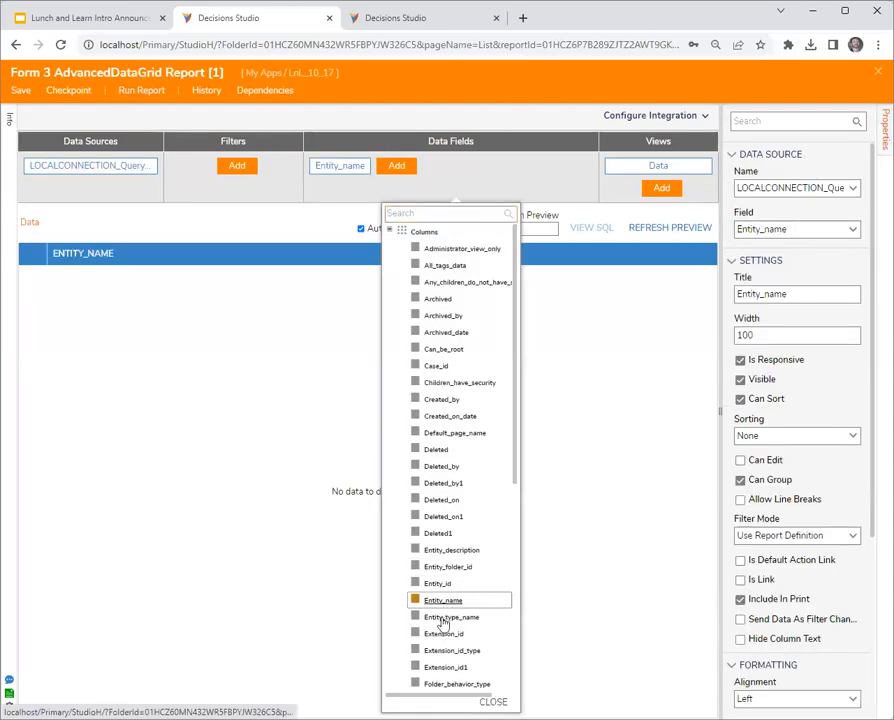
{"action": "left_click", "coordinate": [447, 618]}
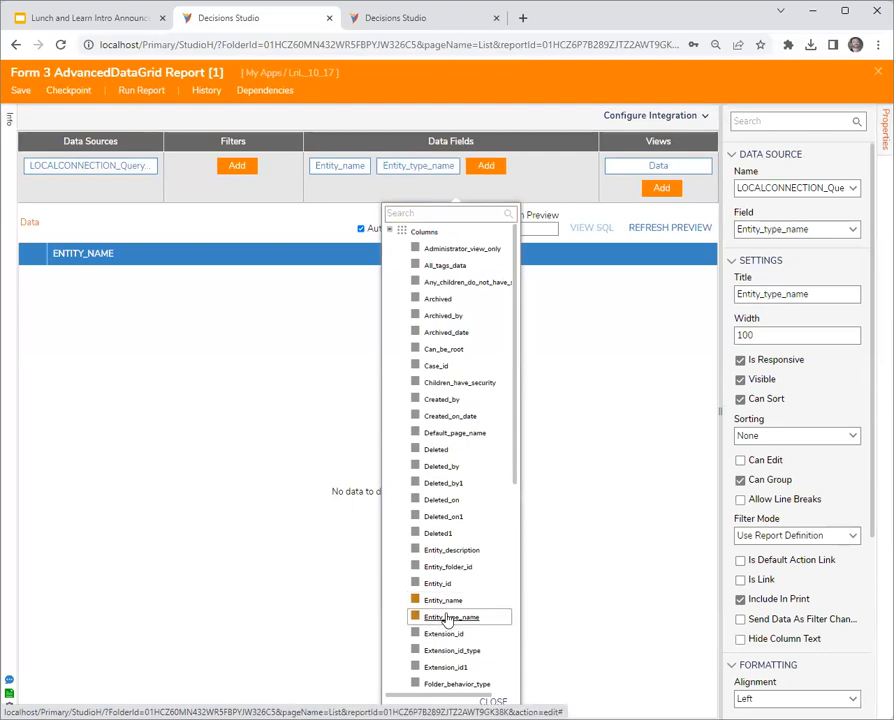
{"action": "left_click", "coordinate": [420, 400]}
{"action": "left_click", "coordinate": [420, 418]}
{"action": "left_click", "coordinate": [618, 218]}
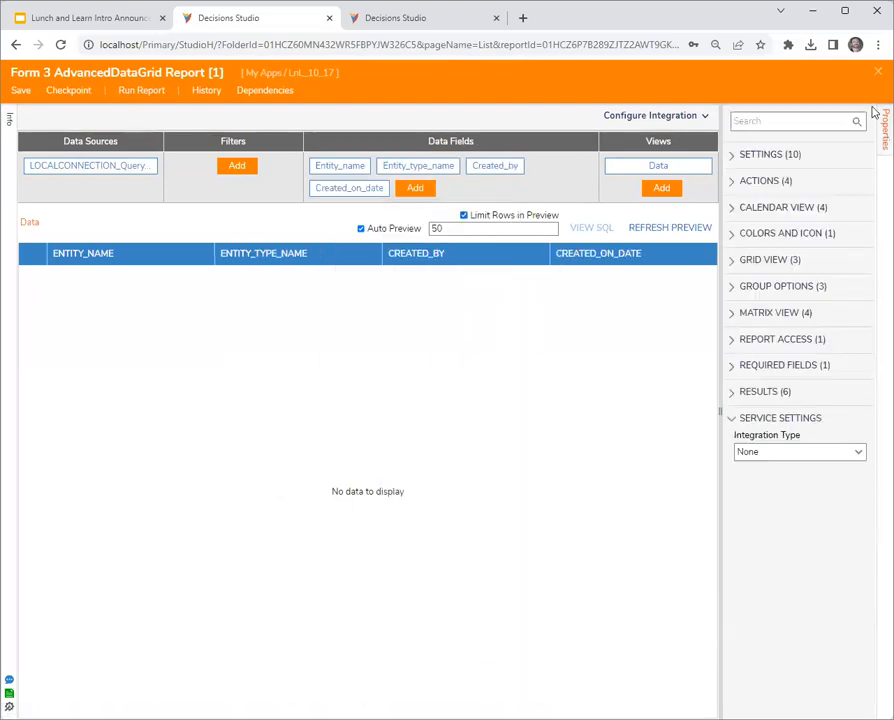
- Save and close the grid report and Form 3 to return to Flow 2
{"action": "left_click", "coordinate": [878, 72]}
{"action": "left_click", "coordinate": [590, 448]}
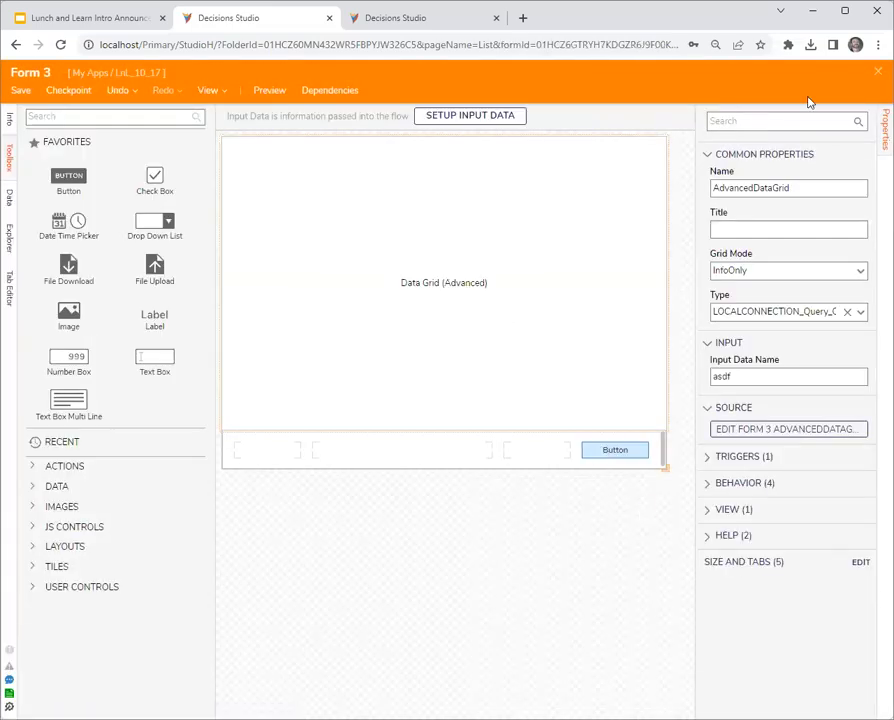
{"action": "left_click", "coordinate": [878, 72]}
{"action": "left_click", "coordinate": [594, 477]}
- Insert the local database connection's CaseQuery1 query step between the start step and Form 3 in Flow 2
{"action": "left_click", "coordinate": [330, 254]}
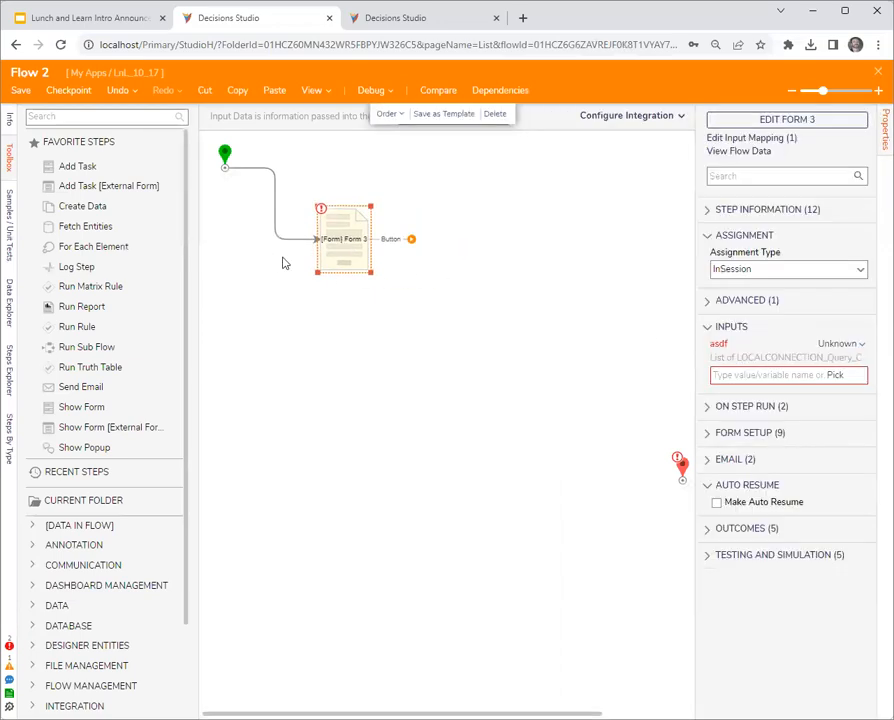
{"action": "scroll", "coordinate": [60, 622], "scroll_direction": "down", "scroll_amount": 3}
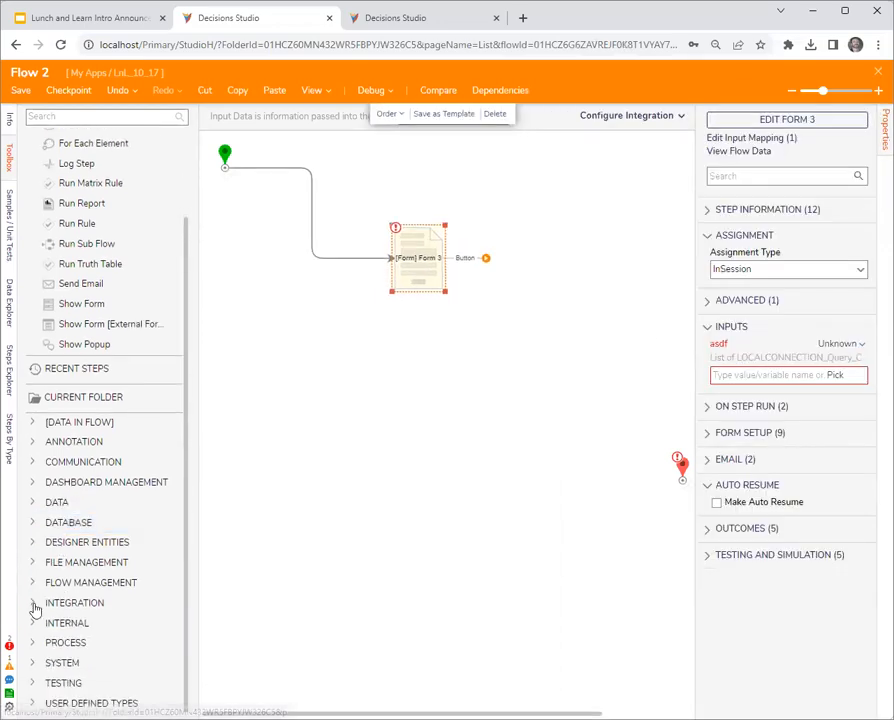
{"action": "left_click", "coordinate": [33, 603]}
{"action": "scroll", "coordinate": [43, 582], "scroll_direction": "down", "scroll_amount": 1}
{"action": "scroll", "coordinate": [43, 582], "scroll_direction": "down", "scroll_amount": 1}
{"action": "left_click", "coordinate": [46, 424]}
{"action": "scroll", "coordinate": [43, 428], "scroll_direction": "down", "scroll_amount": 2}
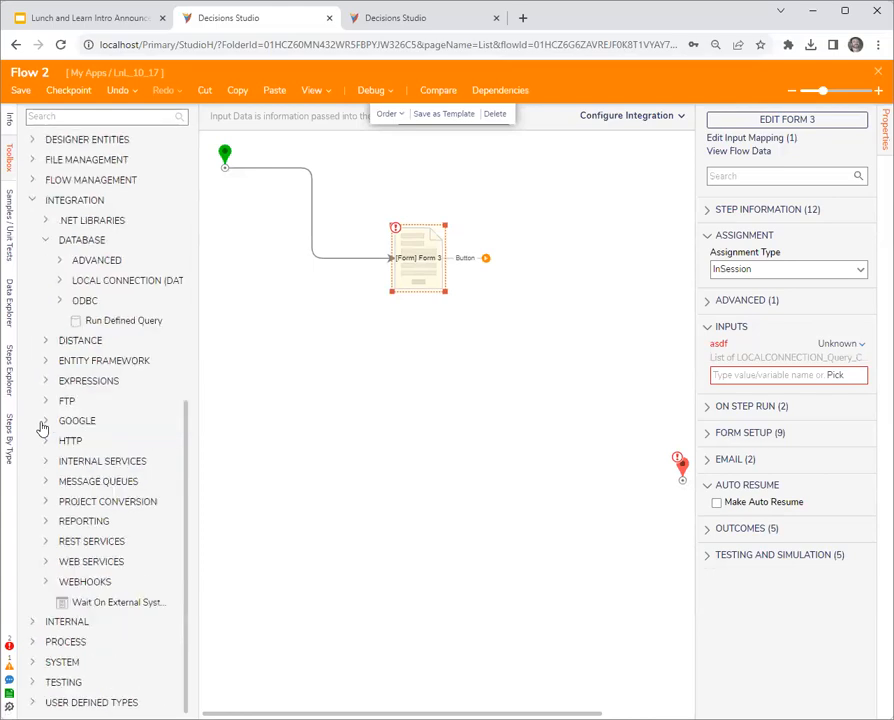
{"action": "left_click", "coordinate": [60, 280]}
{"action": "scroll", "coordinate": [66, 282], "scroll_direction": "down", "scroll_amount": 2}
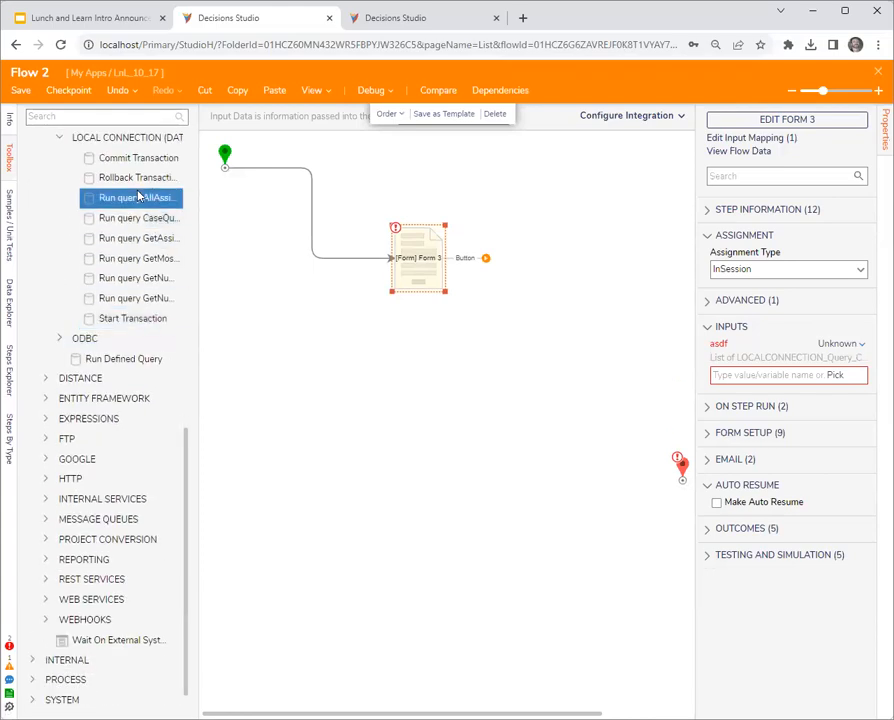
{"action": "left_click_drag", "start_coordinate": [140, 217], "coordinate": [310, 222]}
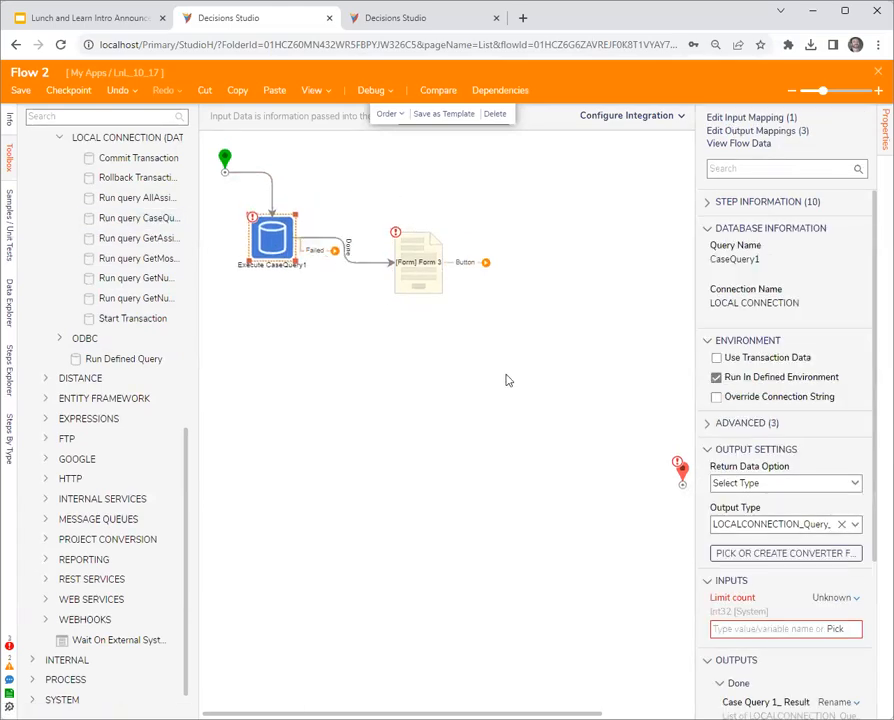
- Set the CaseQuery1 step's Limit count input to Ignore
{"action": "scroll", "coordinate": [835, 545], "scroll_direction": "down", "scroll_amount": 2}
{"action": "left_click", "coordinate": [832, 516]}
{"action": "left_click", "coordinate": [750, 468]}
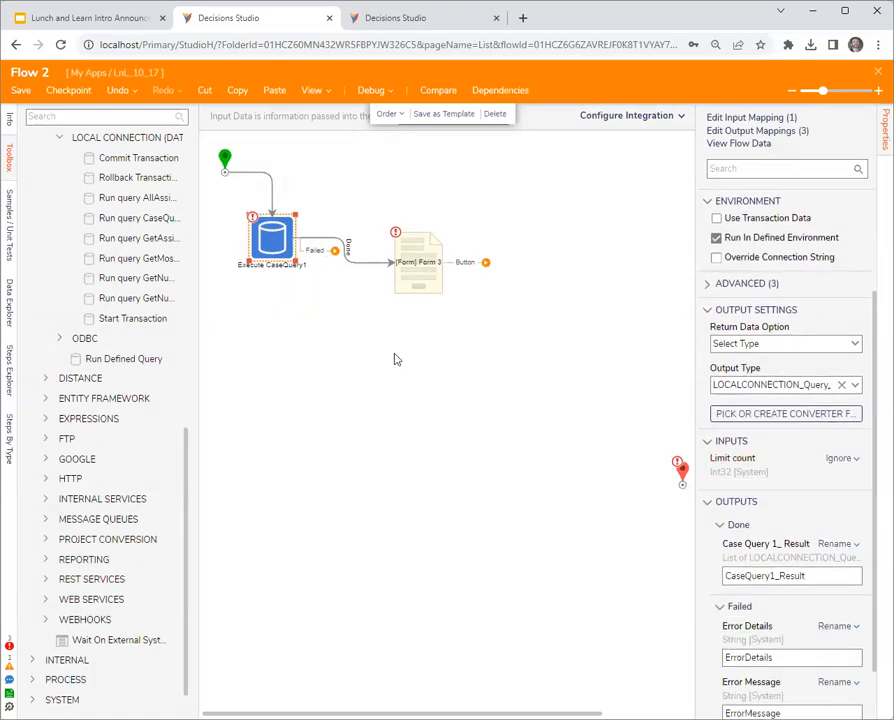
- Map CaseQuery1_Result to Form 3's asdf input and connect the form's Button outcome to the end step
{"action": "left_click", "coordinate": [424, 284]}
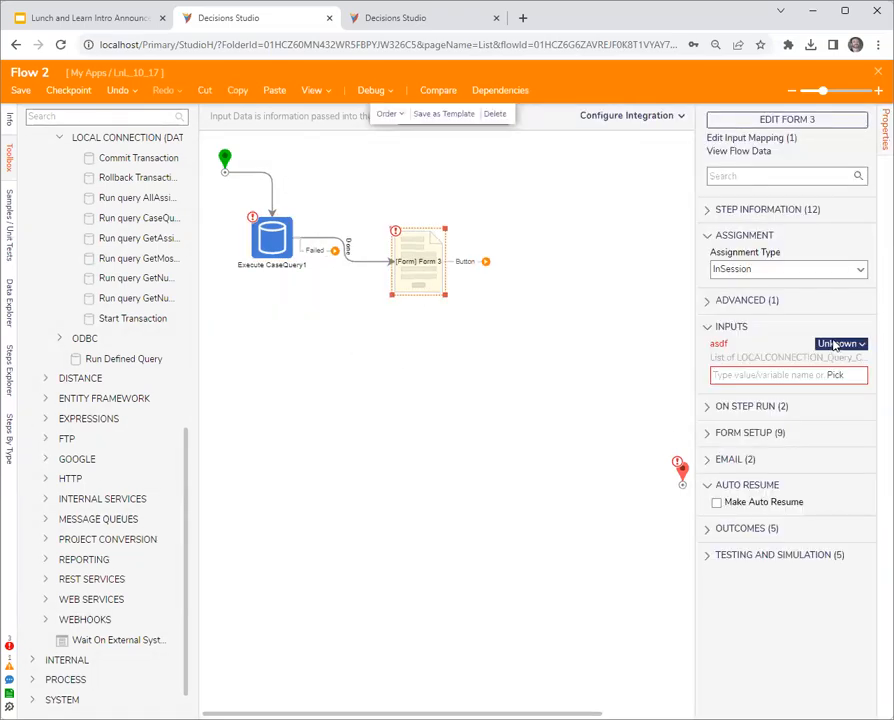
{"action": "left_click", "coordinate": [835, 374]}
{"action": "left_click", "coordinate": [316, 313]}
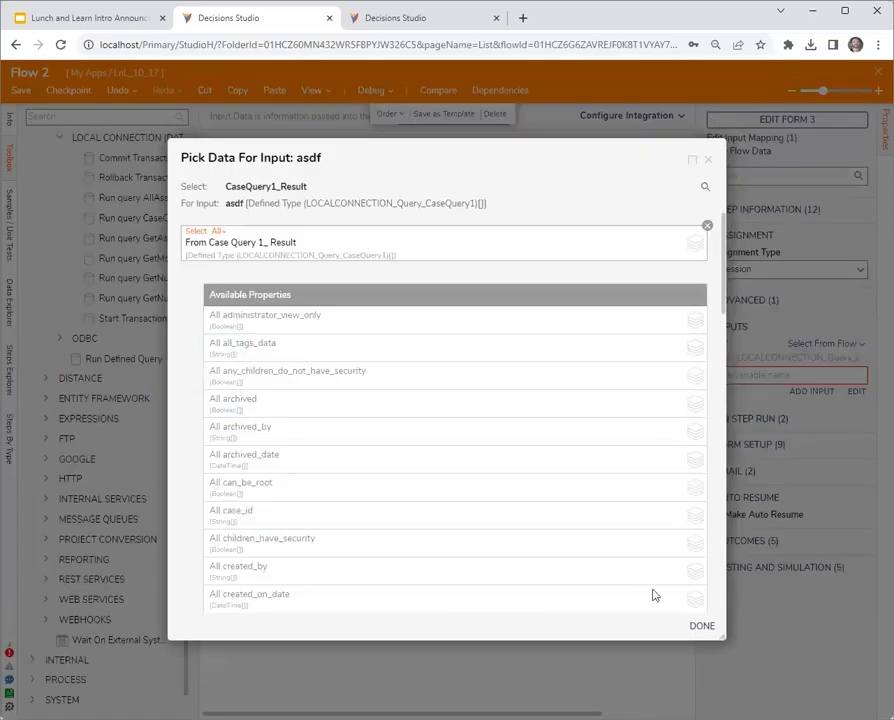
{"action": "left_click", "coordinate": [702, 626]}
{"action": "left_click_drag", "start_coordinate": [468, 314], "coordinate": [680, 480]}
- Debug Flow 2 to check the case rows in Form 3's grid, and close the form and debugger
{"action": "left_click", "coordinate": [382, 92]}
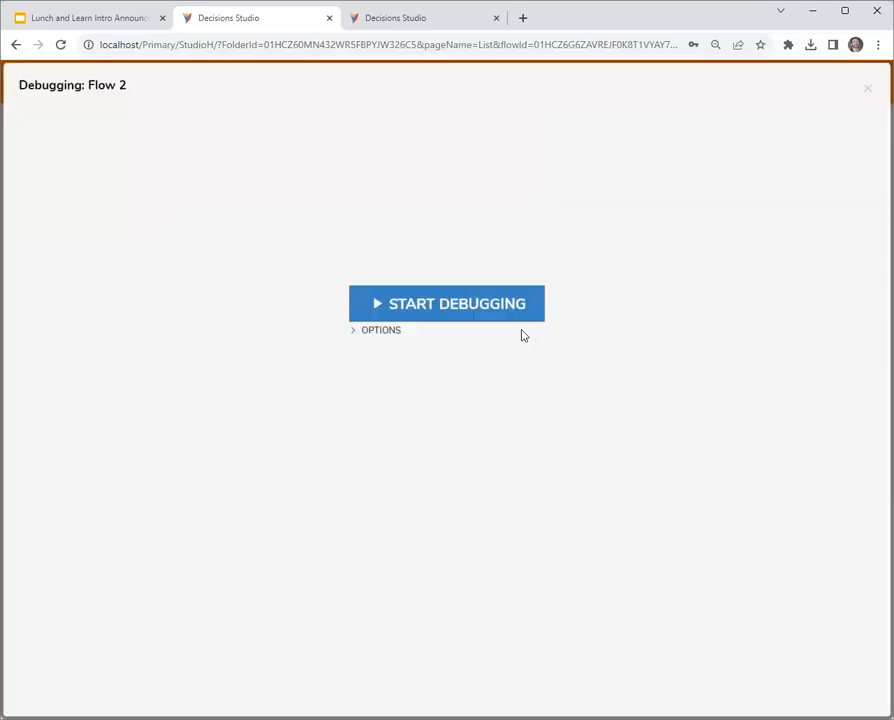
{"action": "left_click", "coordinate": [480, 314]}
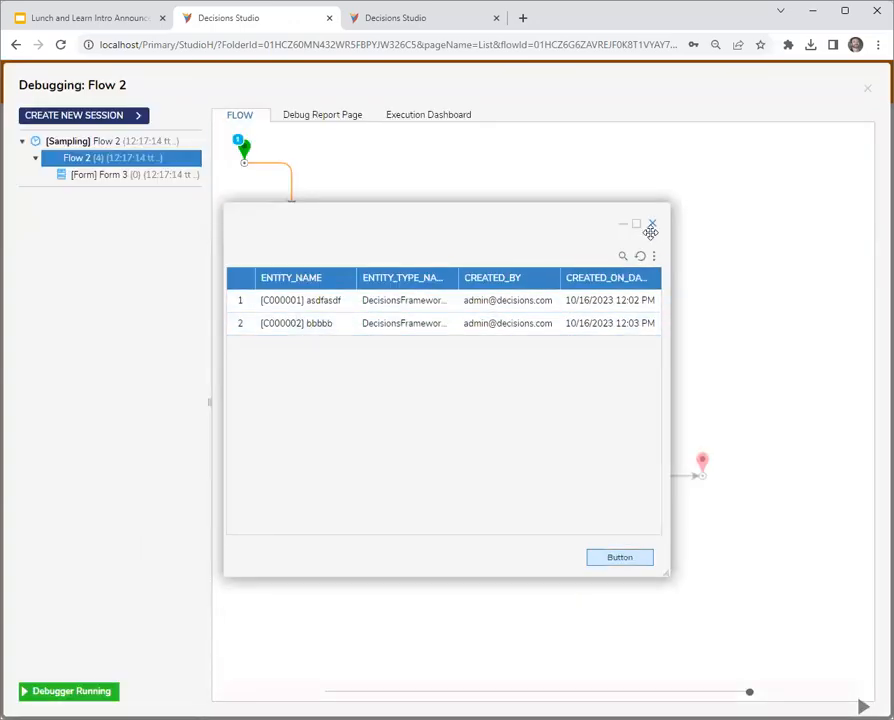
{"action": "left_click_drag", "start_coordinate": [653, 225], "coordinate": [614, 229]}
{"action": "left_click", "coordinate": [614, 229]}
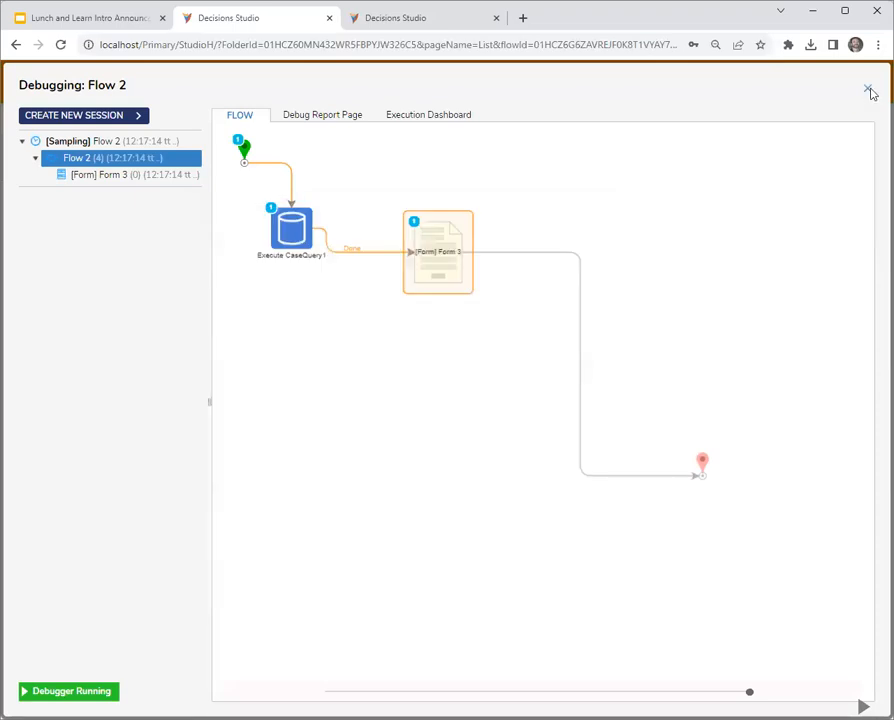
{"action": "left_click", "coordinate": [867, 88]}
- Reopen the source report of Form 3's data grid and enable Override Action Context
{"action": "left_click", "coordinate": [839, 122]}
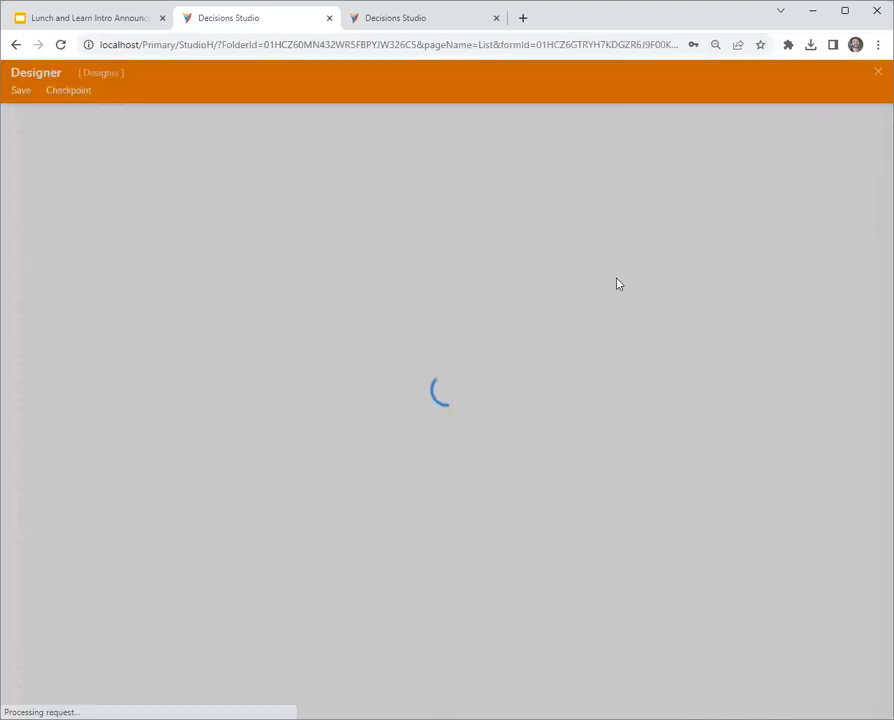
{"action": "left_click", "coordinate": [514, 341]}
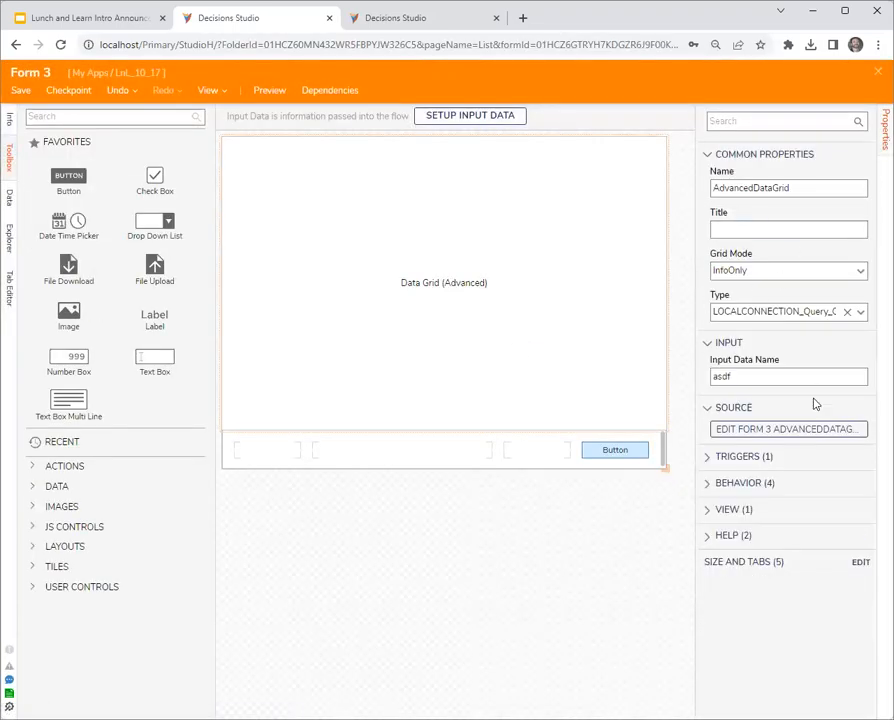
{"action": "left_click", "coordinate": [762, 429]}
{"action": "left_click", "coordinate": [760, 182]}
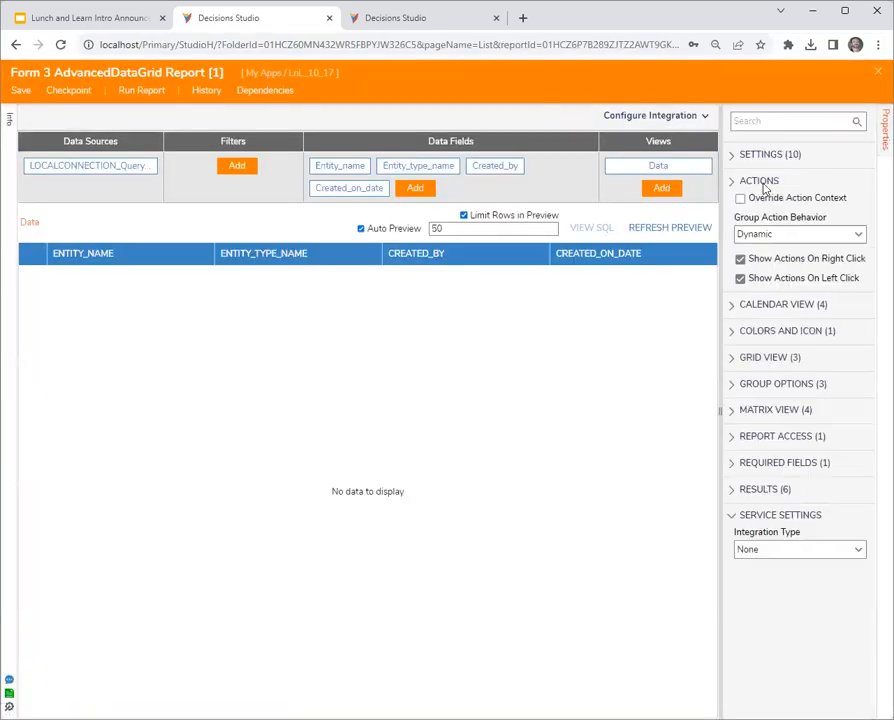
{"action": "left_click", "coordinate": [750, 198]}
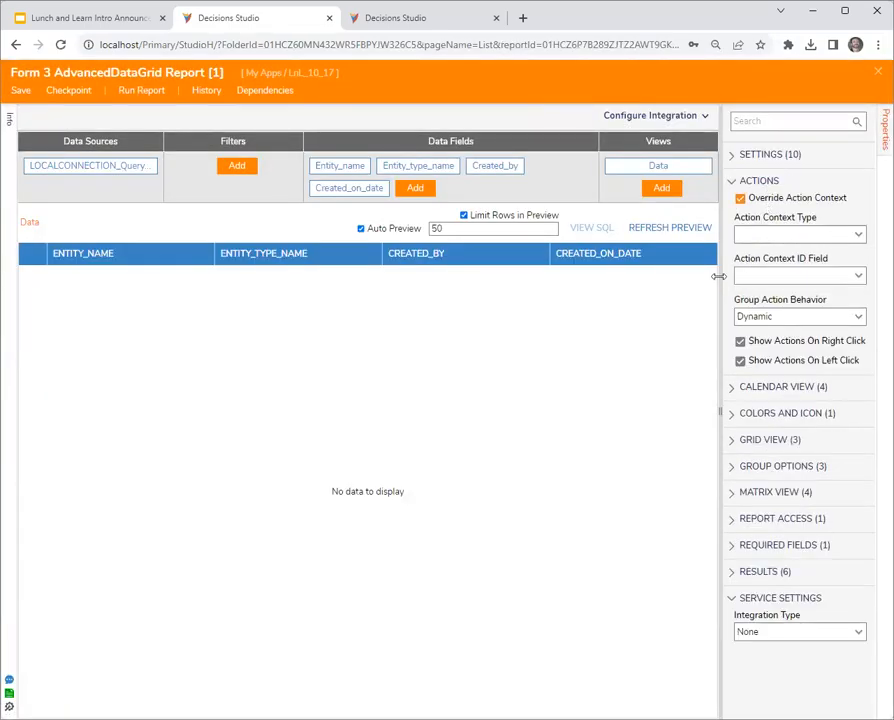
- Set the report's Action Context Type to DecisionsFramework.ServiceLayer.Services.Folder.Folder
{"action": "left_click_drag", "start_coordinate": [721, 280], "coordinate": [606, 280]}
{"action": "left_click", "coordinate": [687, 234]}
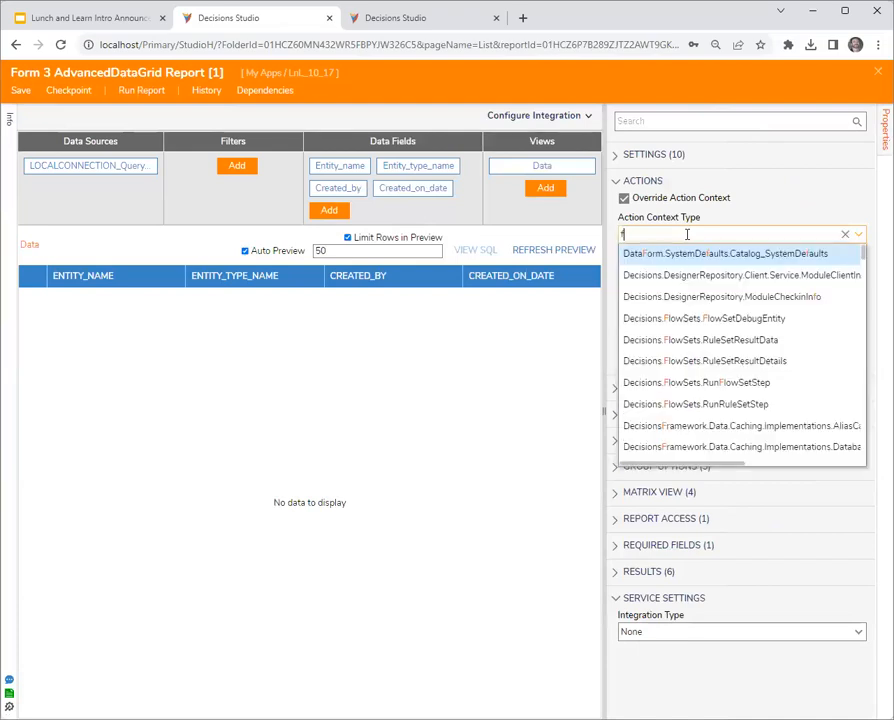
{"action": "type", "text": "folder"}
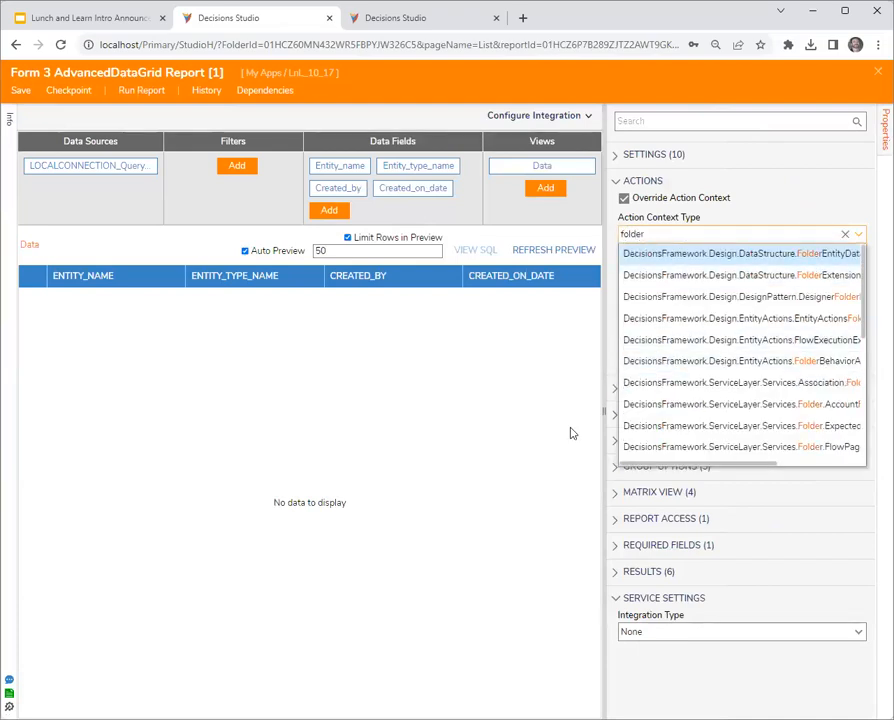
{"action": "left_click_drag", "start_coordinate": [603, 416], "coordinate": [469, 416]}
{"action": "left_click", "coordinate": [618, 240]}
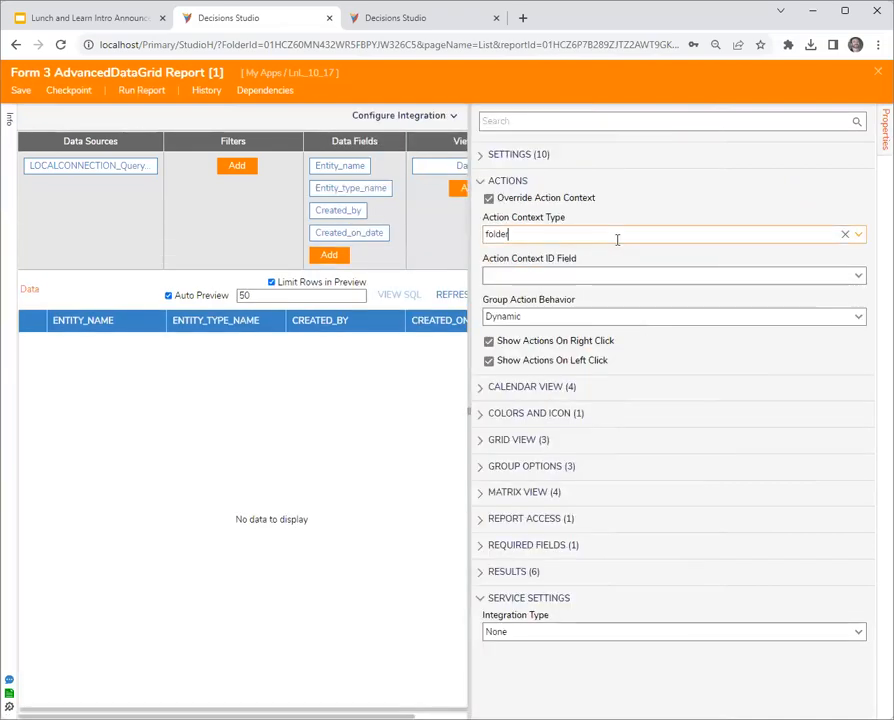
{"action": "key", "text": "BackSpace"}
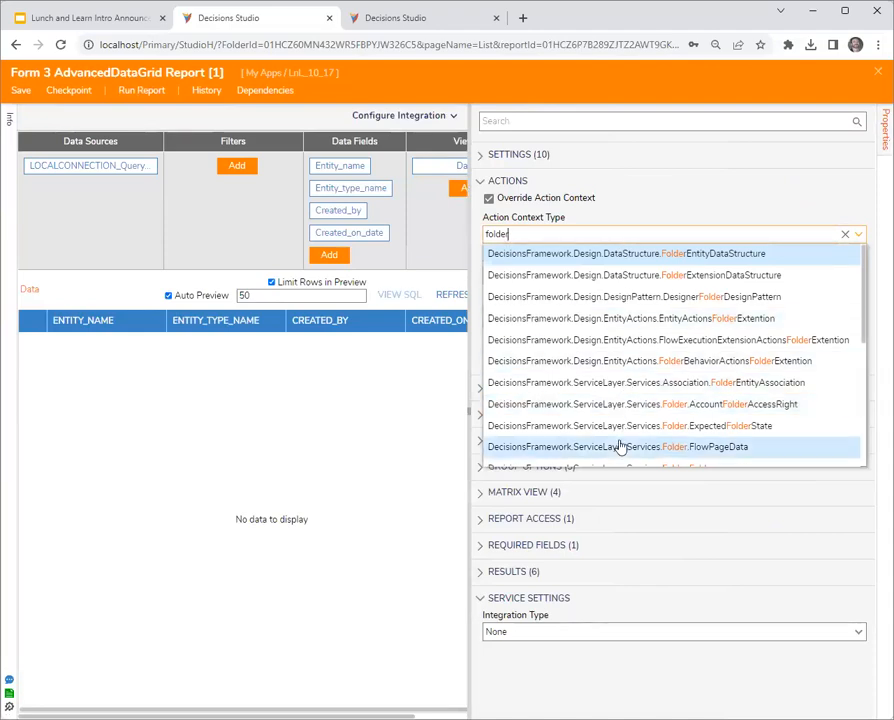
{"action": "scroll", "coordinate": [620, 440], "scroll_direction": "down", "scroll_amount": 1}
{"action": "left_click", "coordinate": [633, 404]}
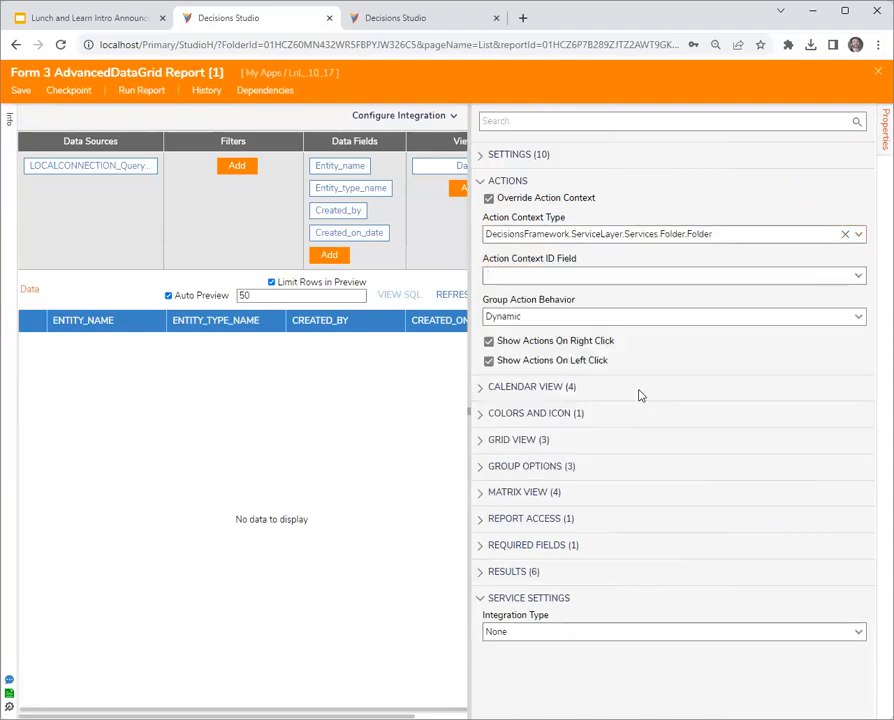
- Set the Action Context ID Field to Folder_id, and save and close the grid report
{"action": "left_click", "coordinate": [860, 278]}
{"action": "scroll", "coordinate": [635, 390], "scroll_direction": "down", "scroll_amount": 3}
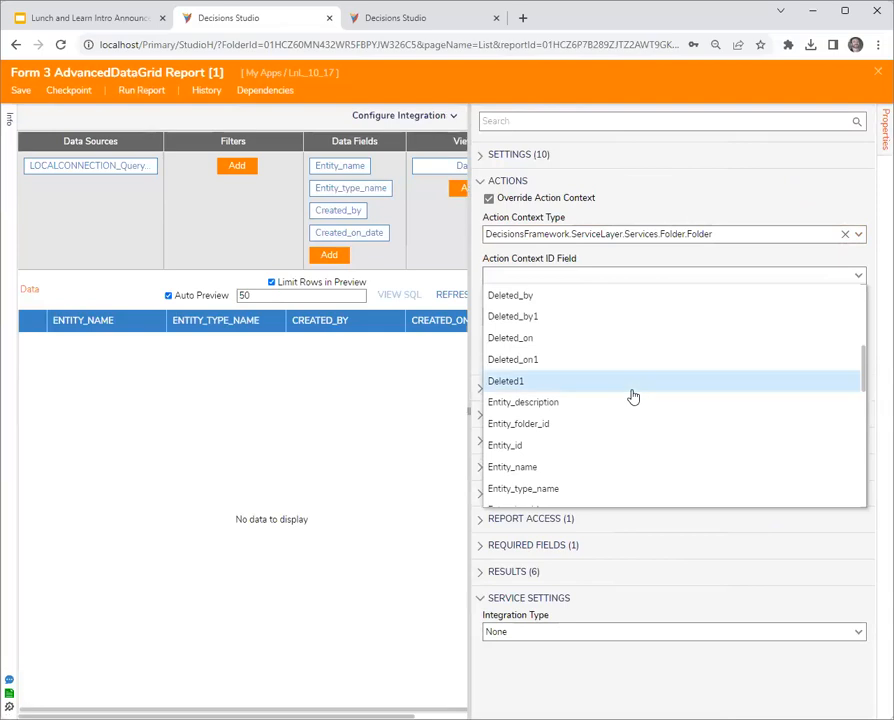
{"action": "scroll", "coordinate": [632, 396], "scroll_direction": "down", "scroll_amount": 5}
{"action": "left_click", "coordinate": [564, 390]}
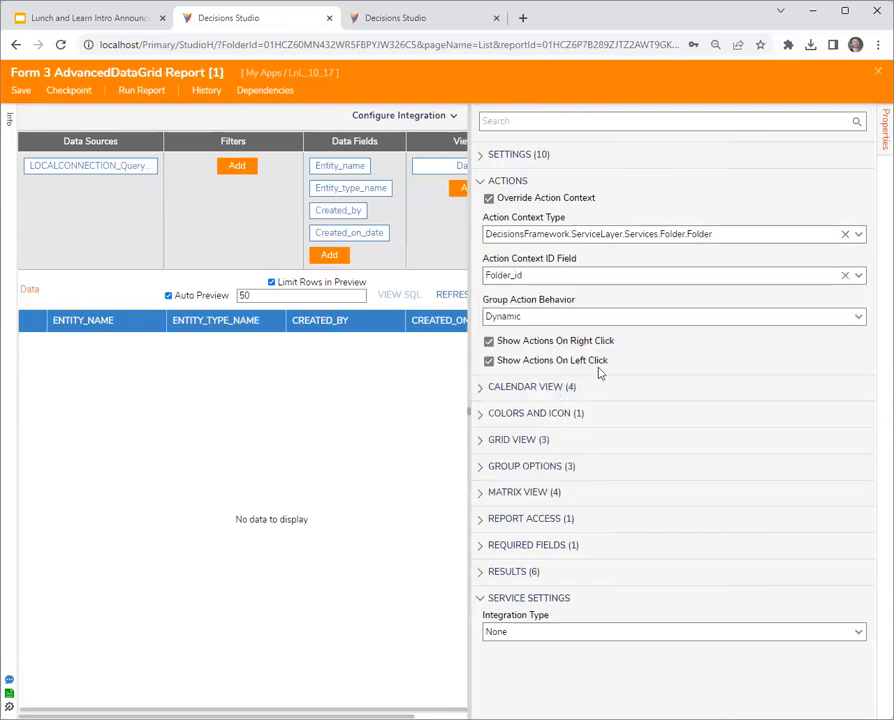
{"action": "left_click", "coordinate": [878, 74]}
{"action": "left_click", "coordinate": [598, 448]}
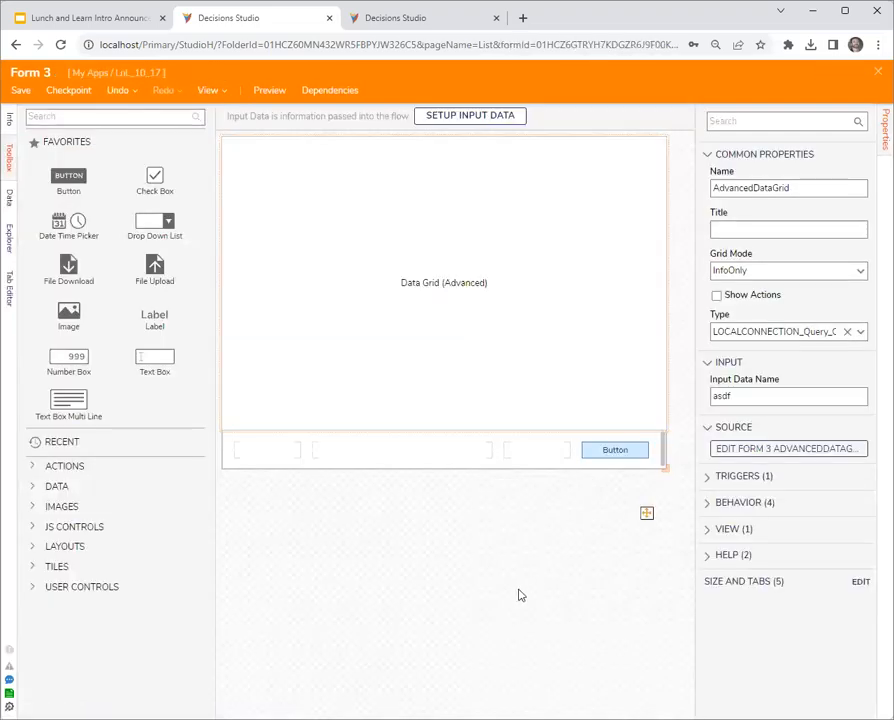
- Save and close Form 3, and debug Flow 2 to test the row actions in the form's case grid
{"action": "left_click", "coordinate": [878, 73]}
{"action": "left_click", "coordinate": [593, 452]}
{"action": "left_click", "coordinate": [372, 88]}
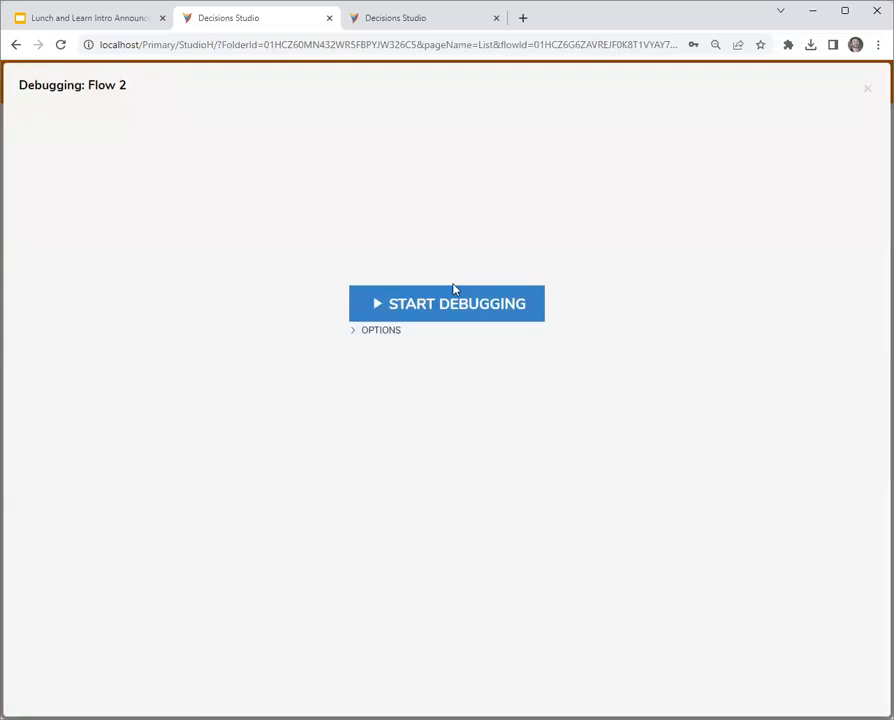
{"action": "left_click", "coordinate": [454, 292]}
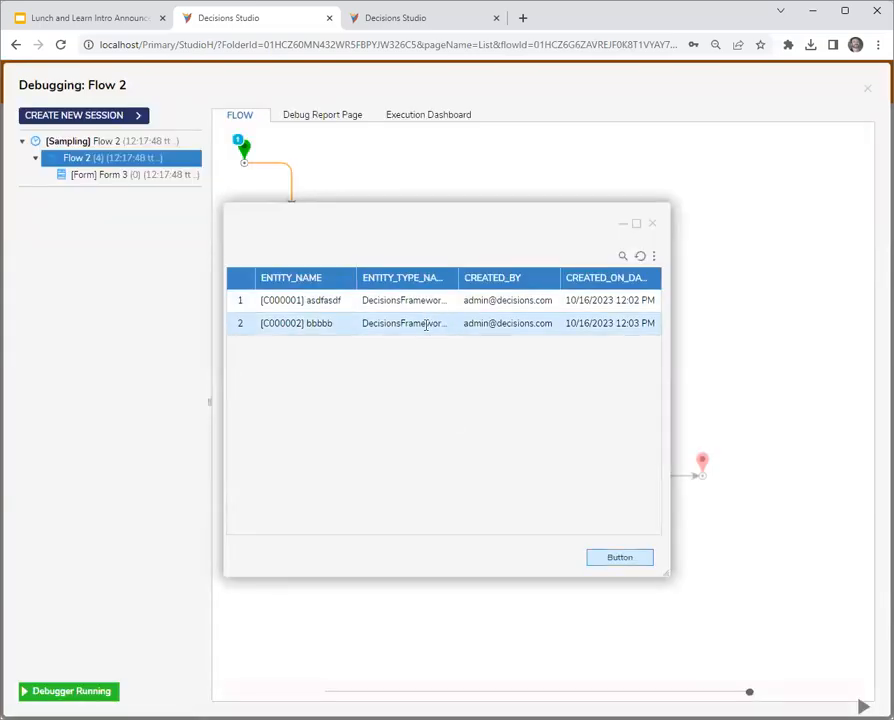
{"action": "double_click", "coordinate": [318, 323]}
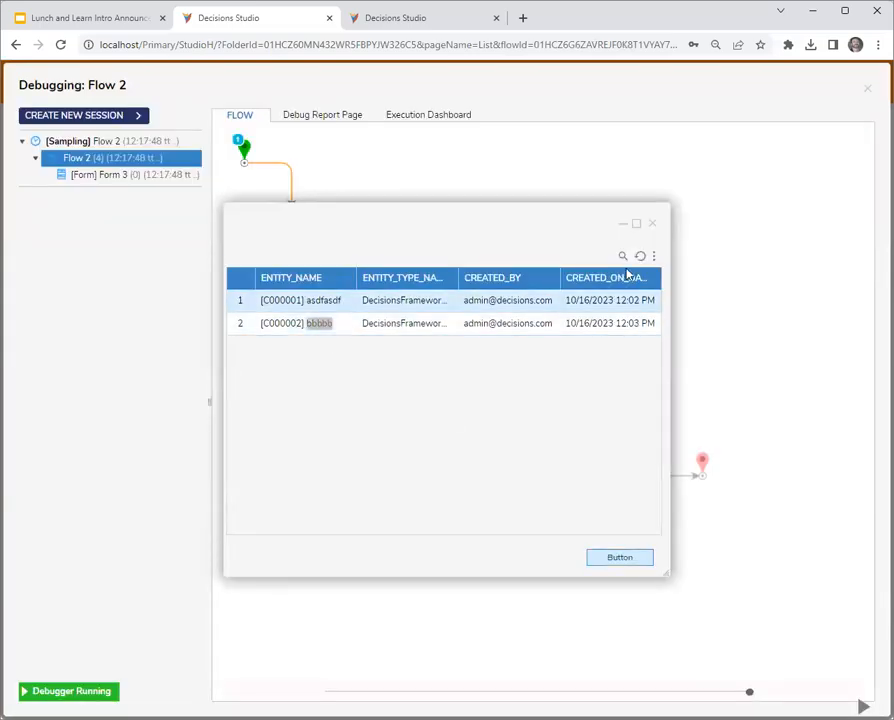
{"action": "left_click", "coordinate": [652, 223]}
{"action": "left_click", "coordinate": [865, 91]}
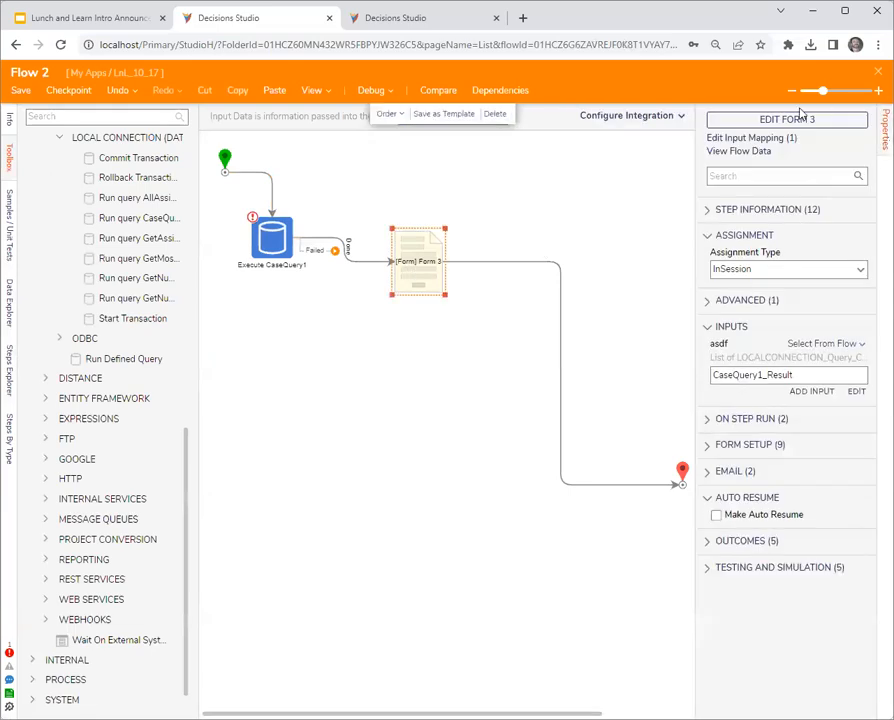
- Enable Show Actions on Form 3's advanced data grid, and save and close the form
{"action": "left_click", "coordinate": [798, 120]}
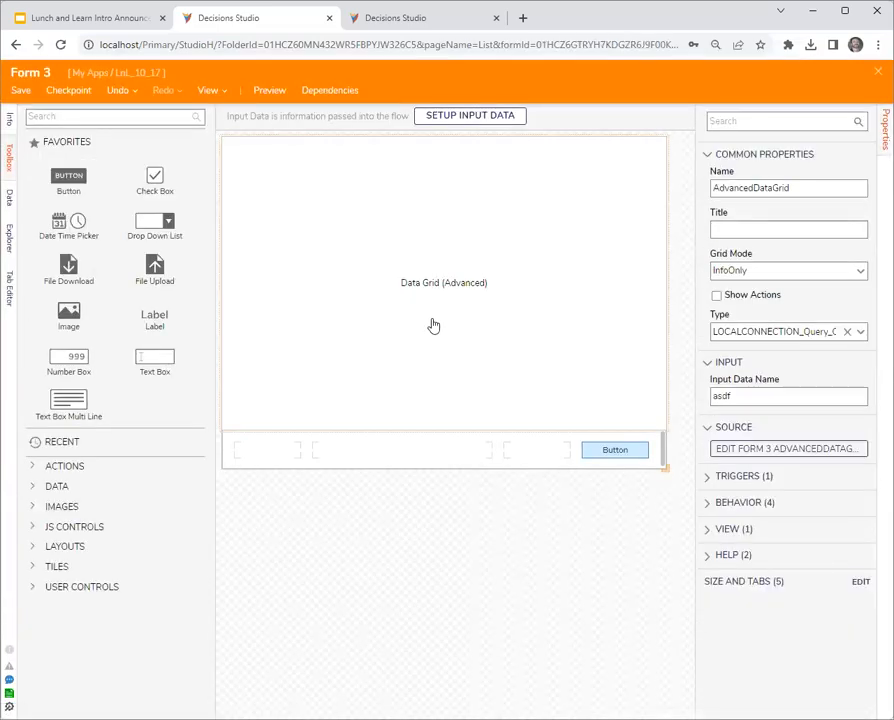
{"action": "left_click", "coordinate": [752, 295]}
{"action": "left_click", "coordinate": [878, 73]}
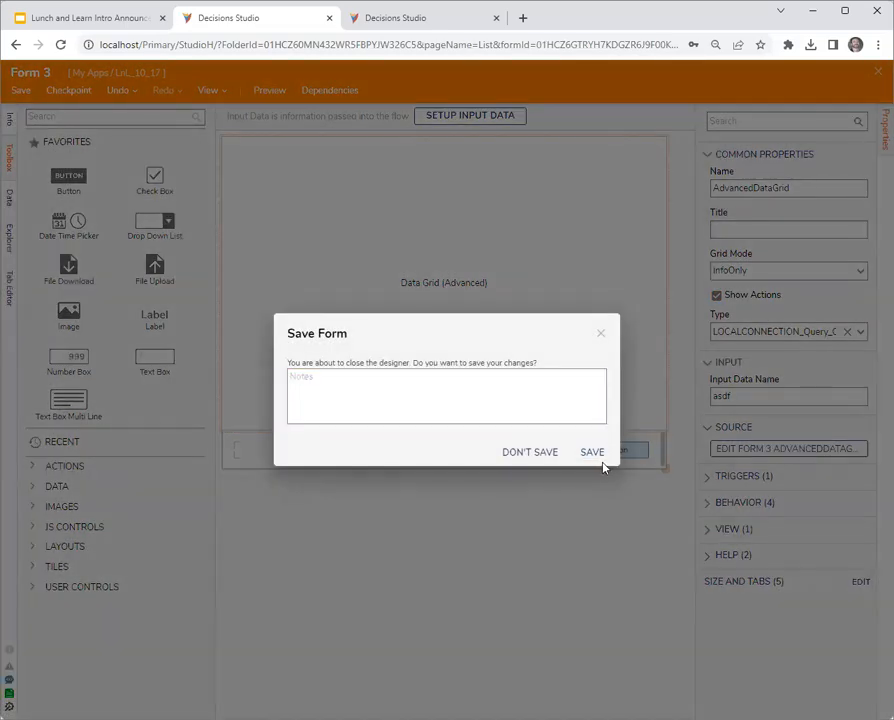
{"action": "left_click", "coordinate": [592, 452]}
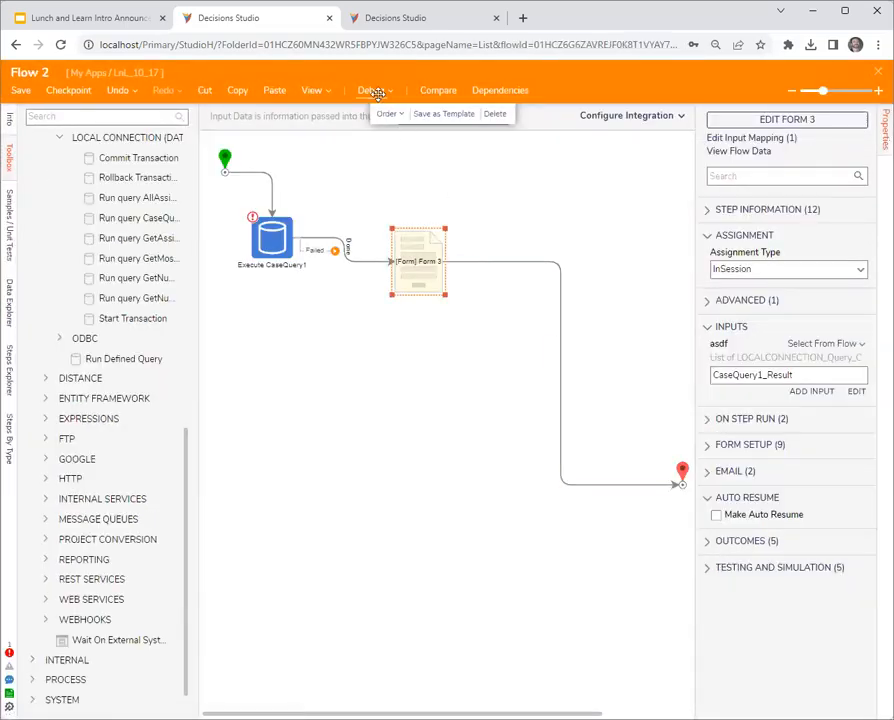
- Debug Flow 2 to check the folder actions available on the first case row, and close the form and debugger
{"action": "left_click", "coordinate": [372, 91]}
{"action": "left_click", "coordinate": [458, 310]}
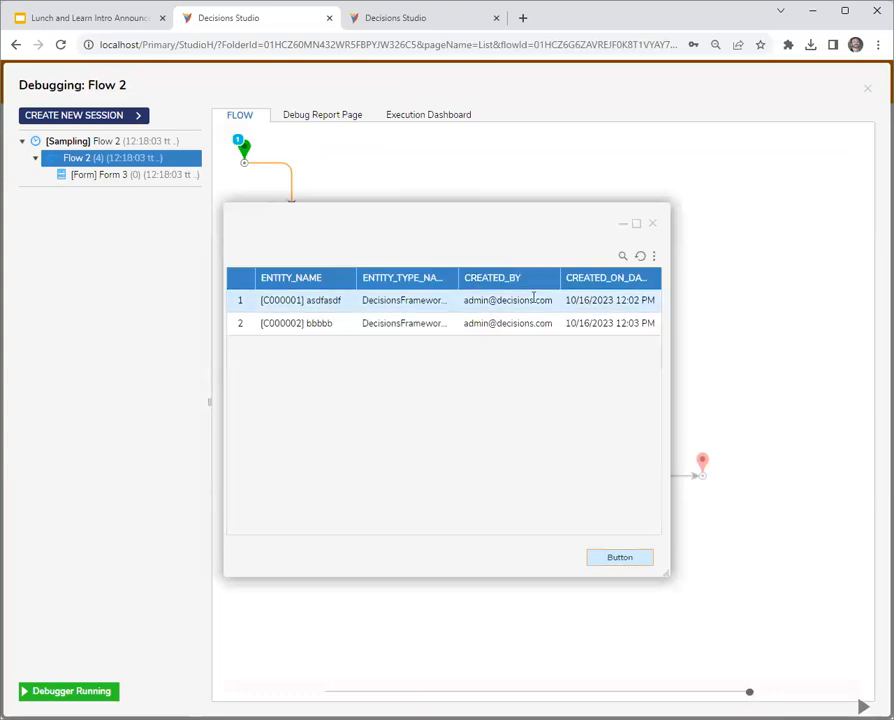
{"action": "right_click", "coordinate": [533, 297]}
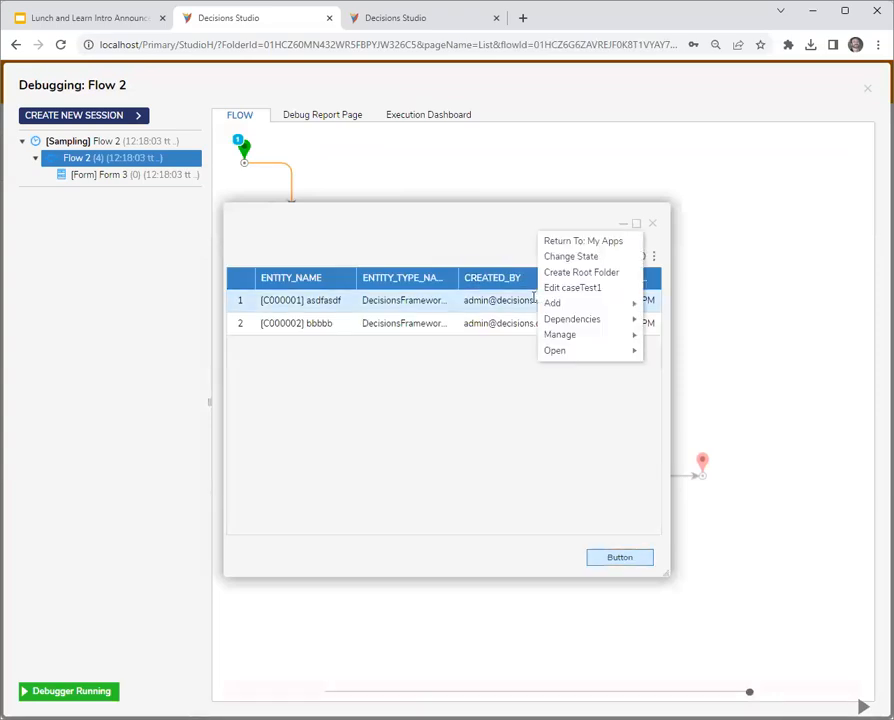
{"action": "left_click", "coordinate": [487, 385]}
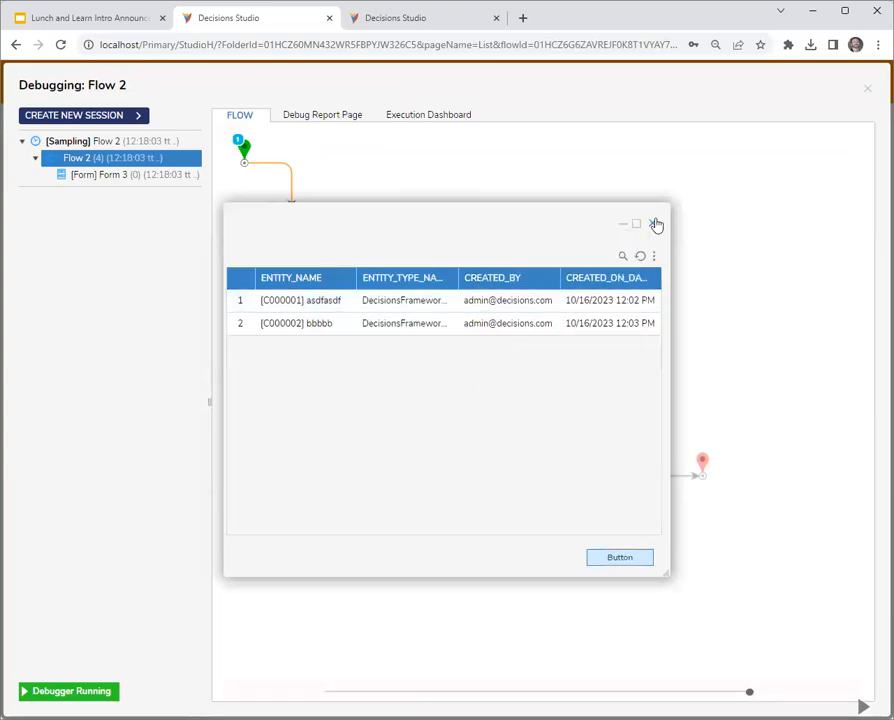
{"action": "left_click", "coordinate": [652, 223]}
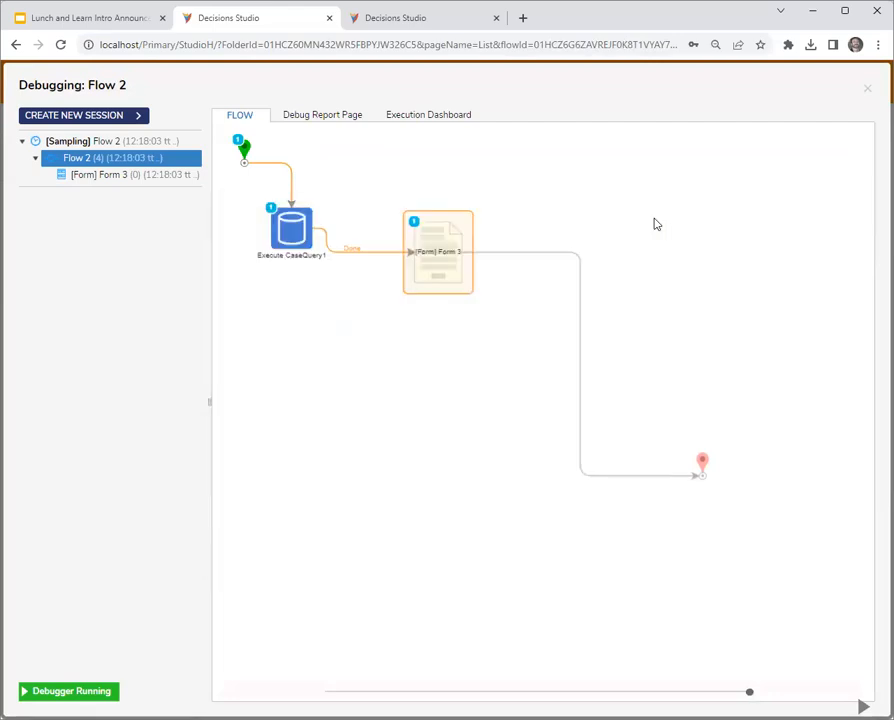
{"action": "left_click", "coordinate": [867, 88]}
- Examine the action context override, context type and context ID field in the source report of Form 3's data grid
{"action": "left_click", "coordinate": [417, 277]}
{"action": "left_click", "coordinate": [766, 116]}
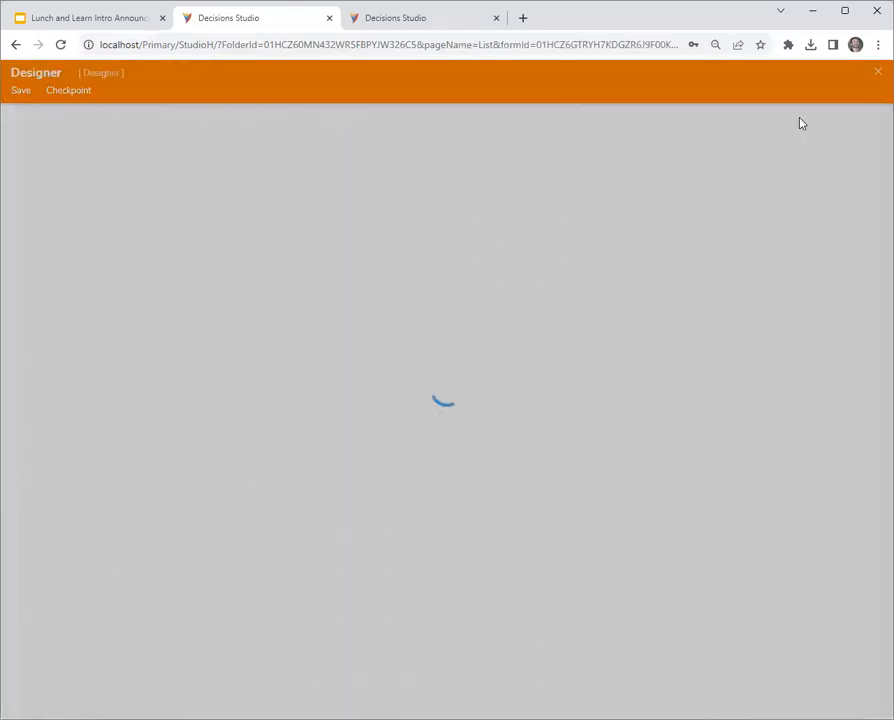
{"action": "left_click", "coordinate": [406, 326]}
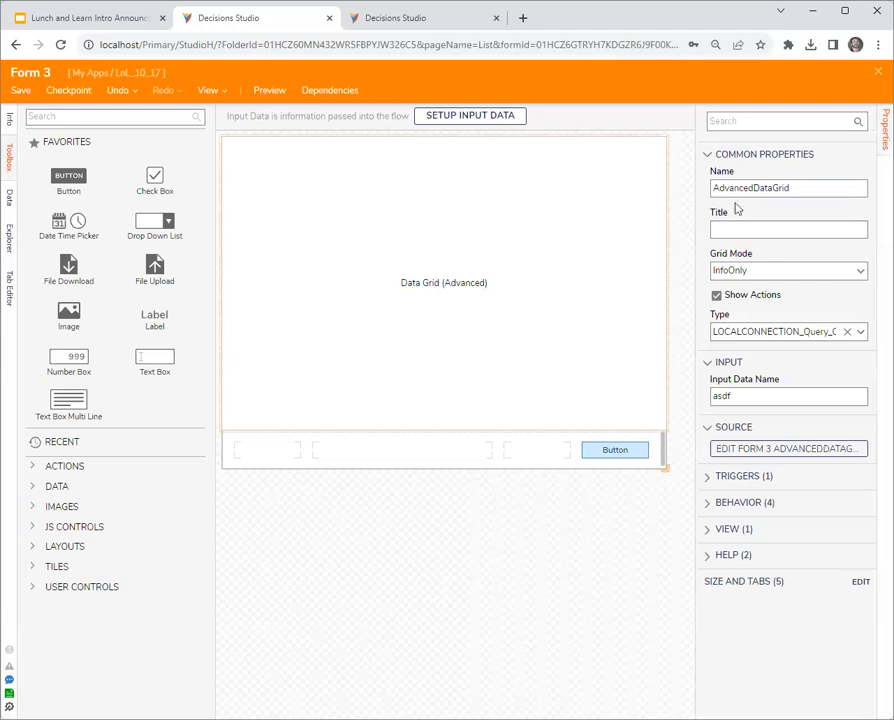
{"action": "left_click", "coordinate": [757, 450]}
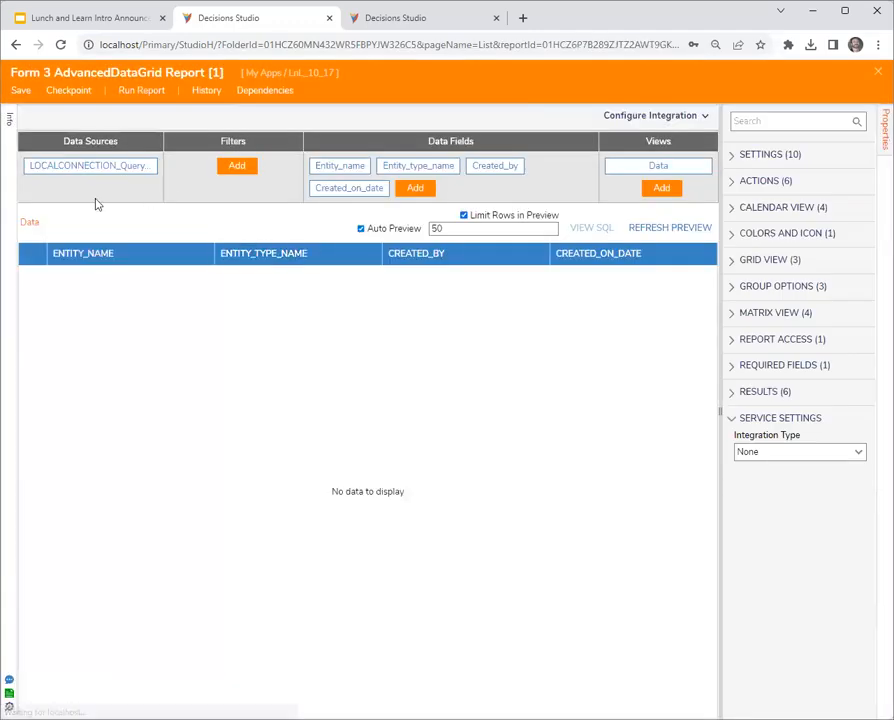
{"action": "left_click_drag", "start_coordinate": [721, 340], "coordinate": [636, 340]}
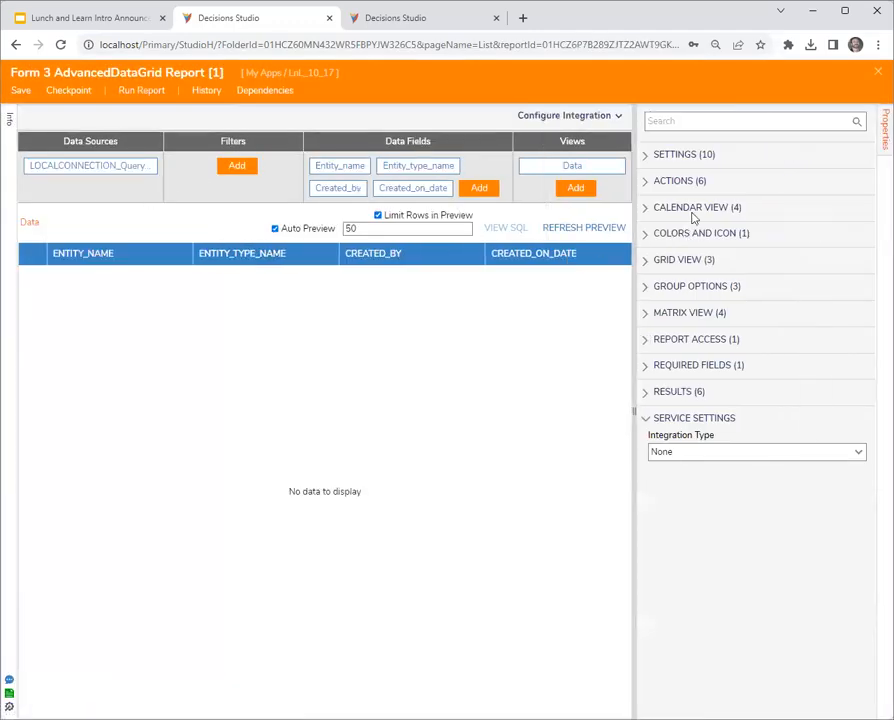
{"action": "left_click", "coordinate": [641, 183]}
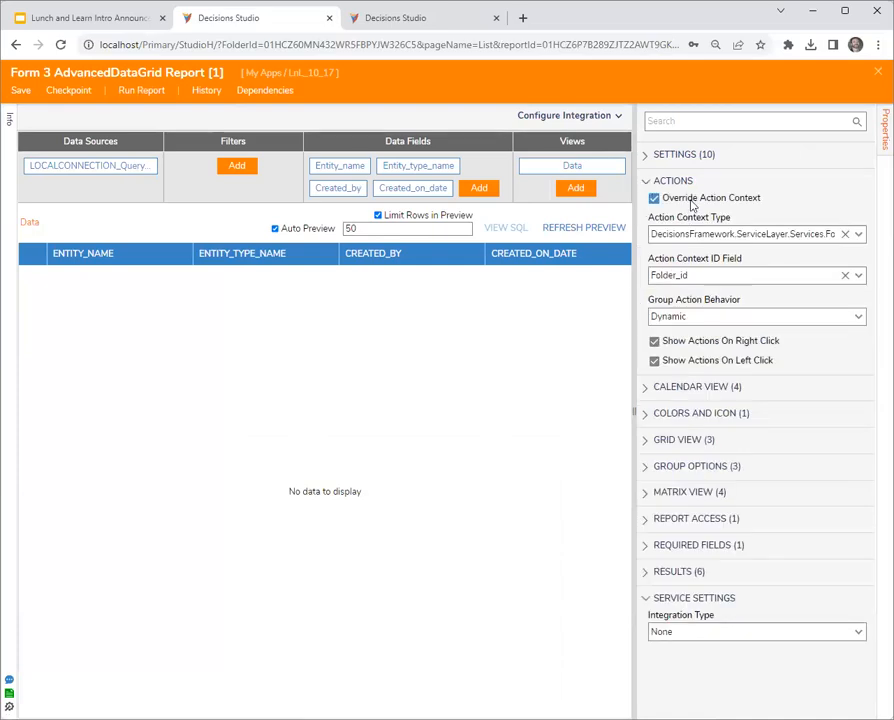
{"action": "left_click_drag", "start_coordinate": [600, 291], "coordinate": [444, 284]}
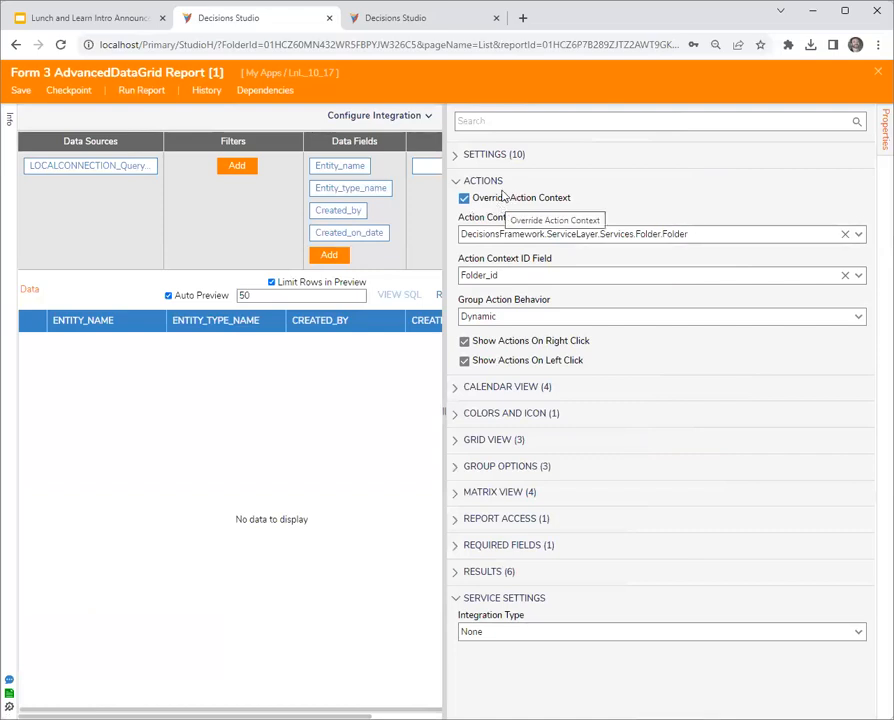
{"action": "left_click", "coordinate": [712, 230]}
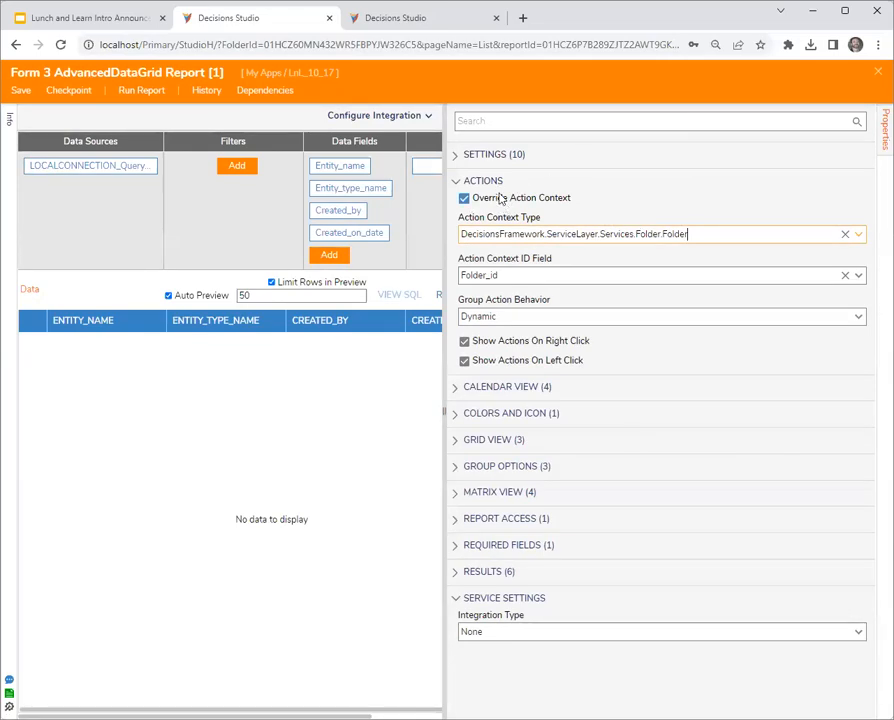
{"action": "key", "text": "Tab"}
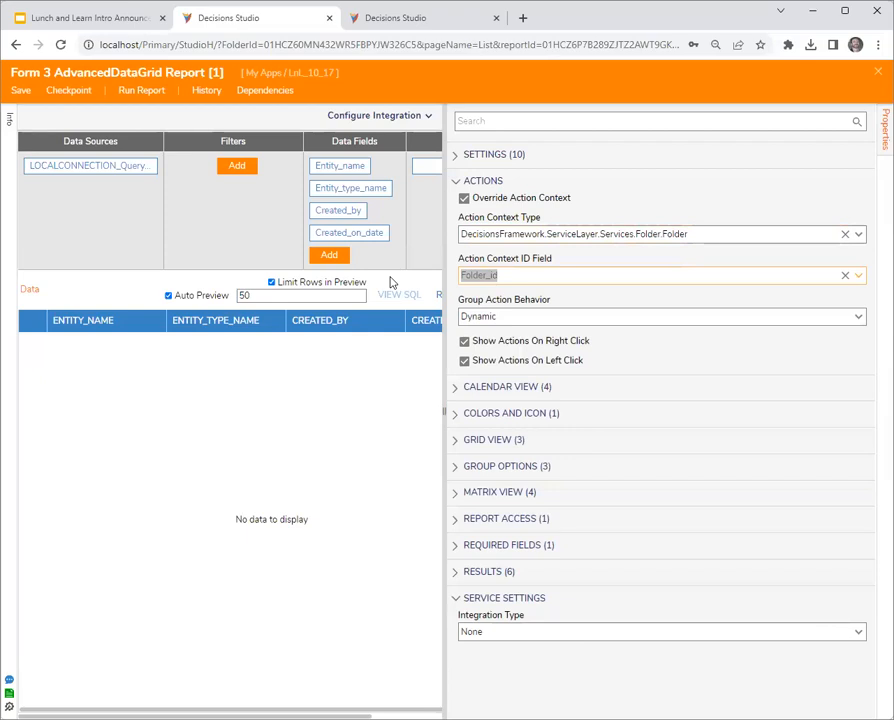
{"action": "left_click", "coordinate": [727, 232]}
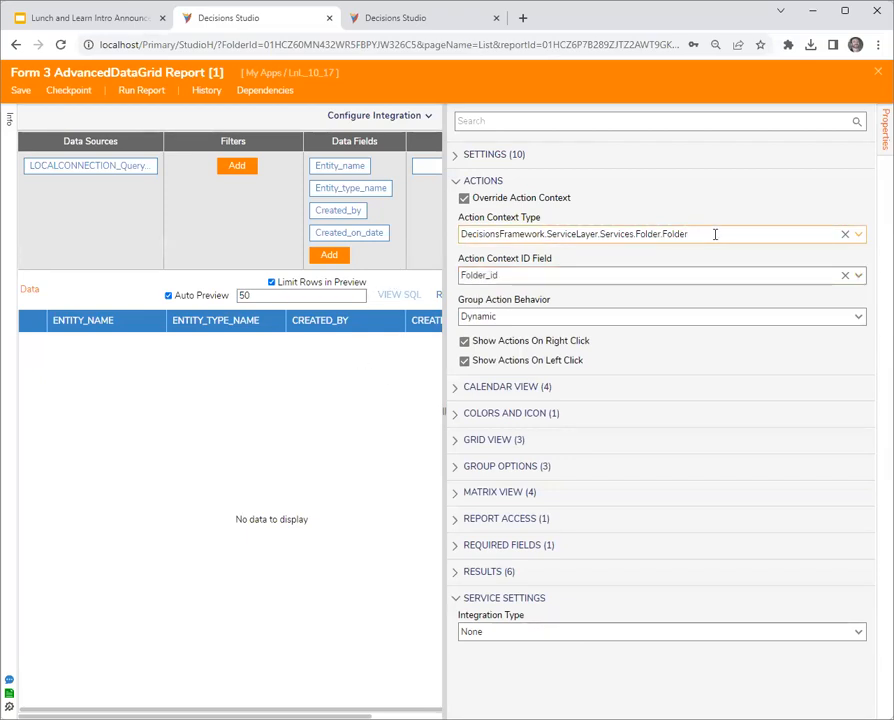
{"action": "left_click", "coordinate": [548, 279]}
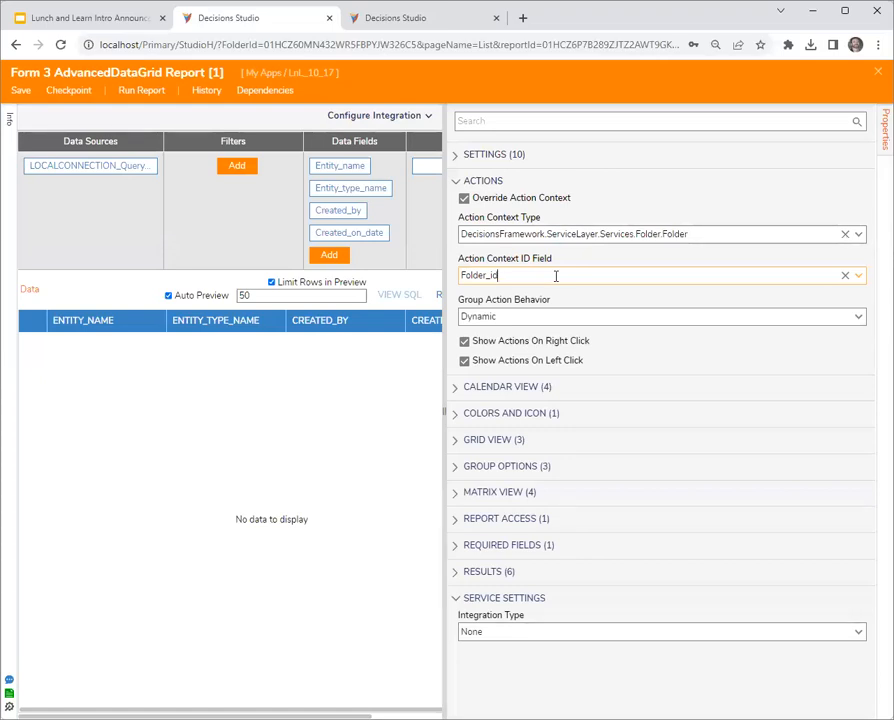
{"action": "left_click", "coordinate": [877, 72]}
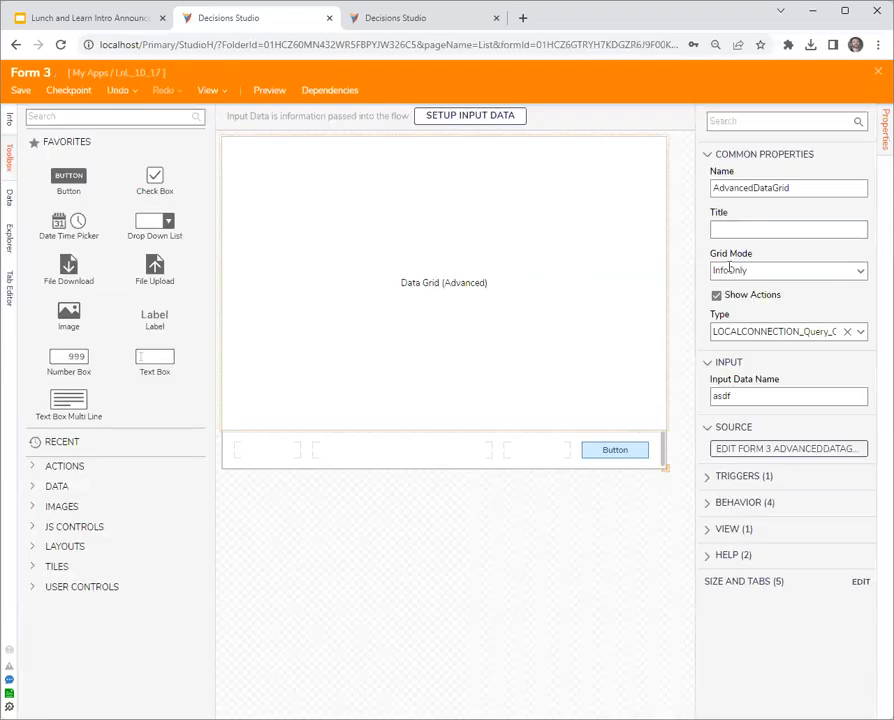
- Save and close Form 3 and Flow 2
{"action": "left_click", "coordinate": [879, 73]}
{"action": "left_click", "coordinate": [598, 452]}
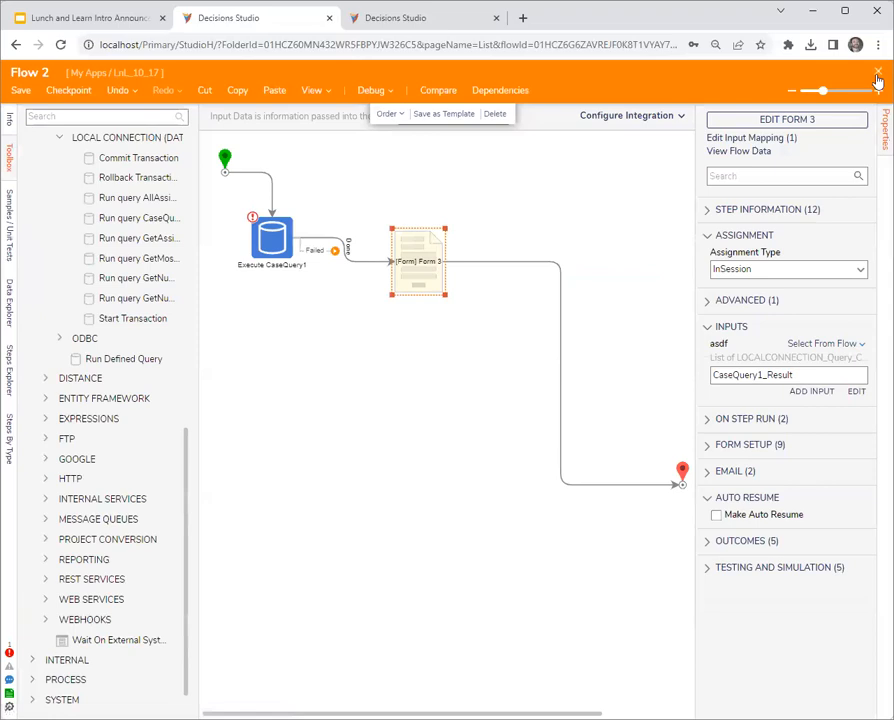
{"action": "left_click", "coordinate": [876, 73]}
{"action": "left_click", "coordinate": [590, 472]}
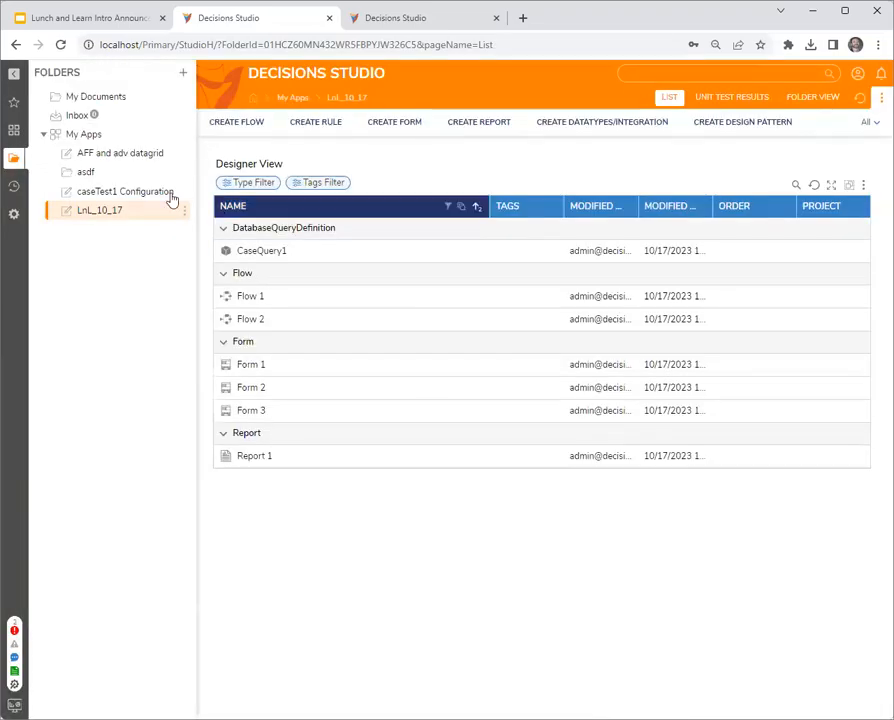
- Create a user action flow named "test act" in the caseTest1 Configuration folder and close its designer
{"action": "left_click", "coordinate": [100, 192]}
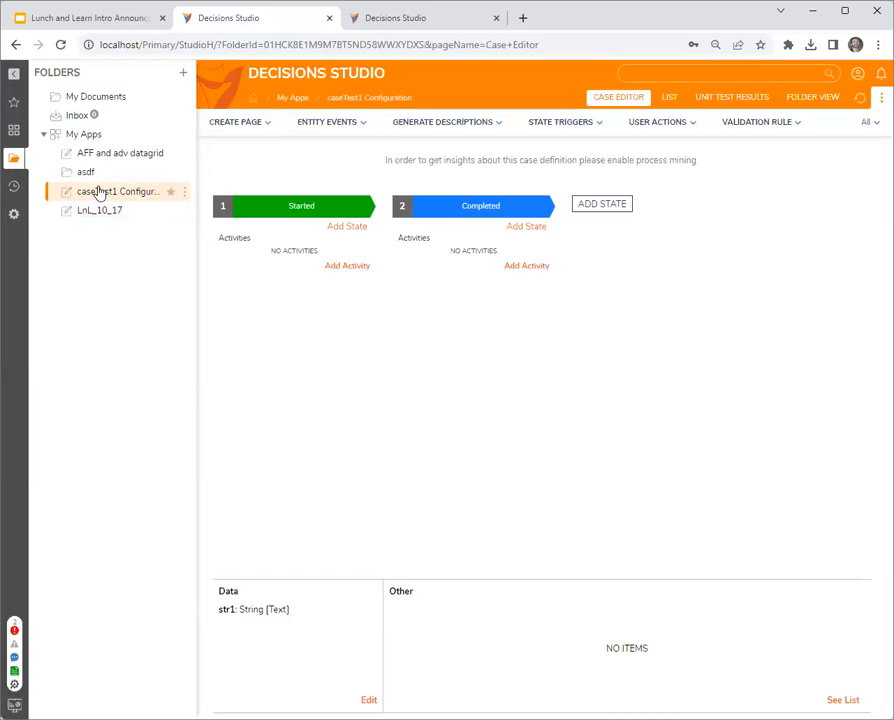
{"action": "left_click", "coordinate": [669, 97]}
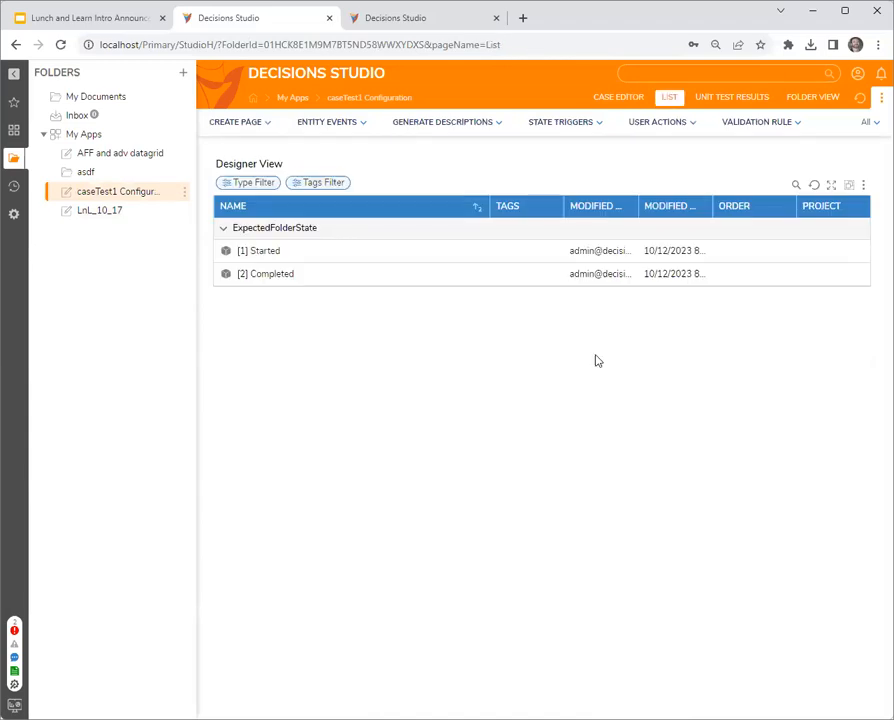
{"action": "left_click", "coordinate": [668, 125]}
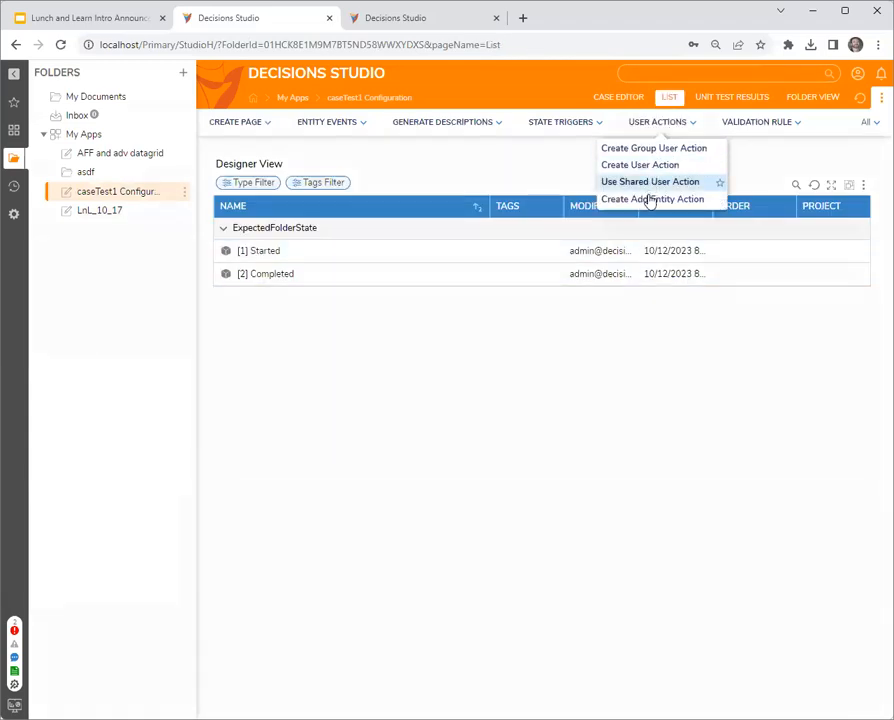
{"action": "left_click", "coordinate": [646, 166]}
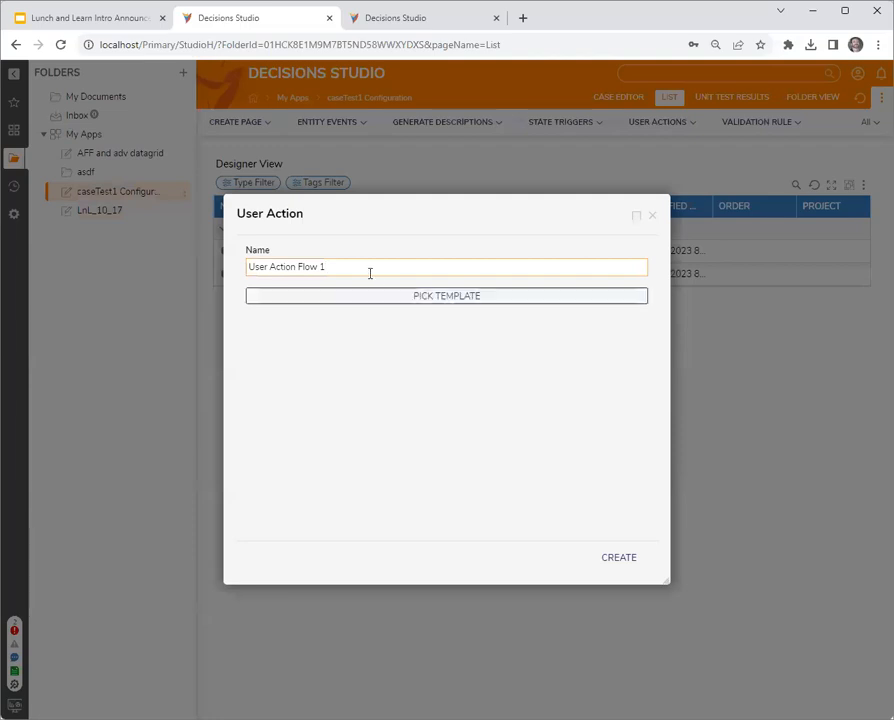
{"action": "key", "text": "ctrl+a"}
{"action": "type", "text": "test act"}
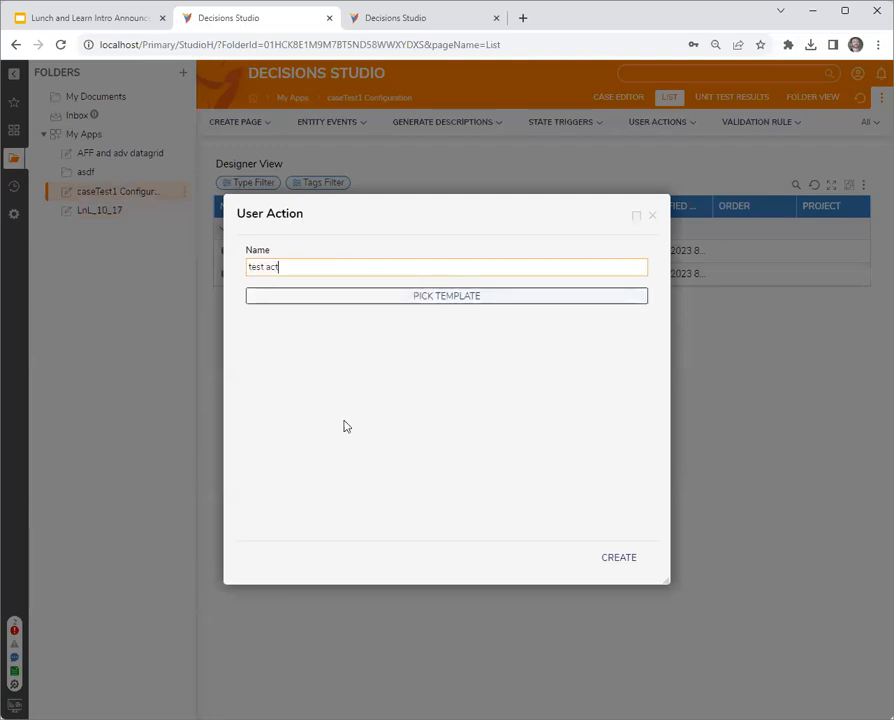
{"action": "left_click", "coordinate": [624, 557]}
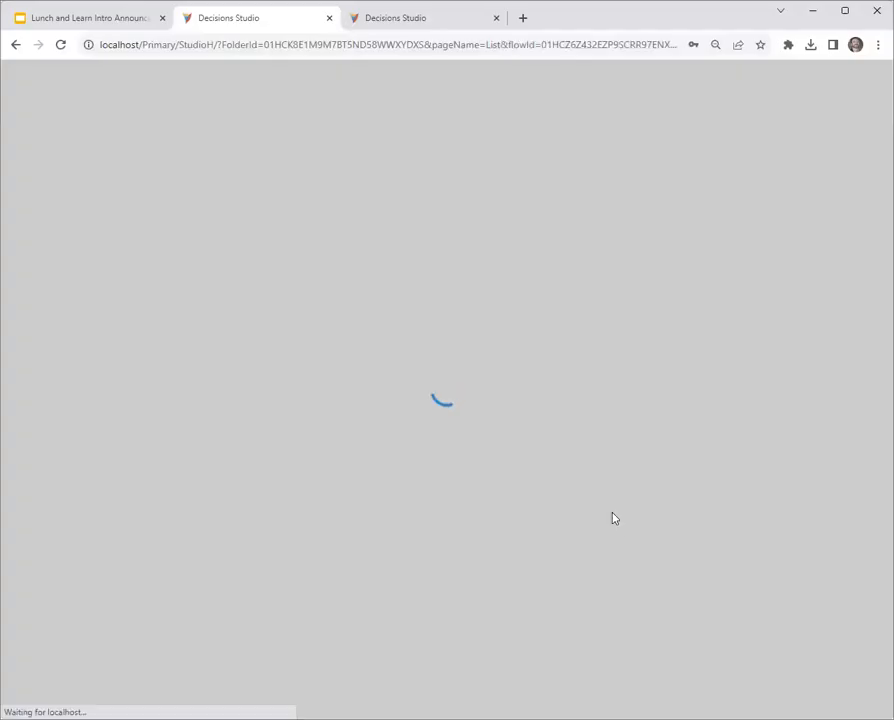
{"action": "left_click", "coordinate": [877, 73]}
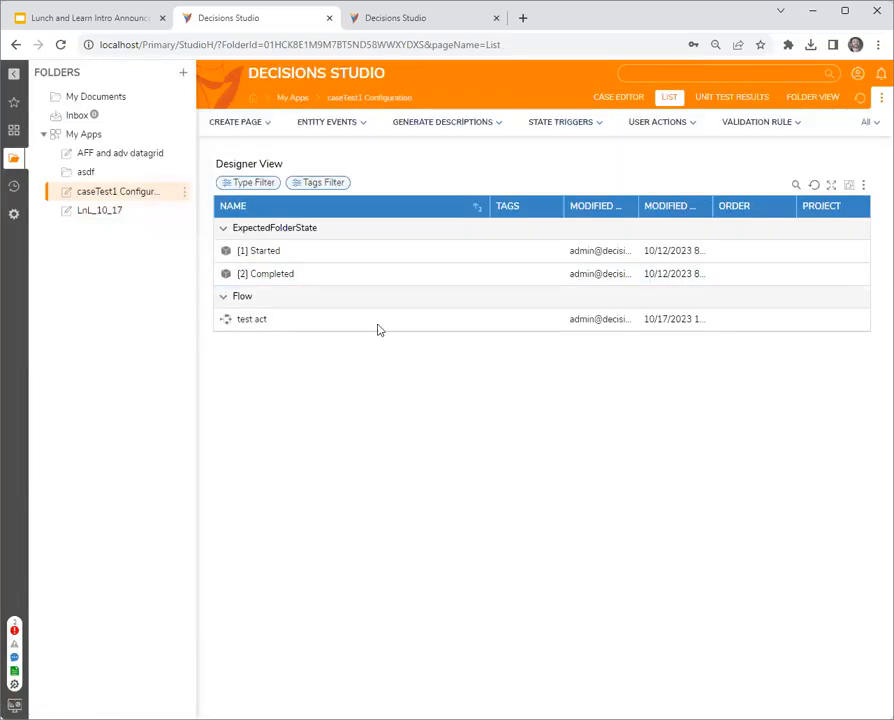
- Run Flow 2 from the LnL_10_17 folder to check the actions on the second case row, and close the form
{"action": "left_click", "coordinate": [96, 210]}
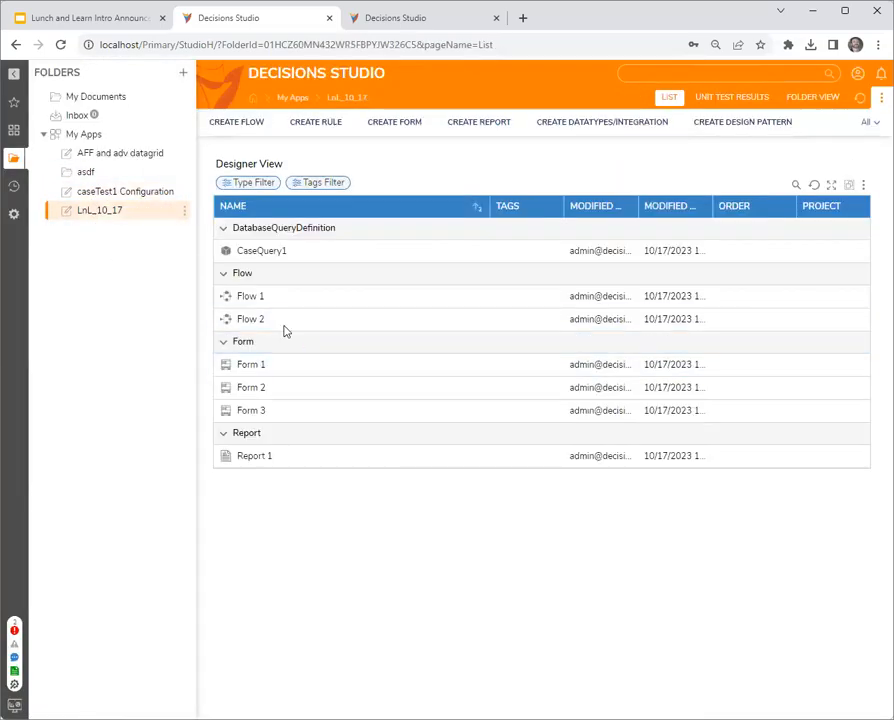
{"action": "double_click", "coordinate": [316, 253]}
{"action": "right_click", "coordinate": [455, 328]}
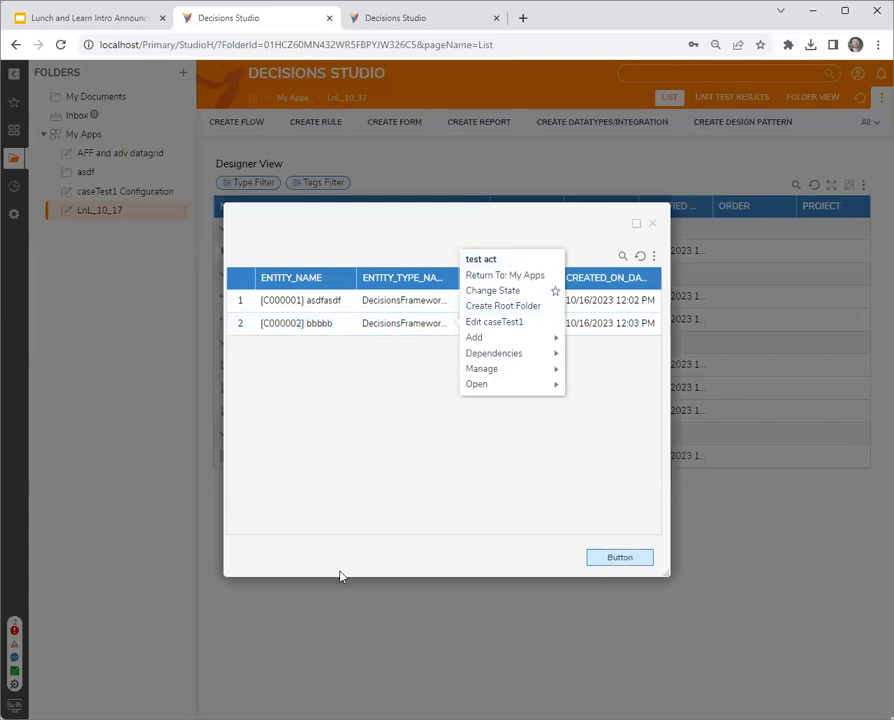
{"action": "left_click", "coordinate": [708, 316]}
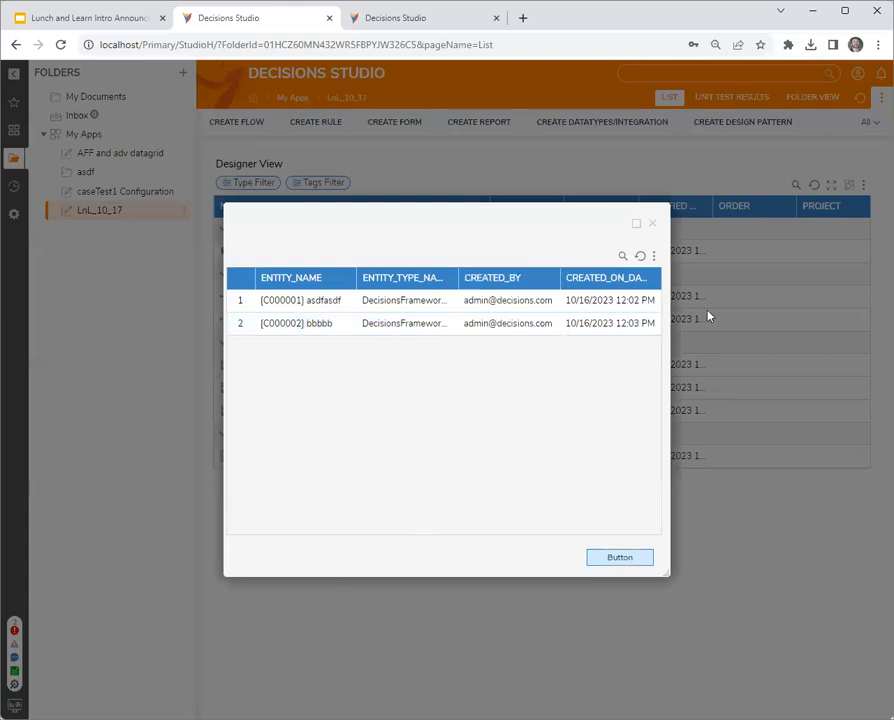
{"action": "left_click", "coordinate": [651, 225]}
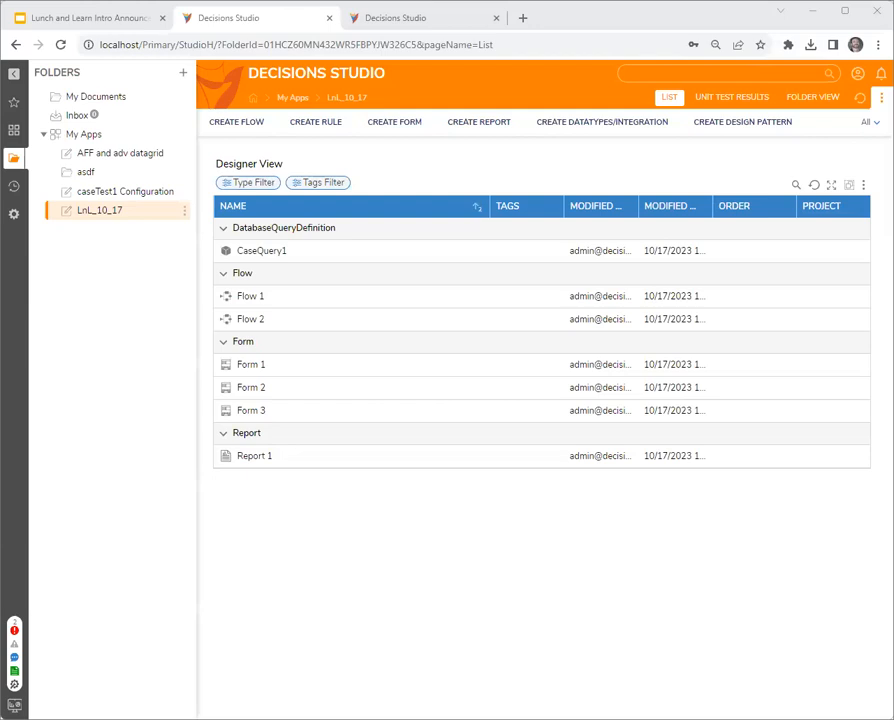
- Switch to the Lunch and Learn intro presentation in Google Slides
{"action": "left_click", "coordinate": [93, 25]}
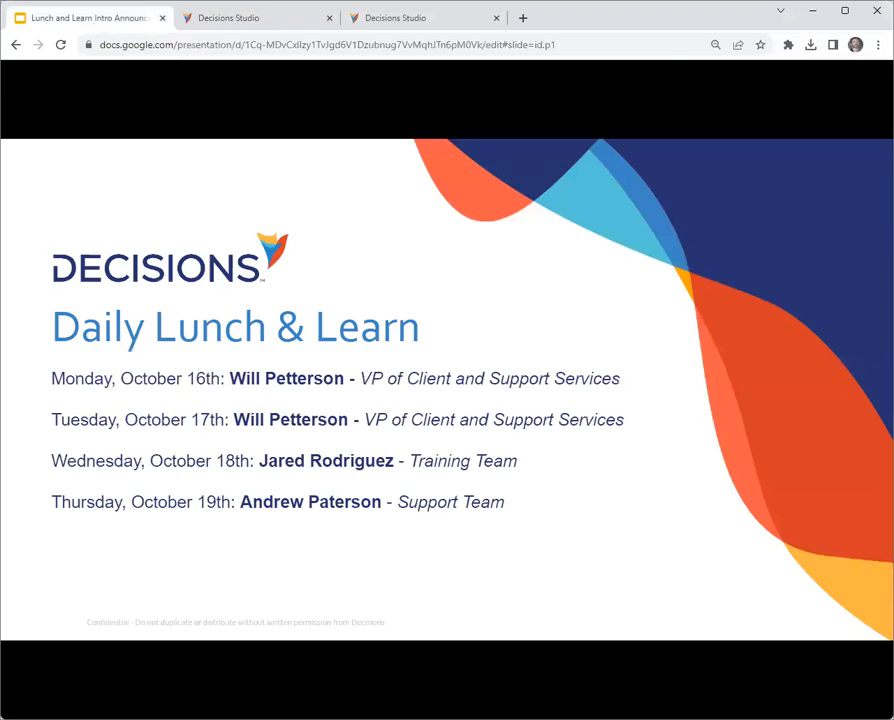